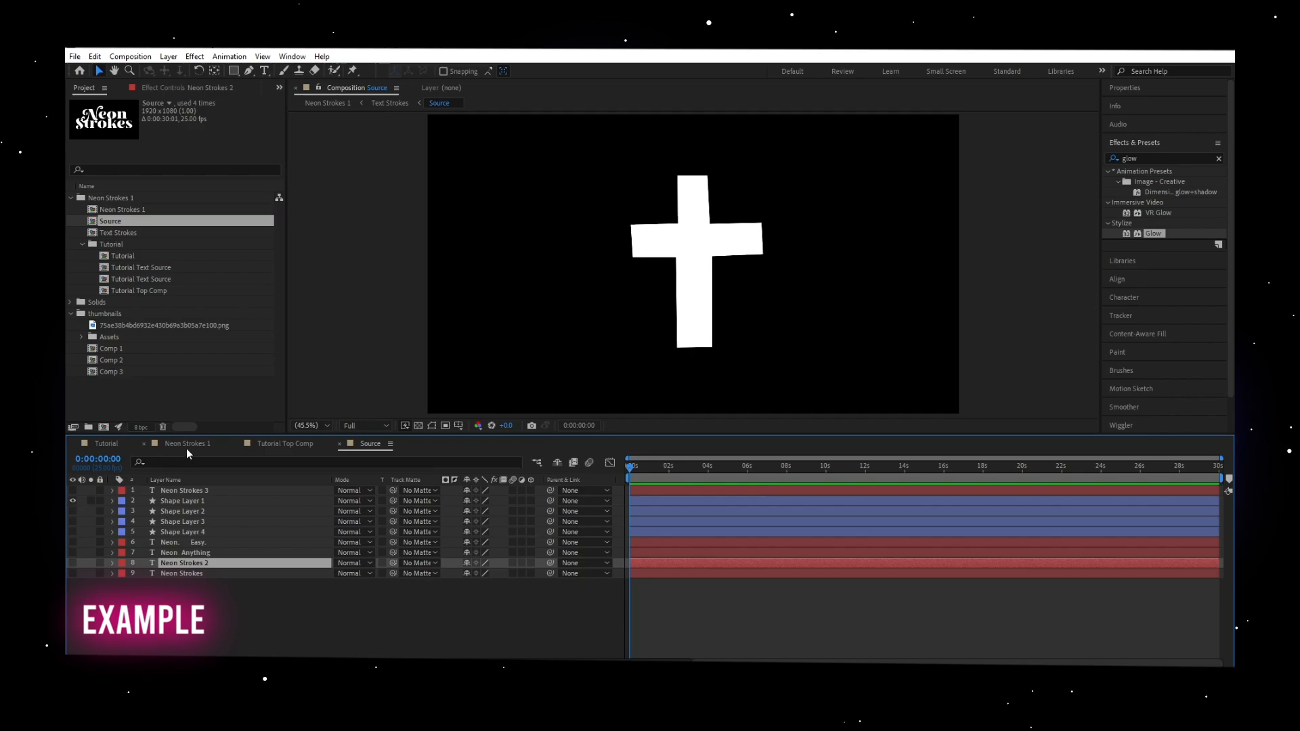
left_click(186, 445)
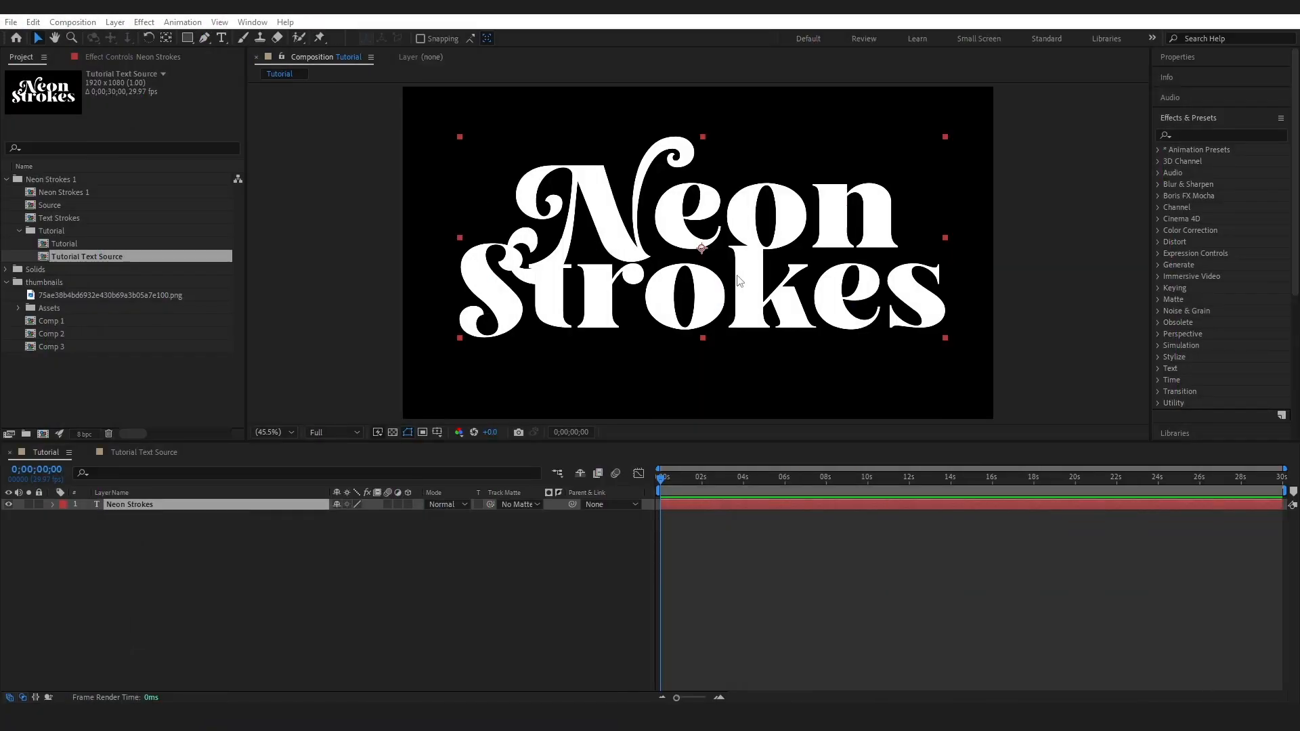
Step: Pre-compose the Neon Strokes text layer into a new composition named "Tutorial Text Source"
right_click(144, 506)
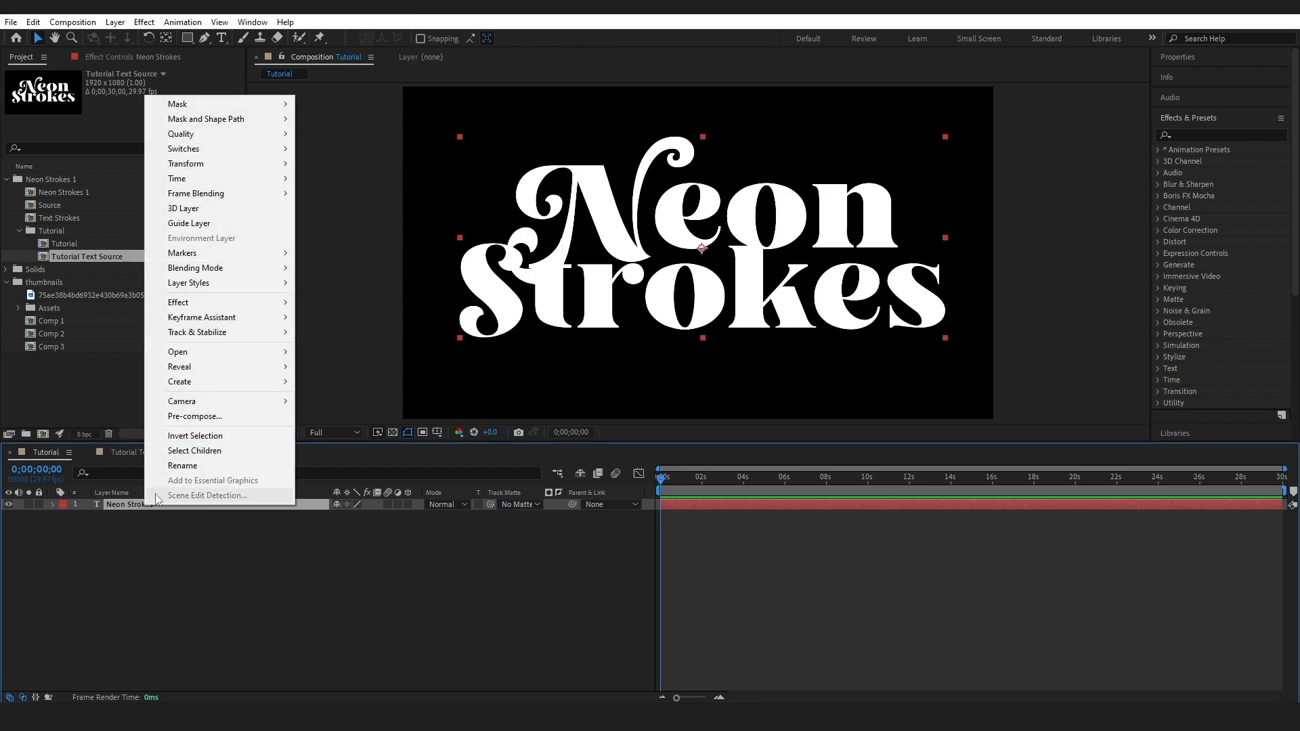
left_click(242, 415)
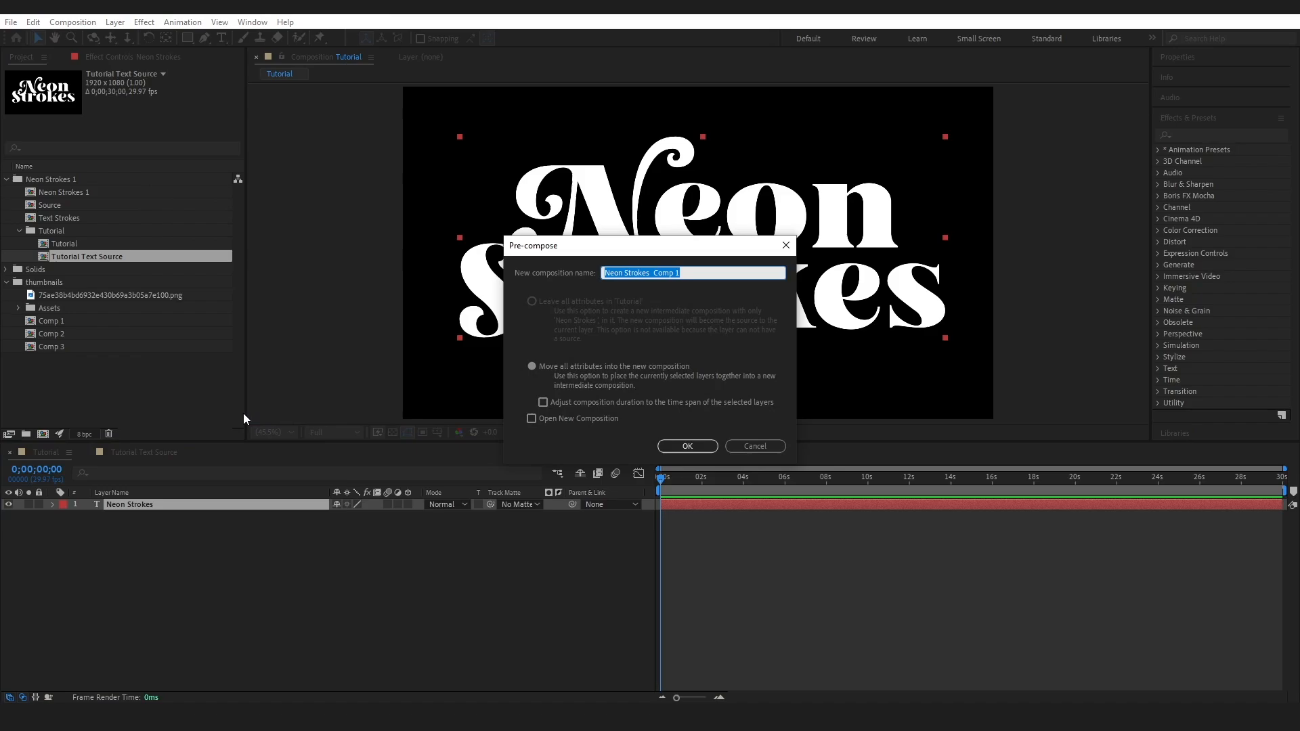
type("Tutorial Text Source")
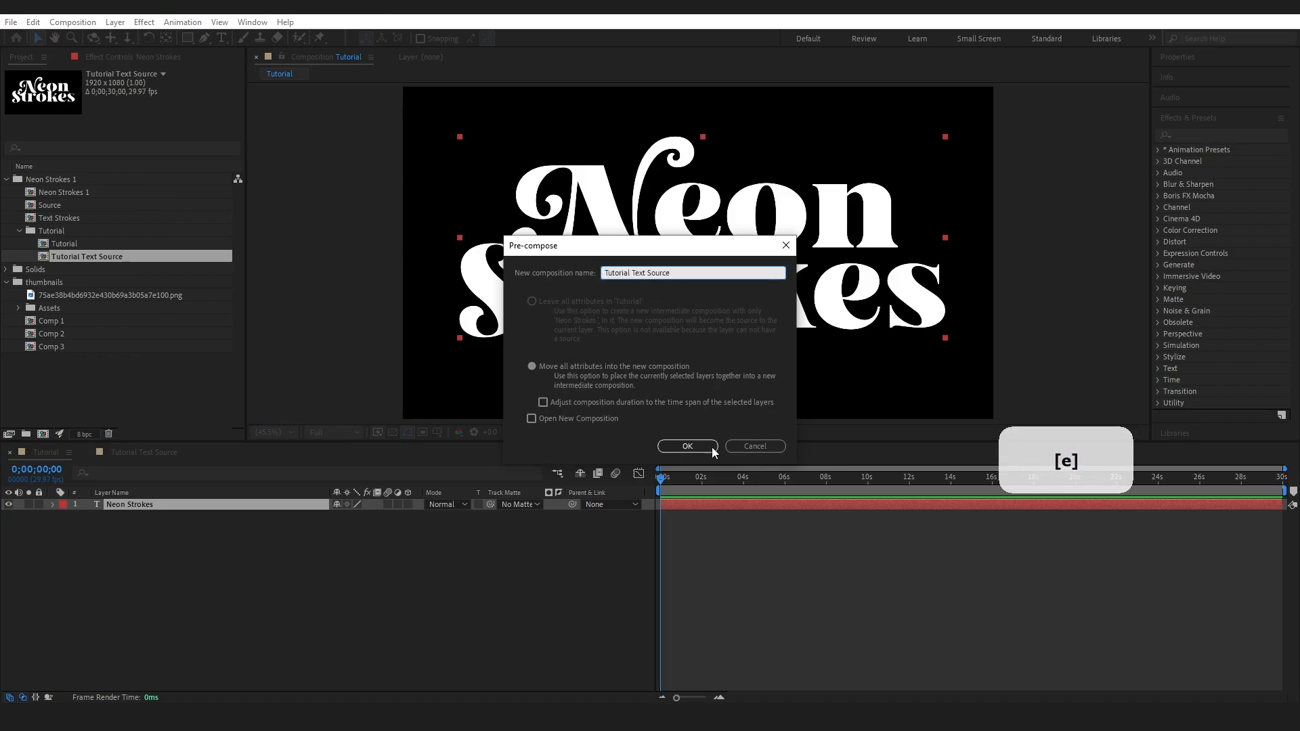
left_click(688, 446)
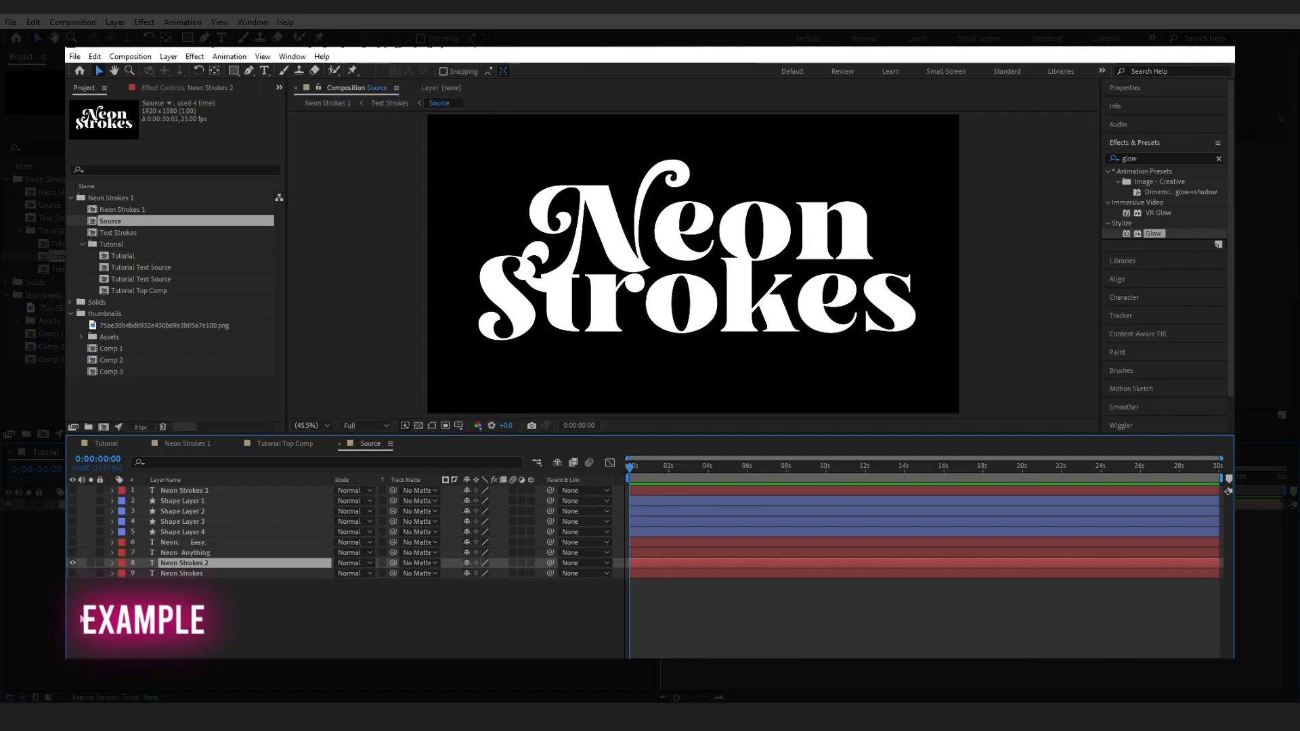
Step: In the Source composition, hide the Neon Strokes 2 layer, show Shape Layer 1, and switch to the Neon Strokes 1 composition
left_click(72, 563)
left_click(71, 501)
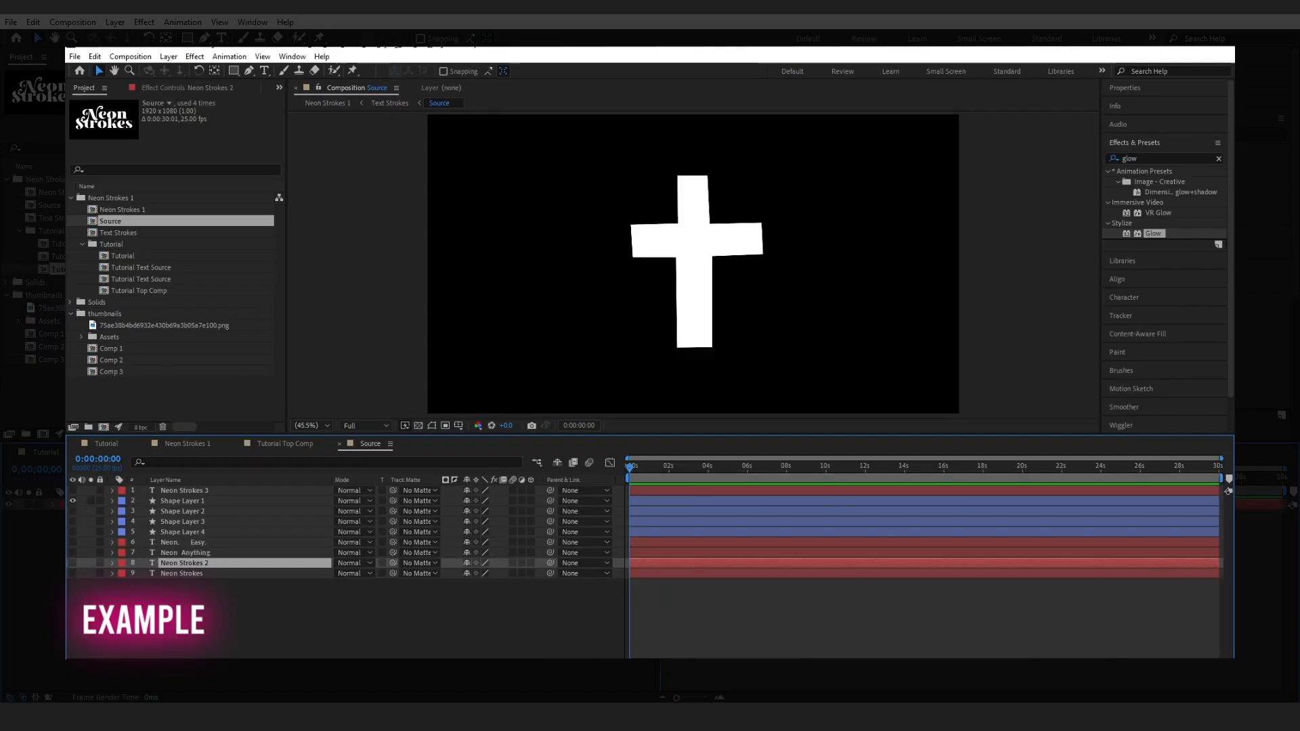
left_click(186, 445)
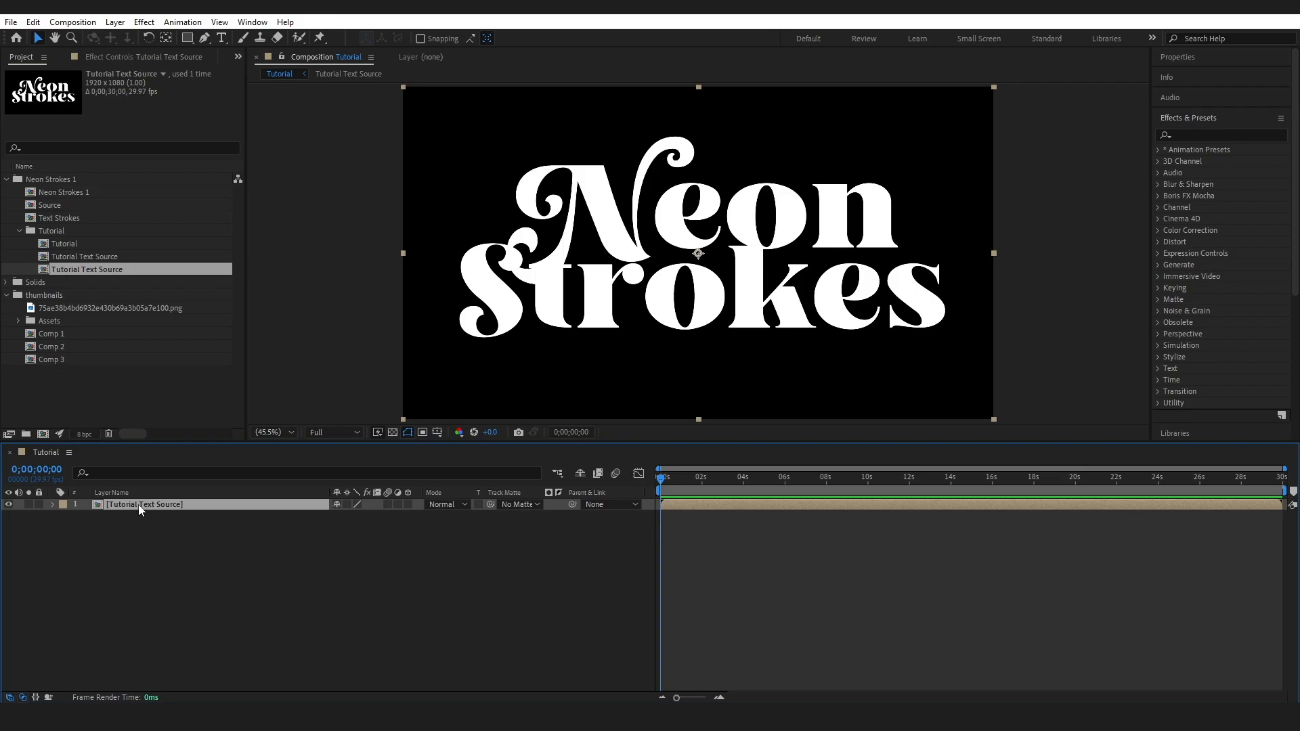
Step: Add a Stroke layer style to the Tutorial Text Source layer
right_click(154, 505)
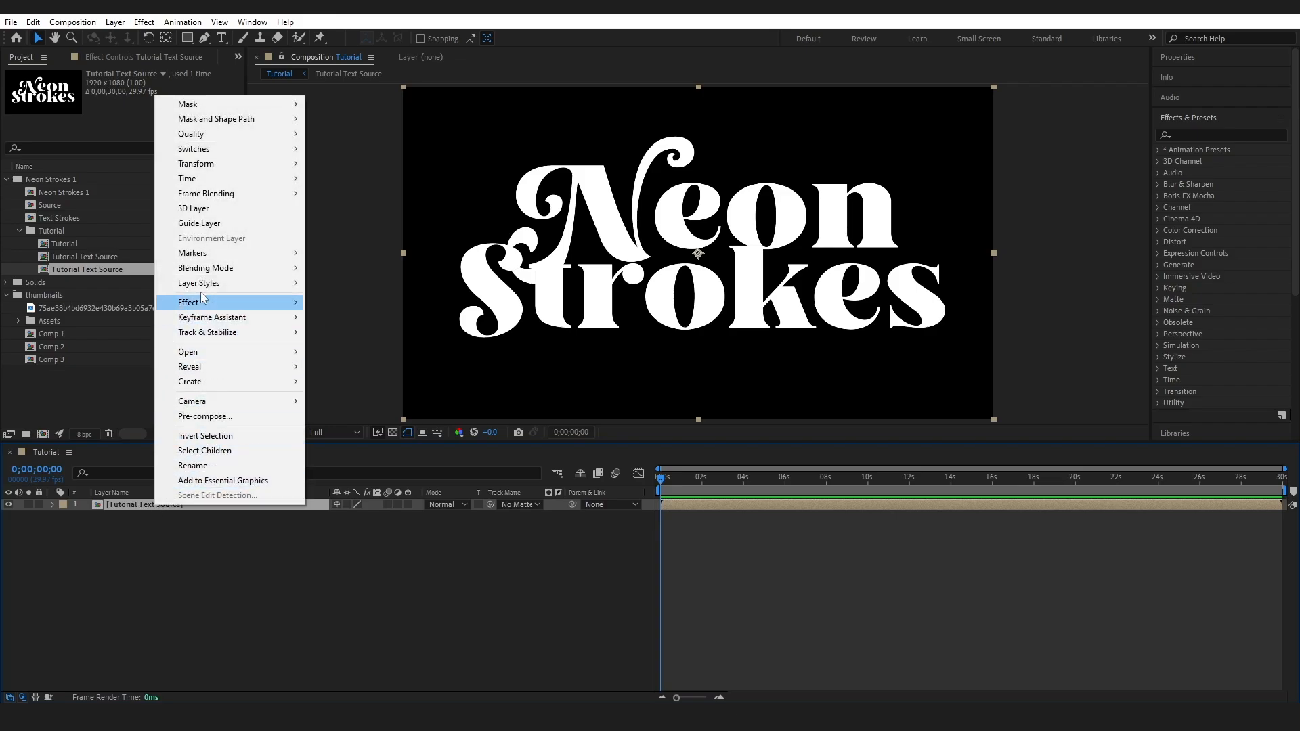
mouse_move(208, 284)
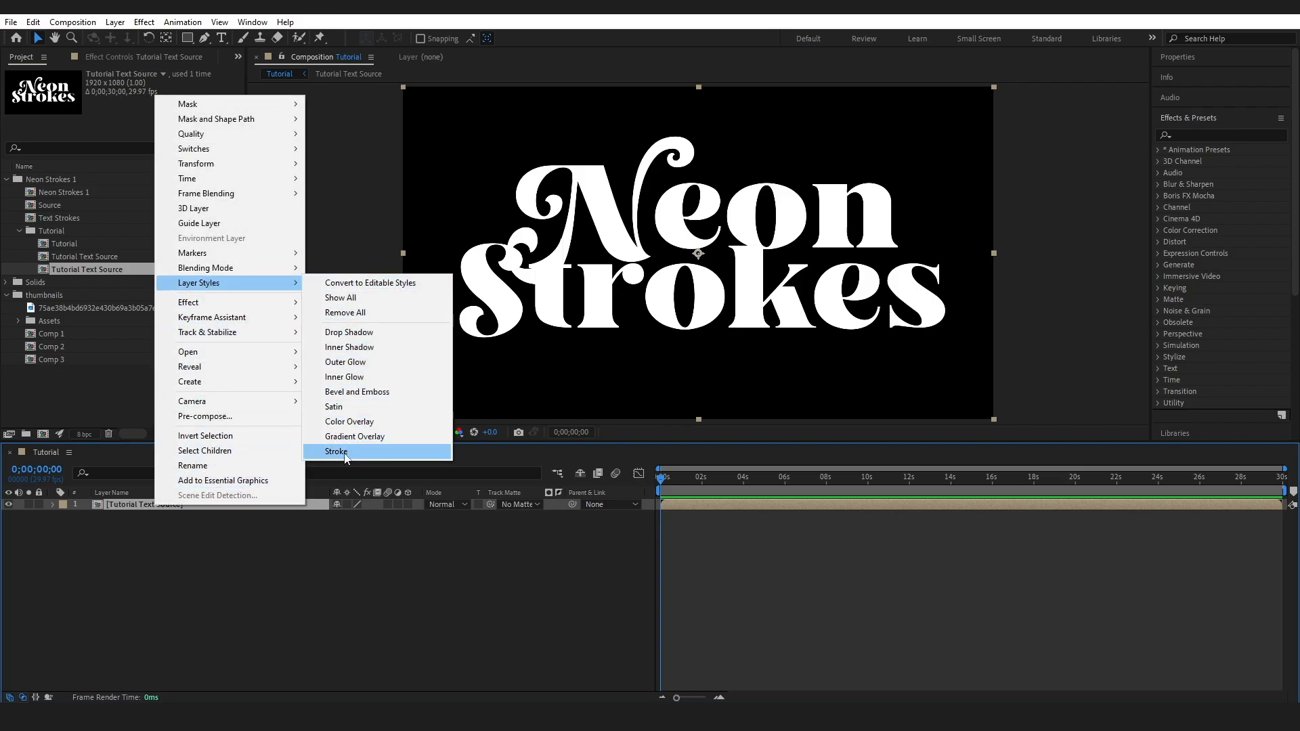
left_click(344, 453)
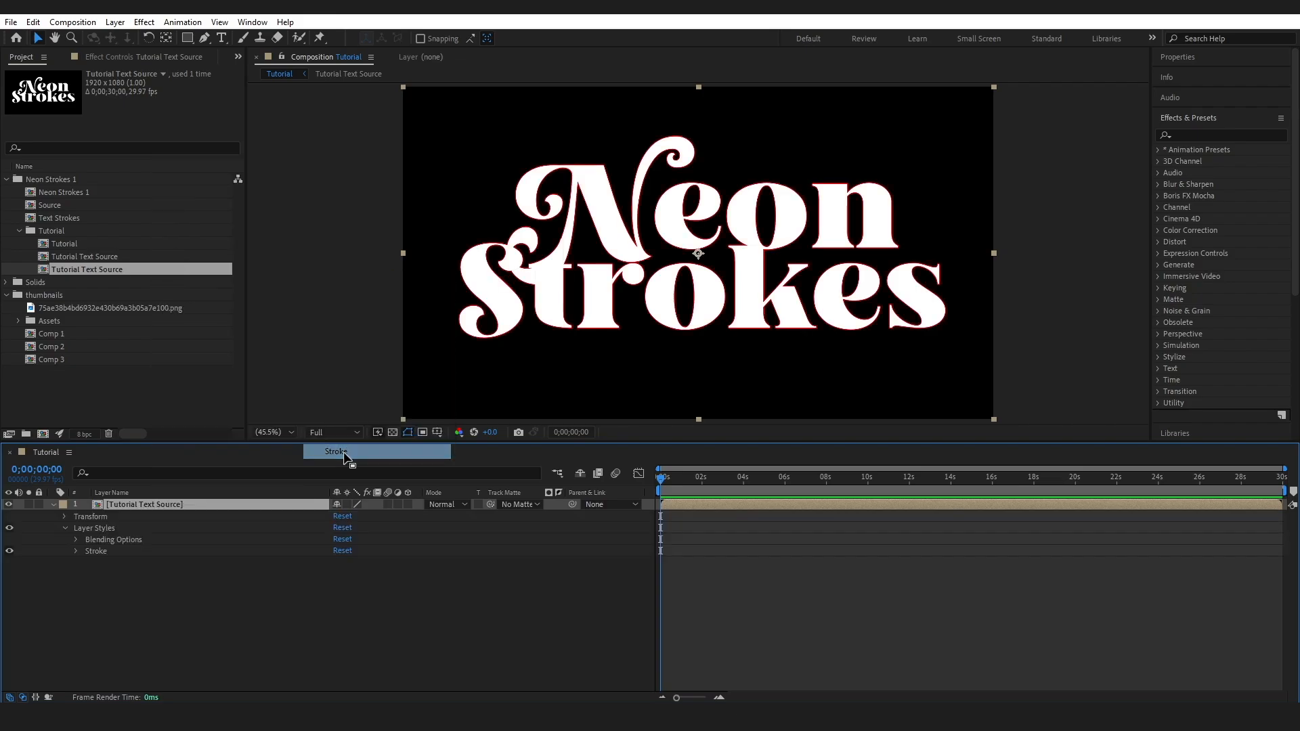
Step: Lower the Fill Opacity in the layer's Advanced Blending options until the white text fill is gone and only the stroke shows
left_click(76, 539)
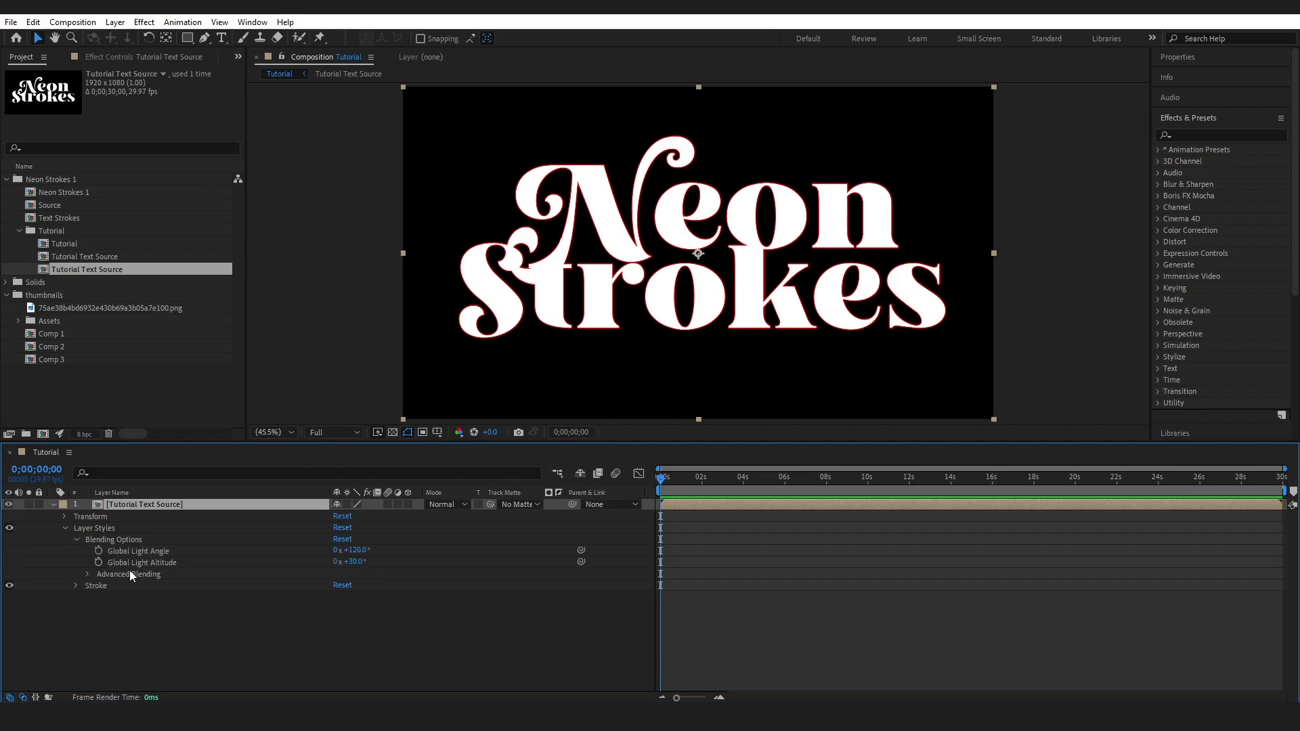
left_click(88, 574)
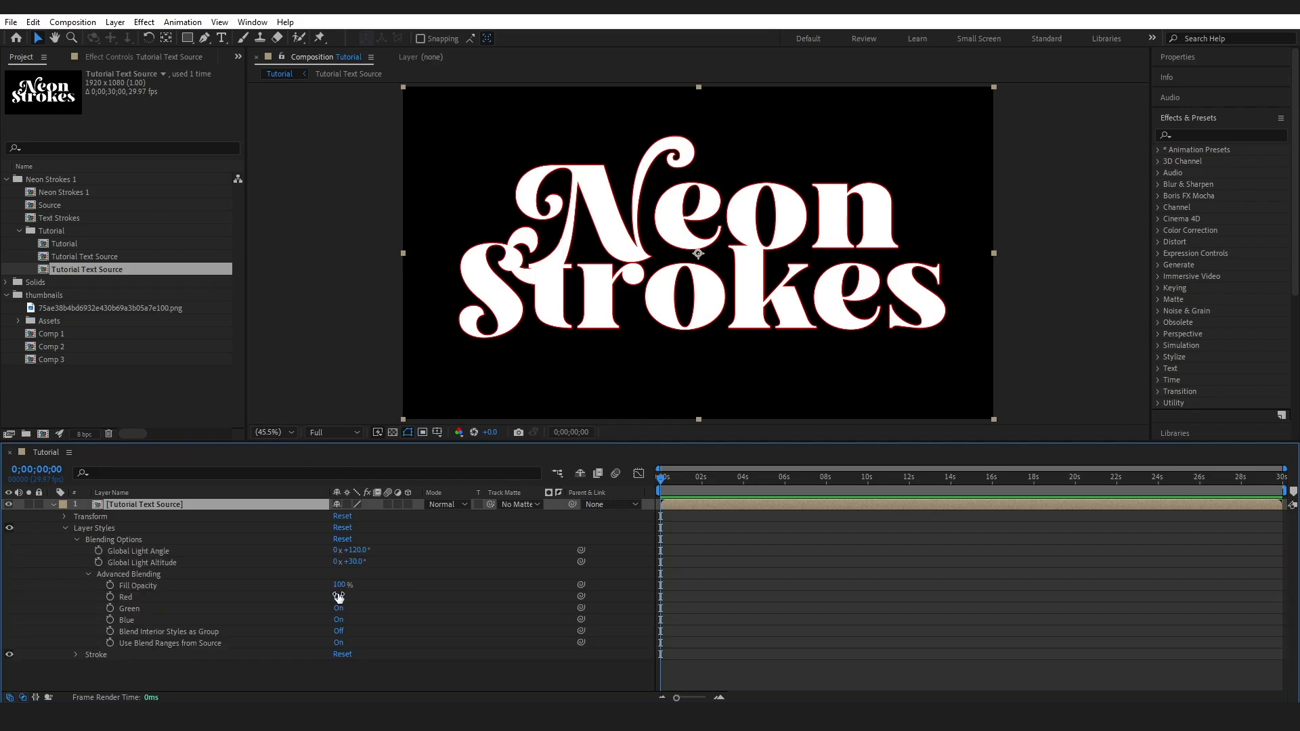
key("ctrl+z")
left_click(291, 585)
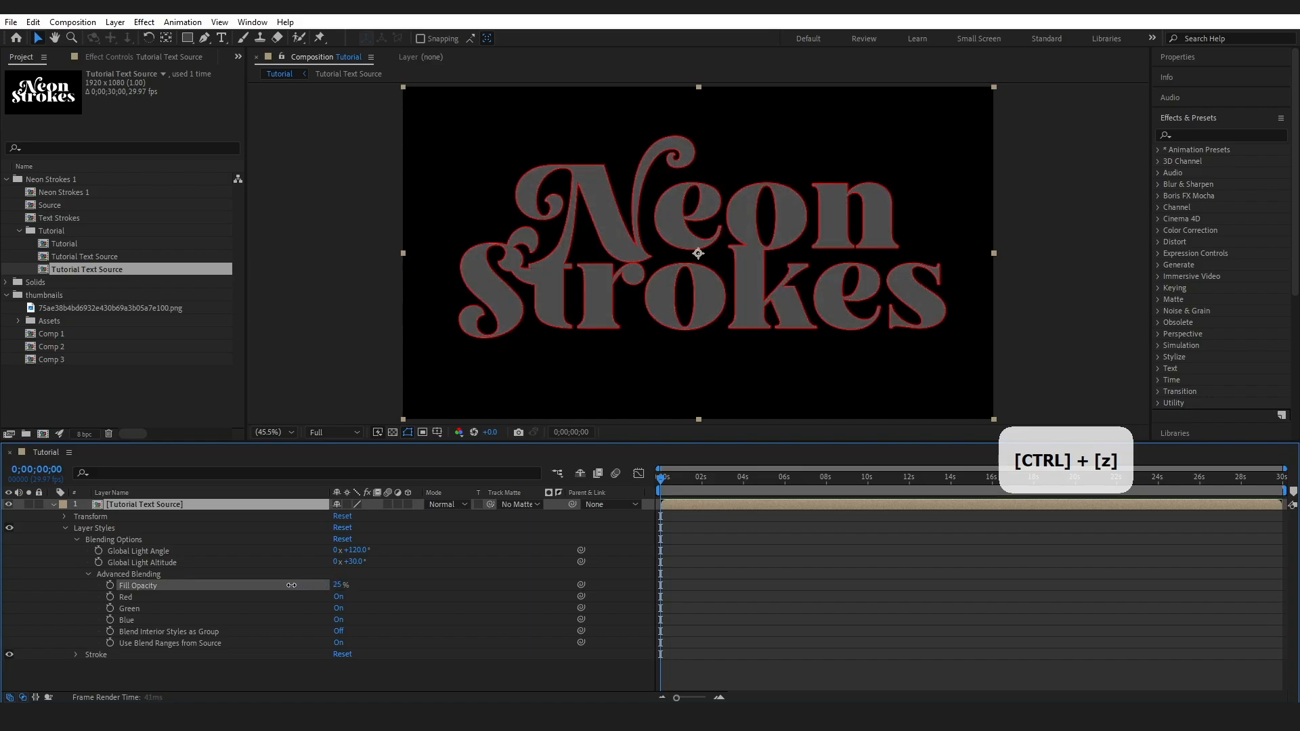
left_click_drag(291, 585, 236, 586)
left_click(88, 573)
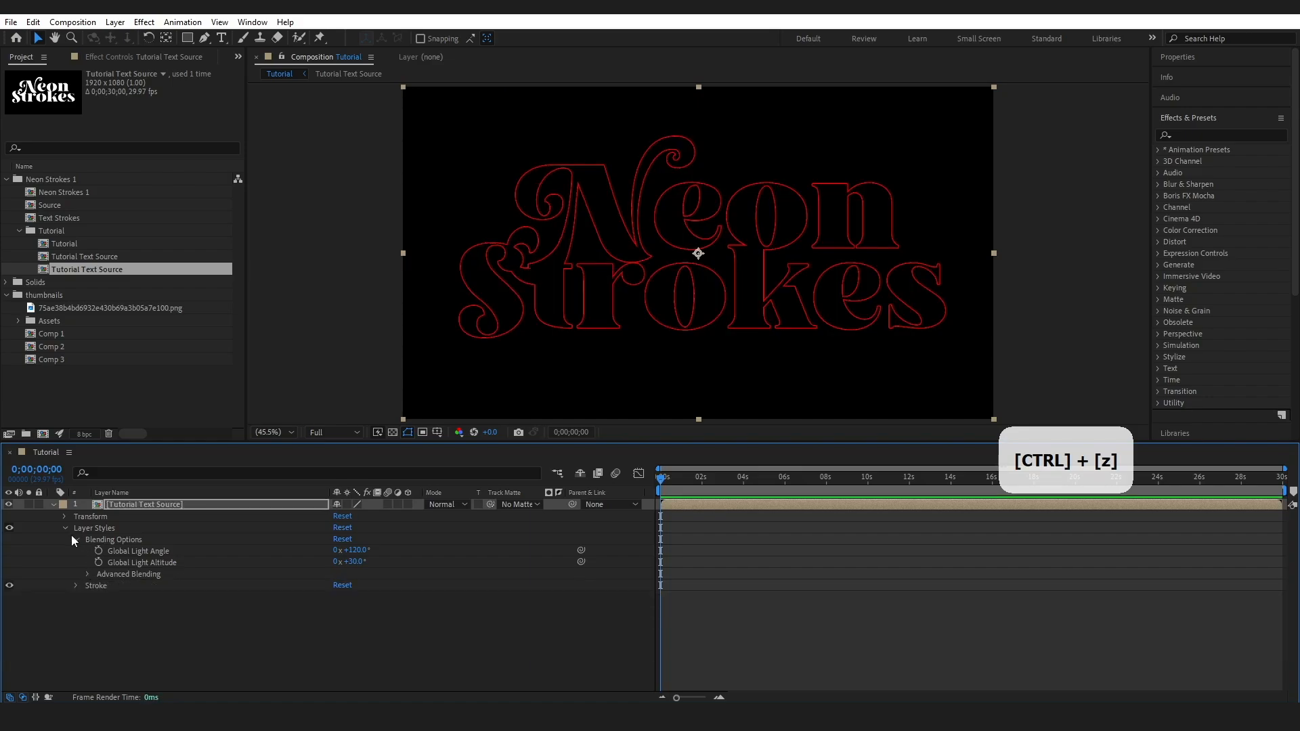
left_click(77, 539)
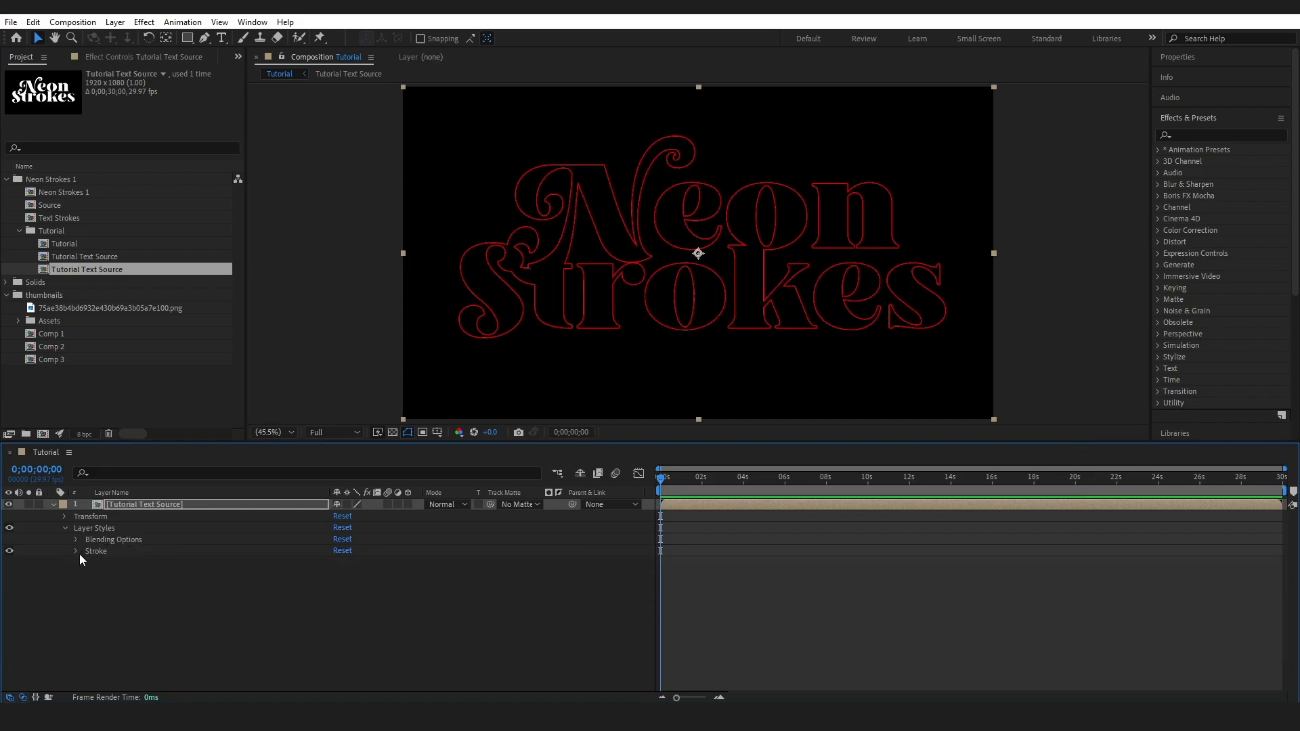
Step: Change the layer's stroke color to green 00FF5A and set the stroke size to 16
left_click(76, 551)
left_click(343, 576)
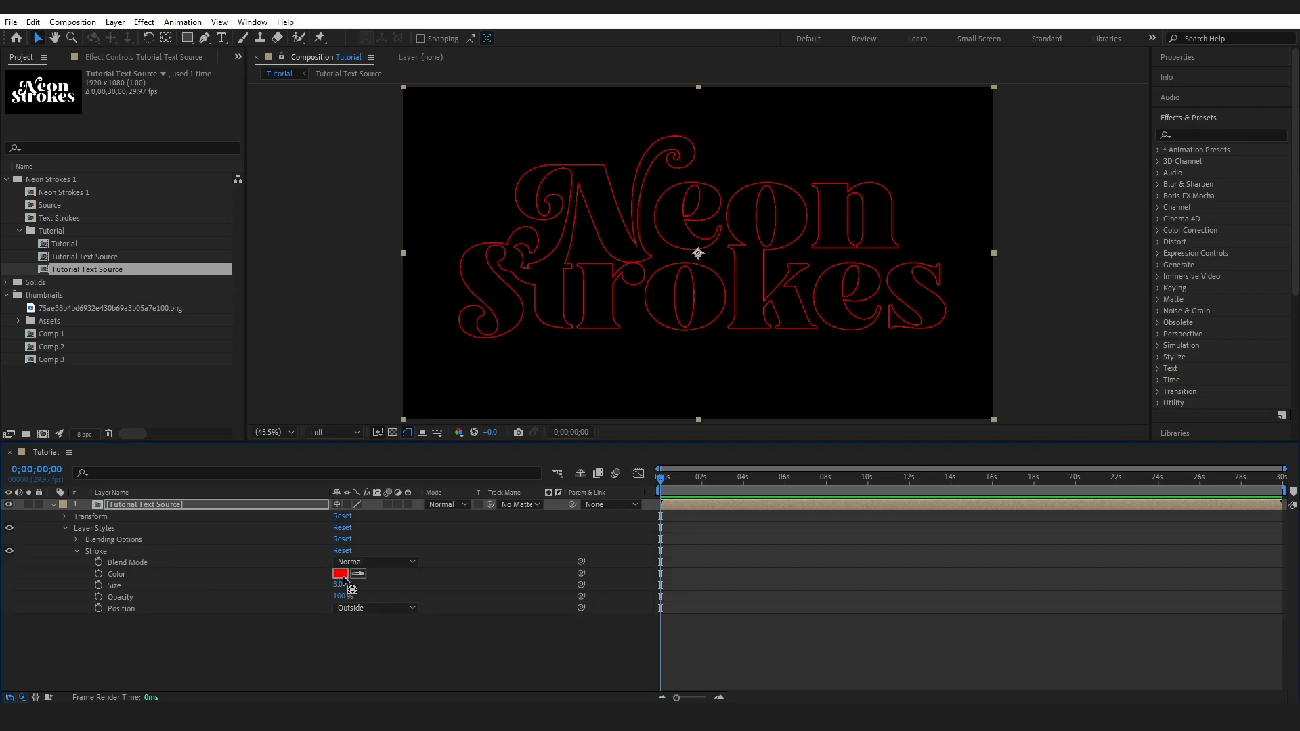
left_click(303, 493)
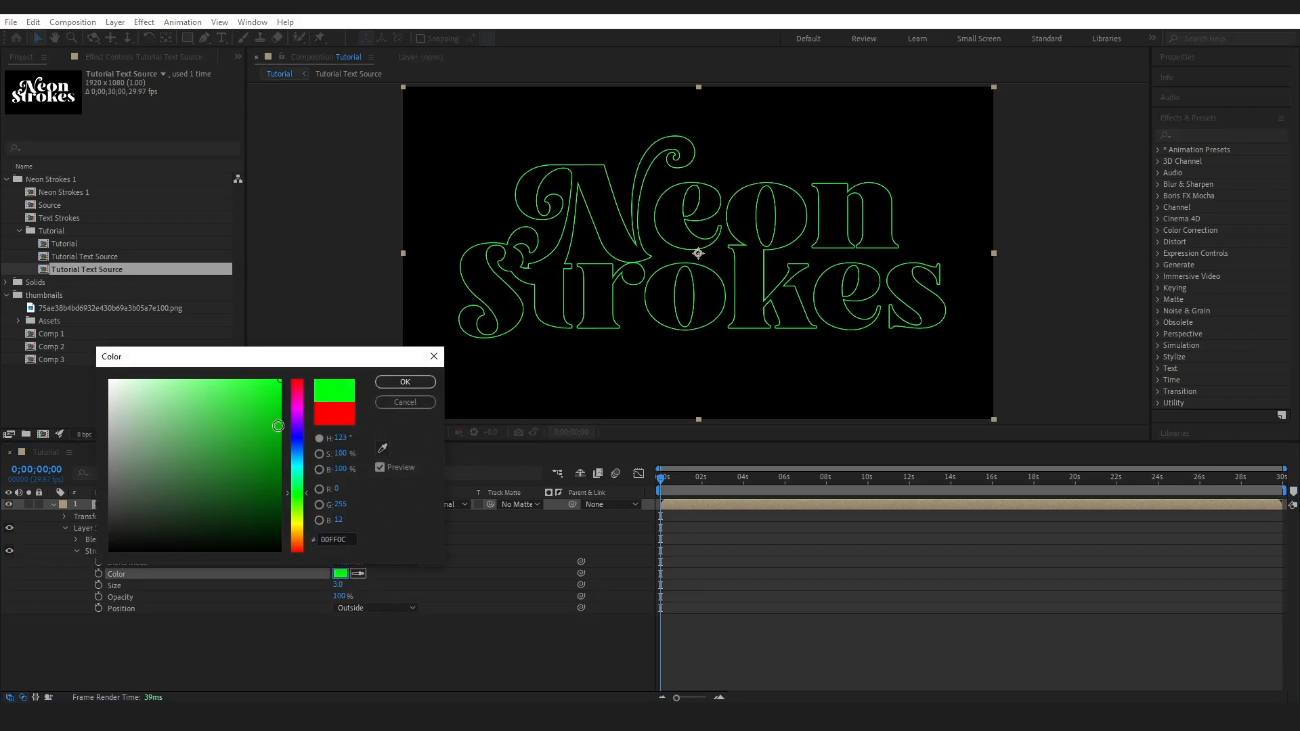
left_click(297, 485)
key("a")
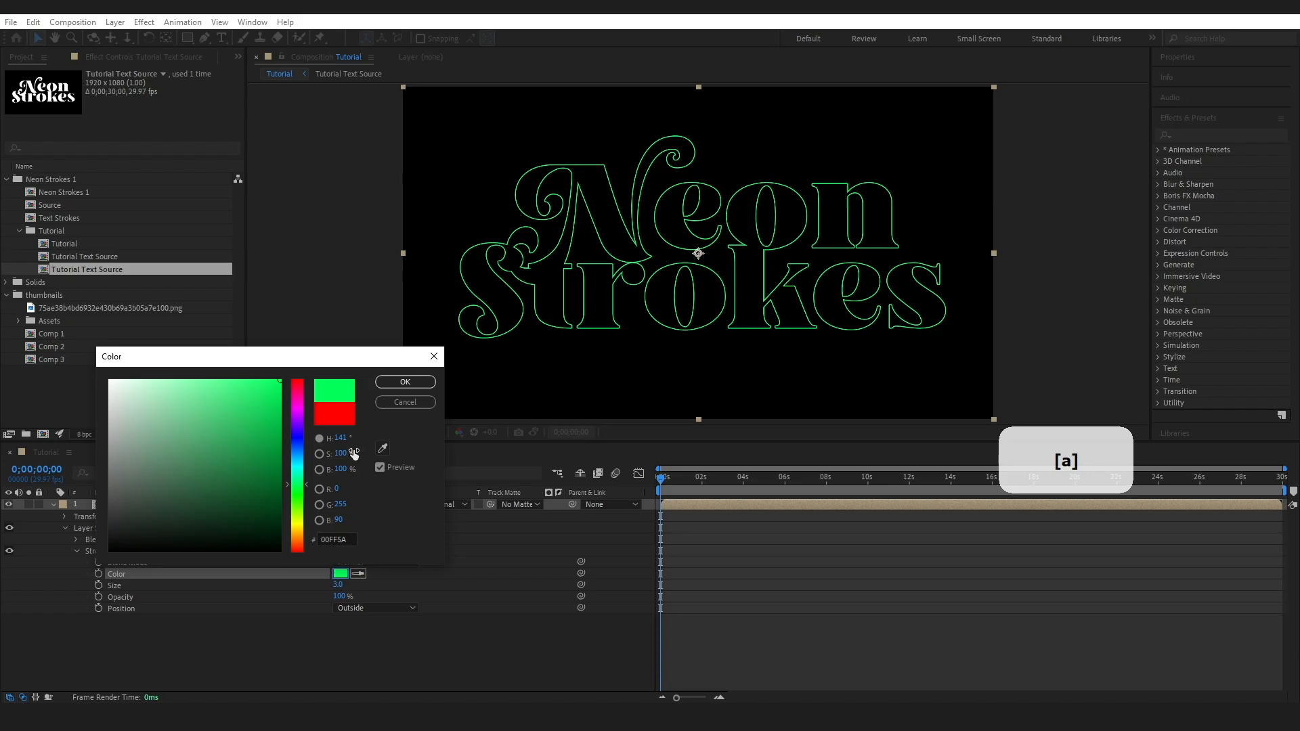
left_click(404, 382)
key("ctrl+z")
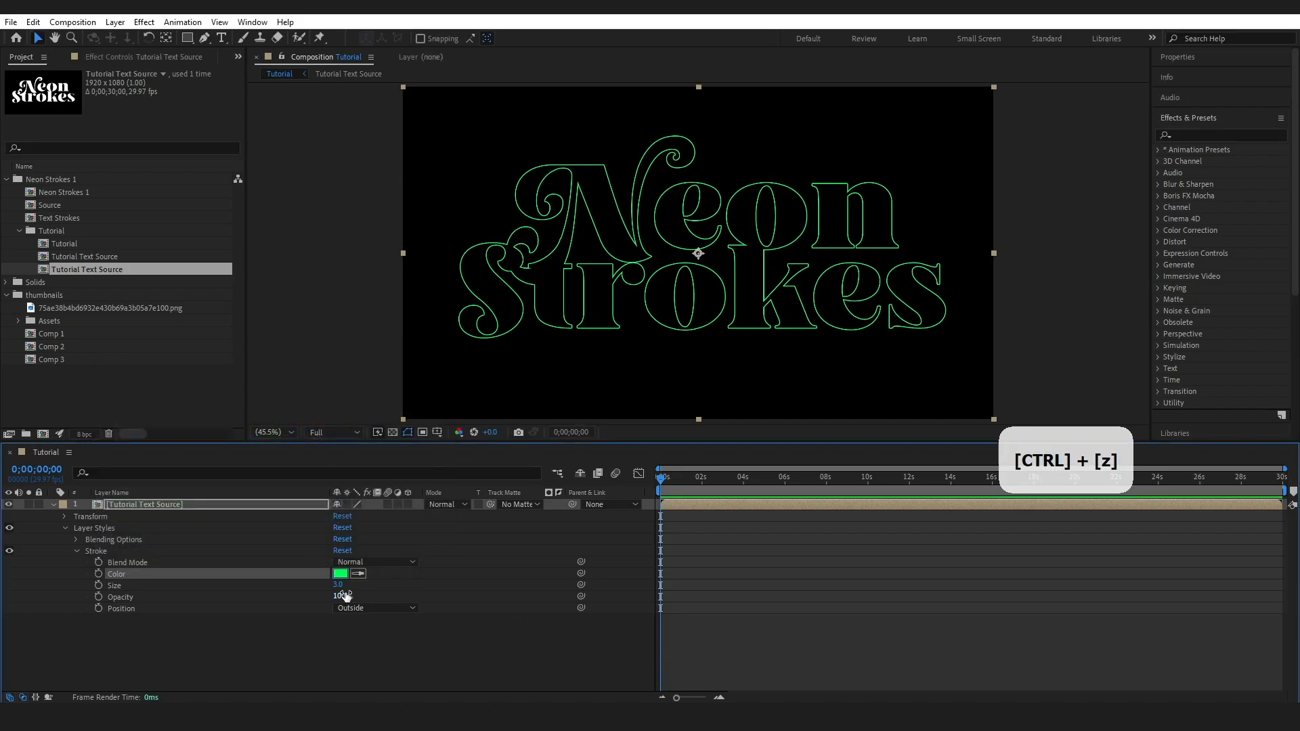
left_click_drag(347, 586, 411, 586)
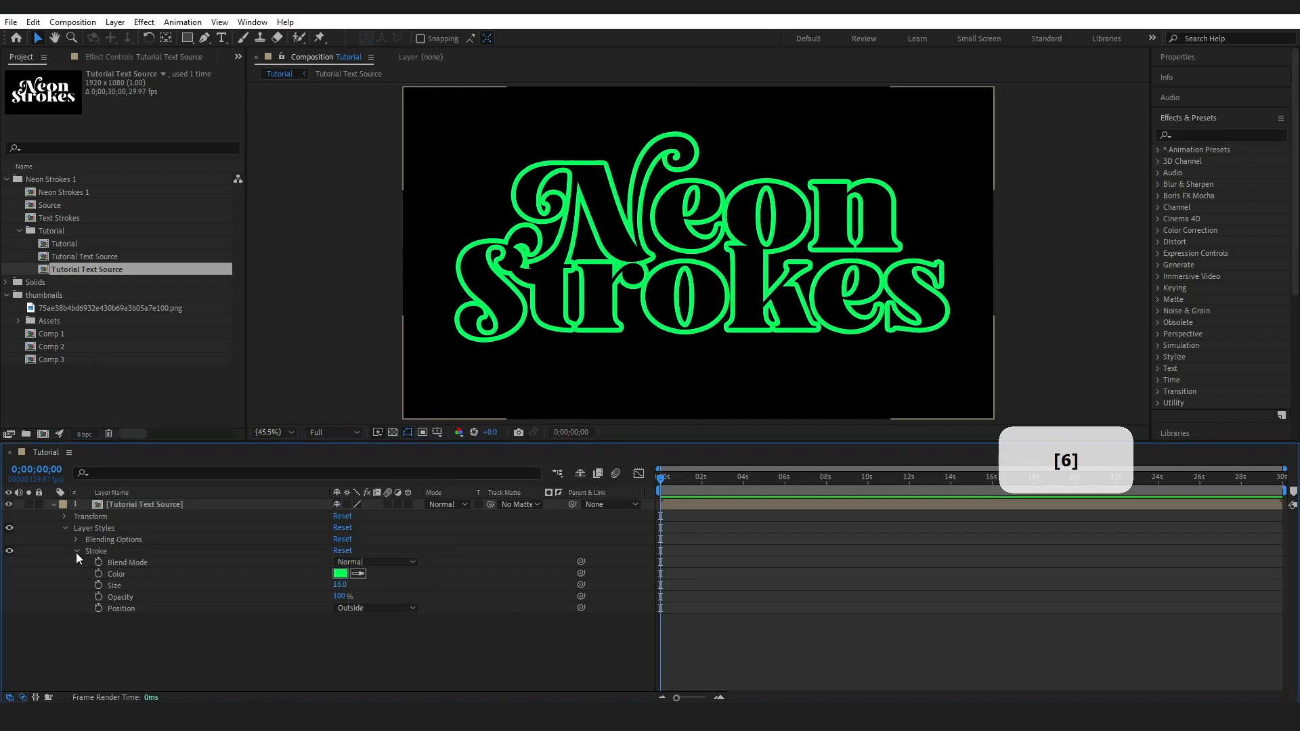
left_click(76, 551)
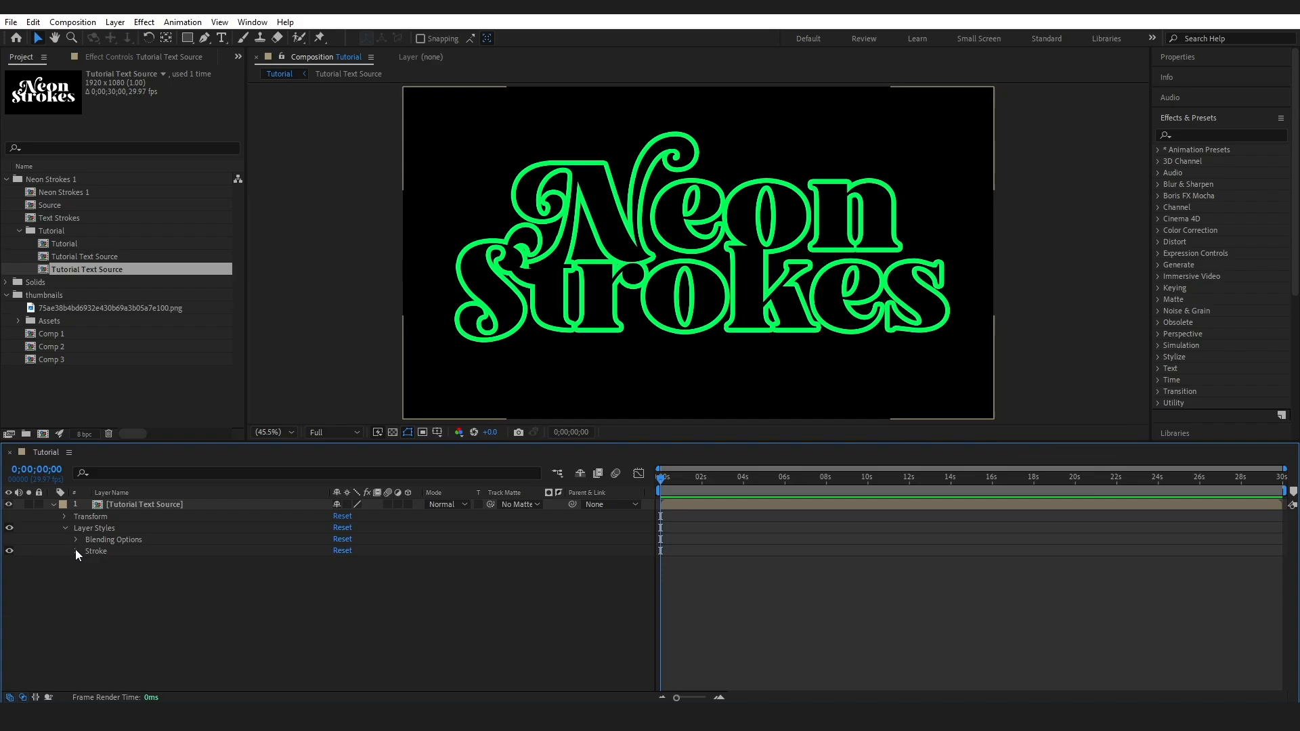
Step: Duplicate the green-stroked Tutorial Text Source layer and change the upper copy's stroke color to blue
left_click(114, 504)
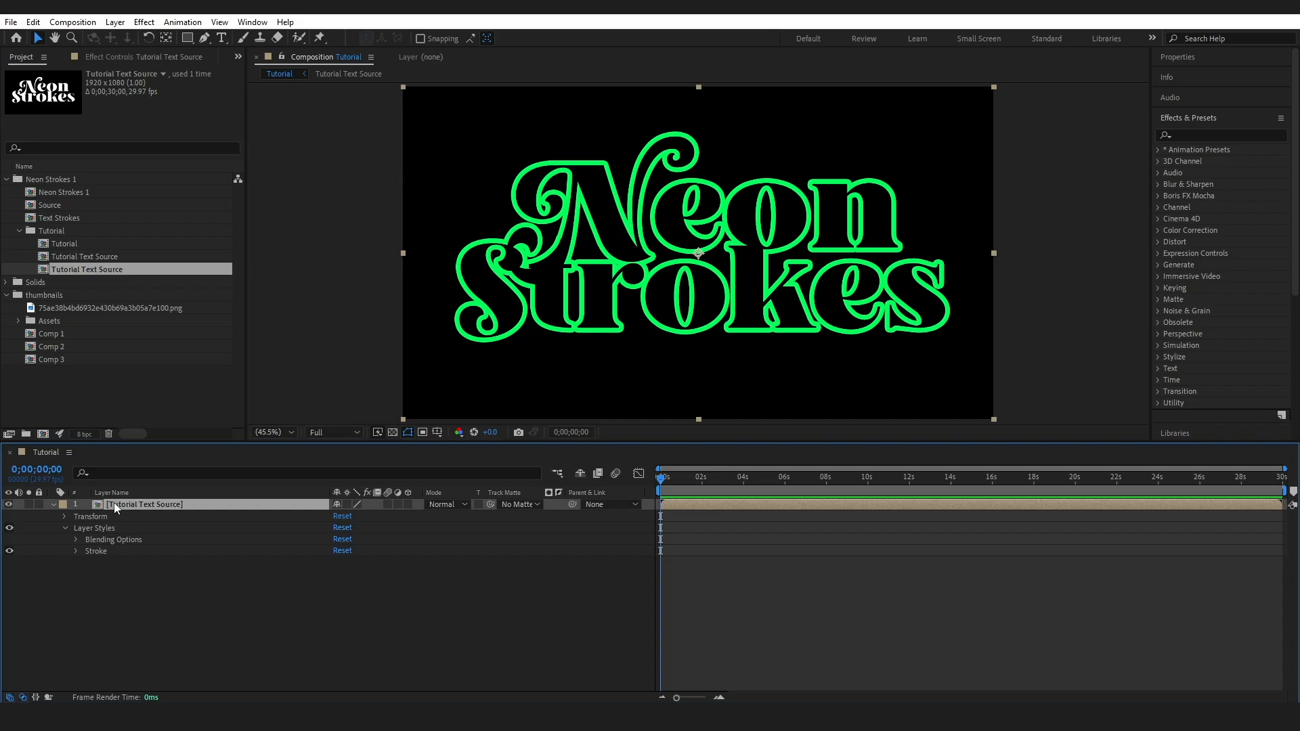
key("ctrl+d")
left_click(65, 529)
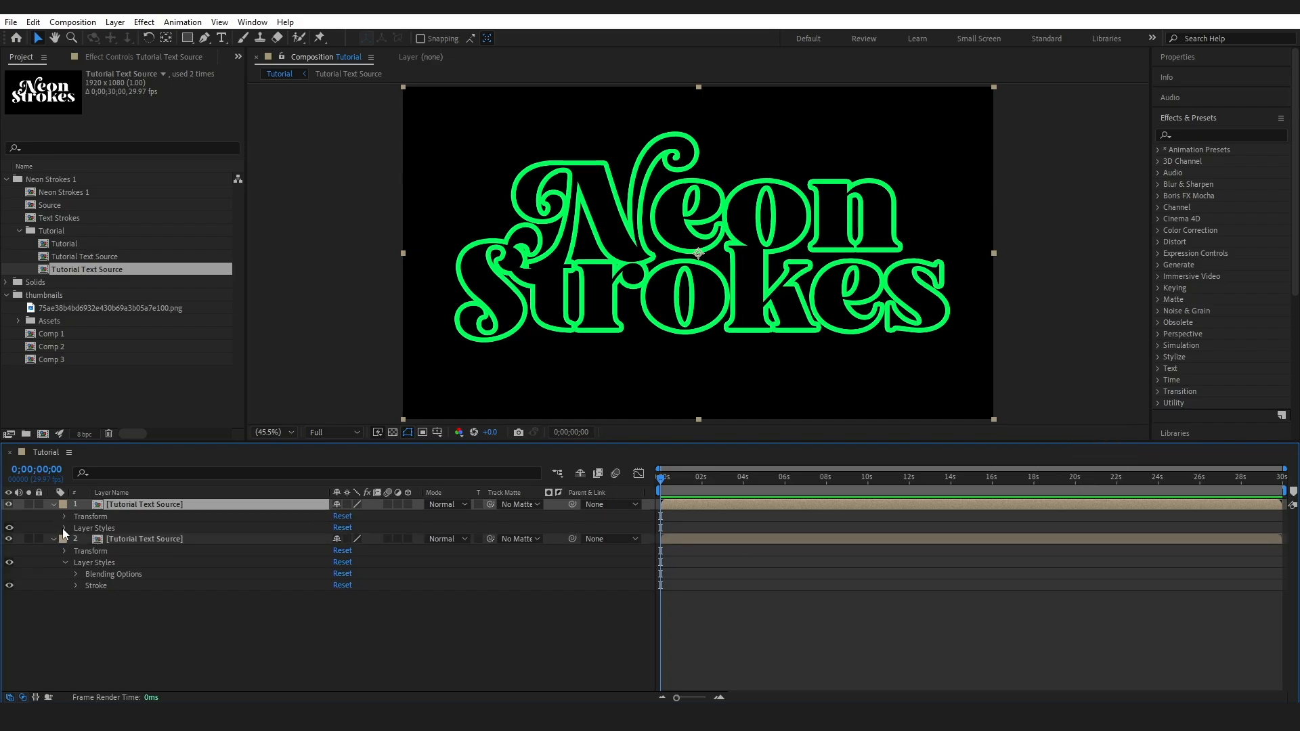
left_click(64, 528)
left_click(76, 552)
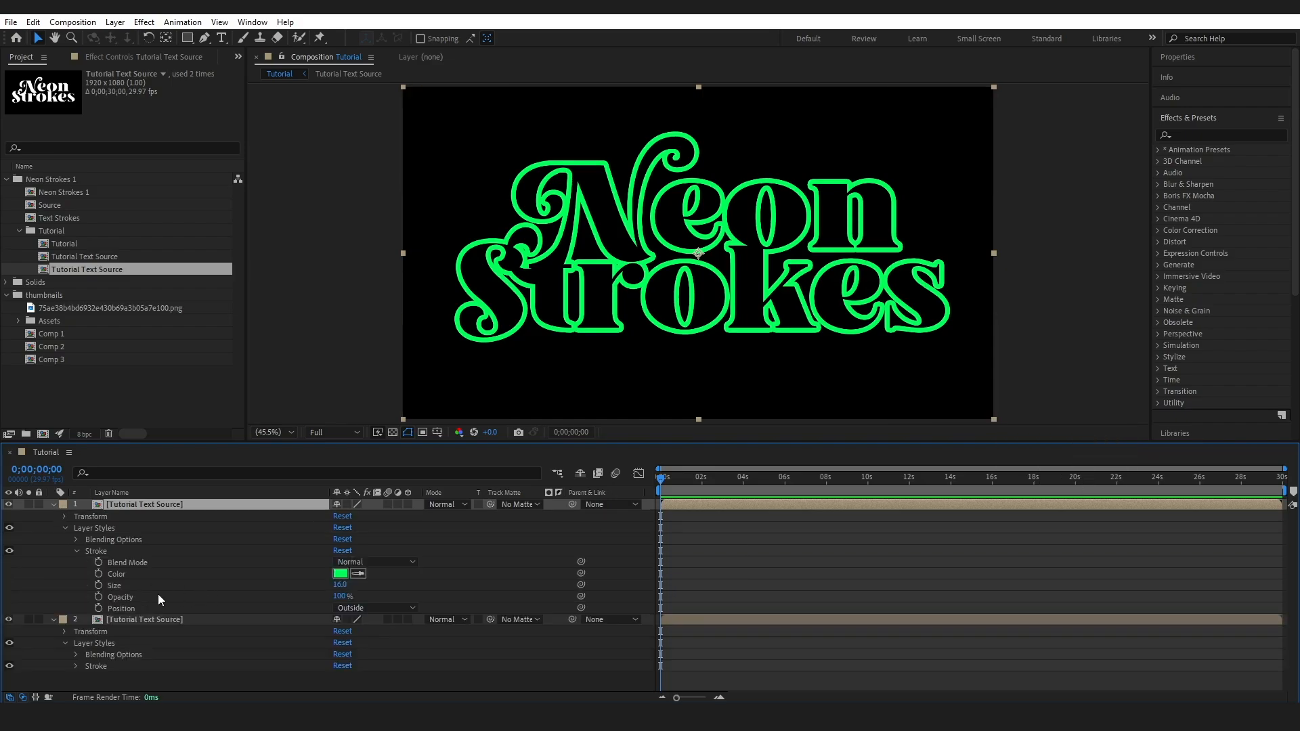
left_click(340, 575)
left_click(299, 449)
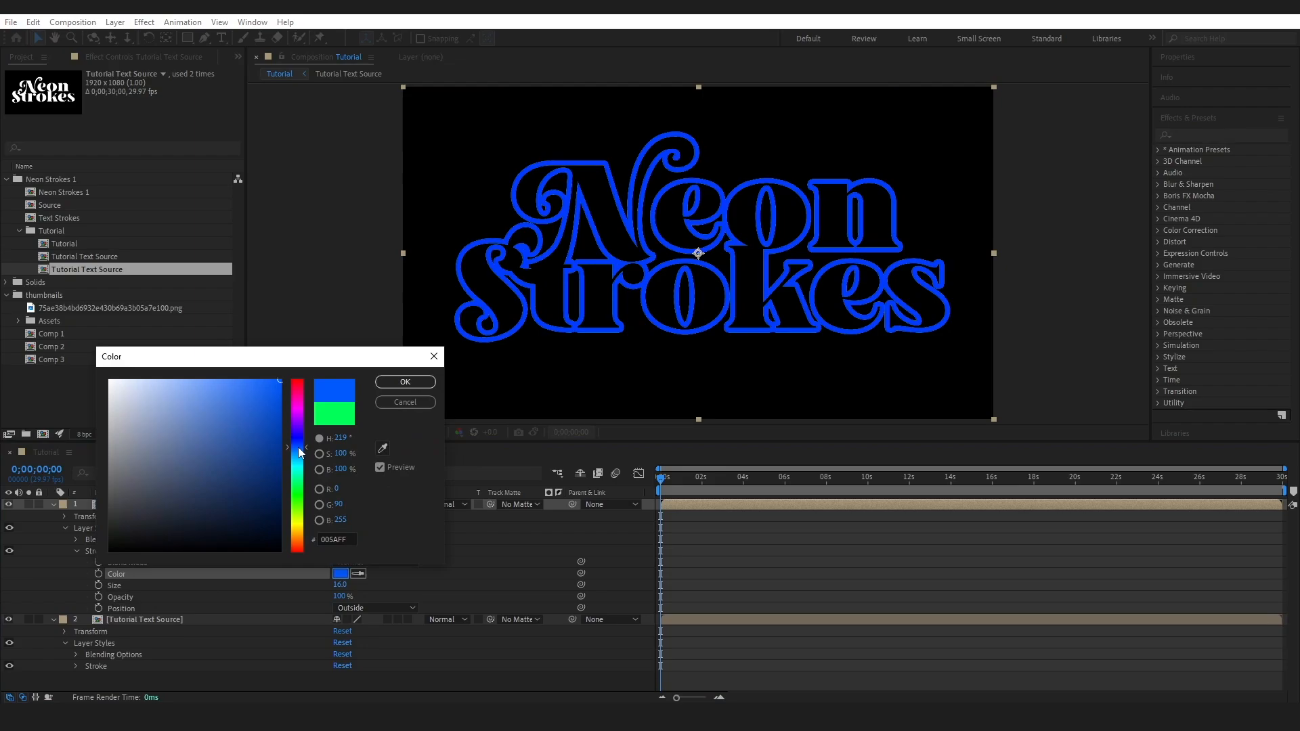
left_click_drag(301, 453, 300, 449)
left_click(405, 381)
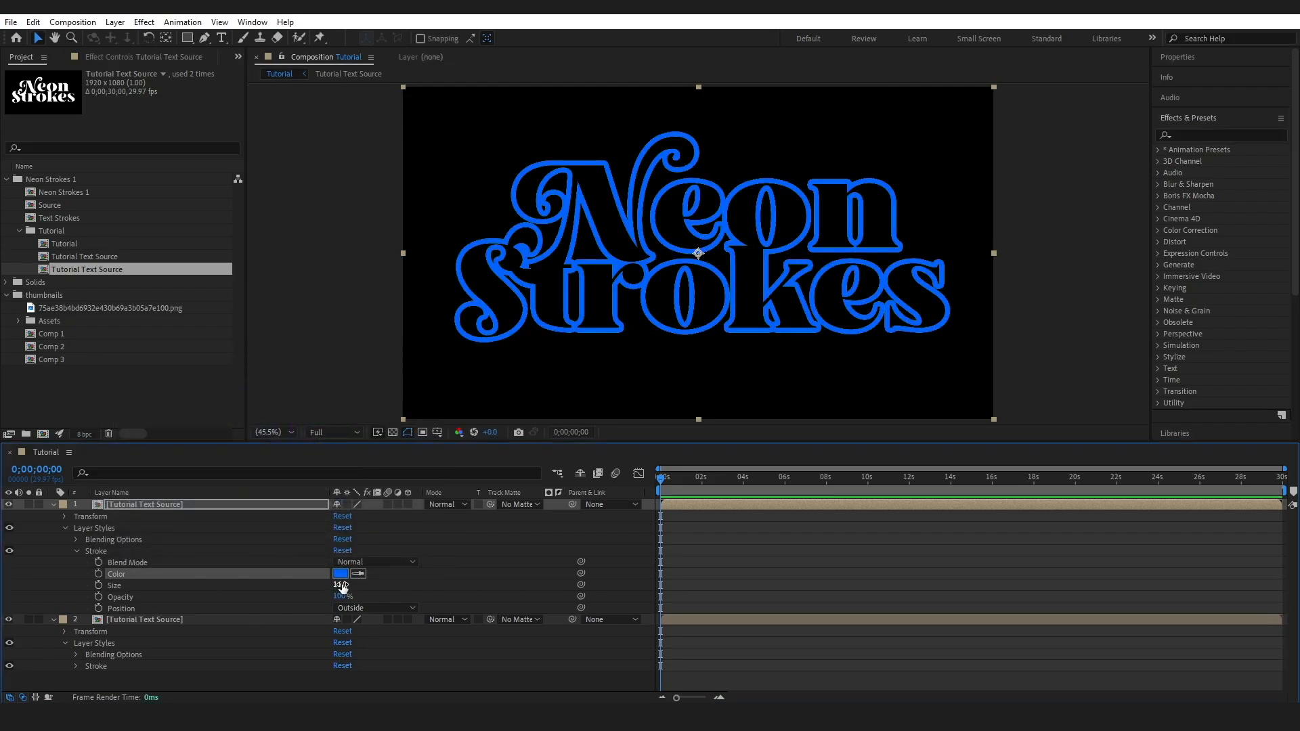
Step: Set the blue stroke's size to 13.8 and collapse the properties of both layers
left_click_drag(342, 587, 332, 590)
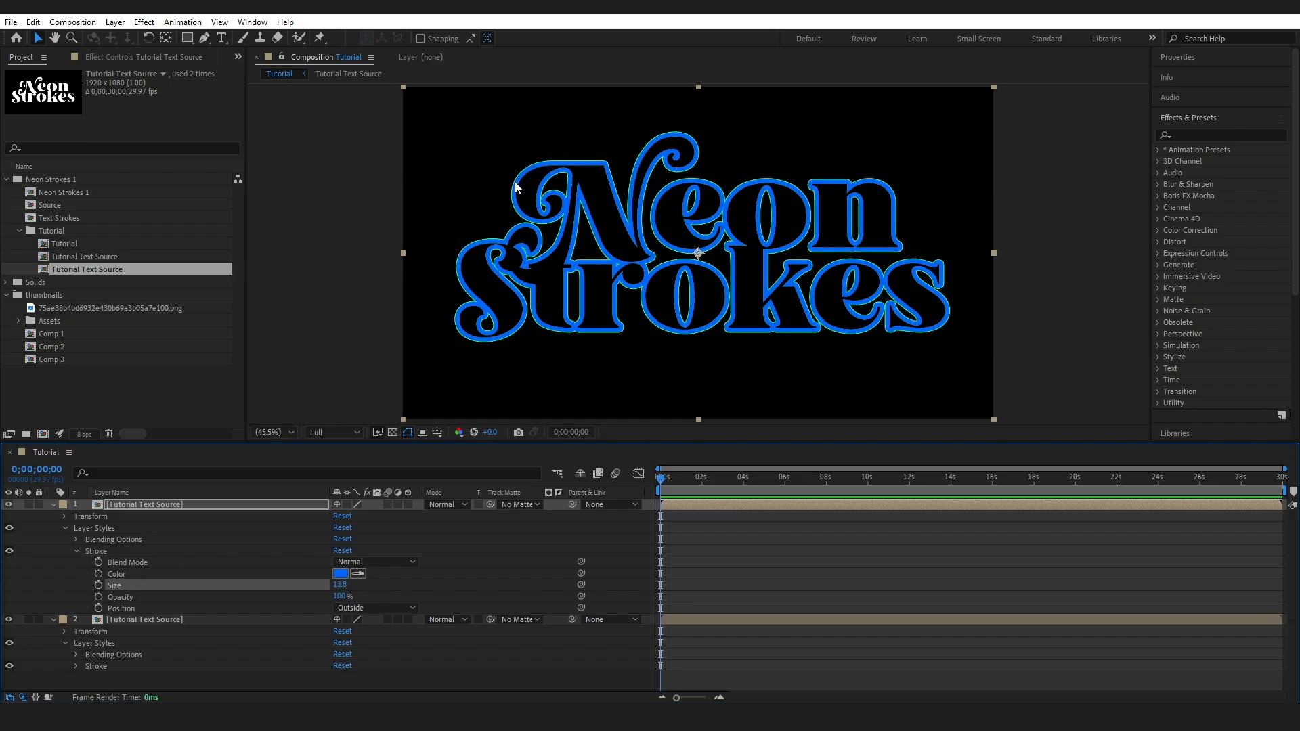
left_click(54, 504)
left_click(54, 516)
Step: Duplicate the blue-stroked layer and give the upper copy a black 000000 stroke with a size of 11.2
key("ctrl+d")
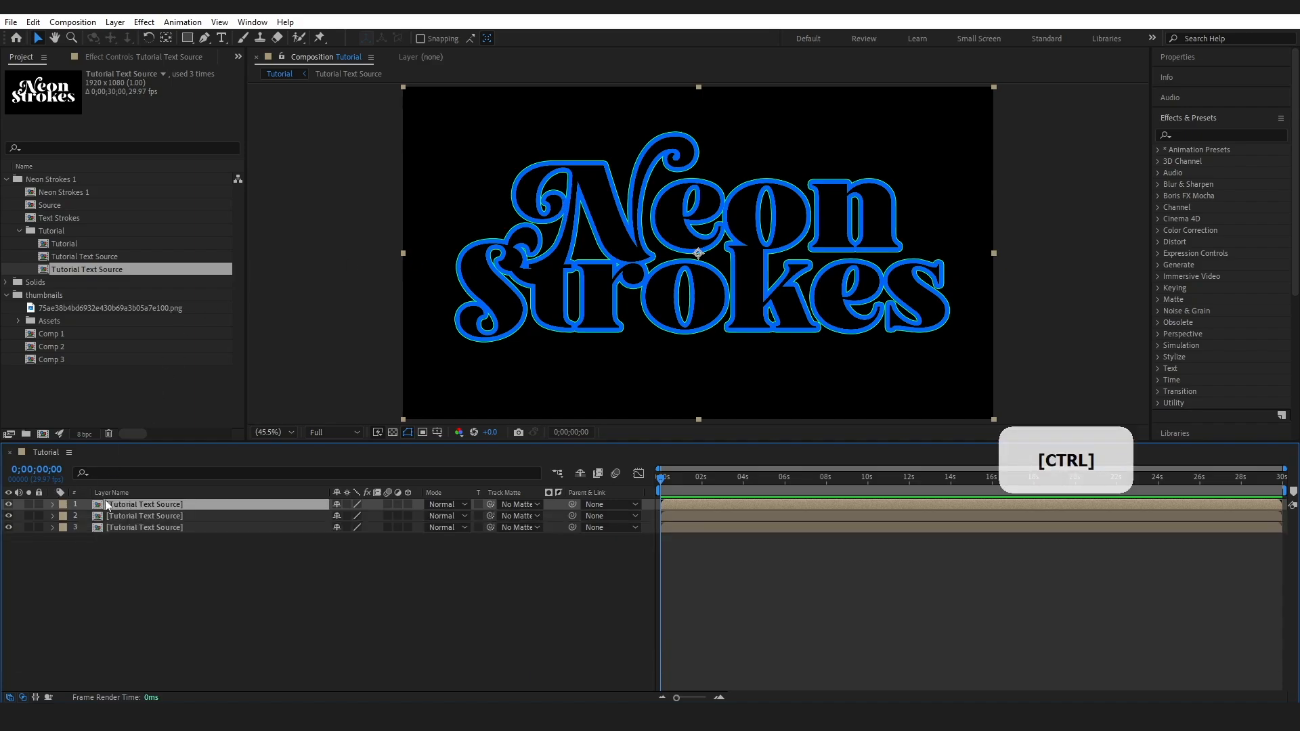
left_click(53, 504)
left_click(64, 527)
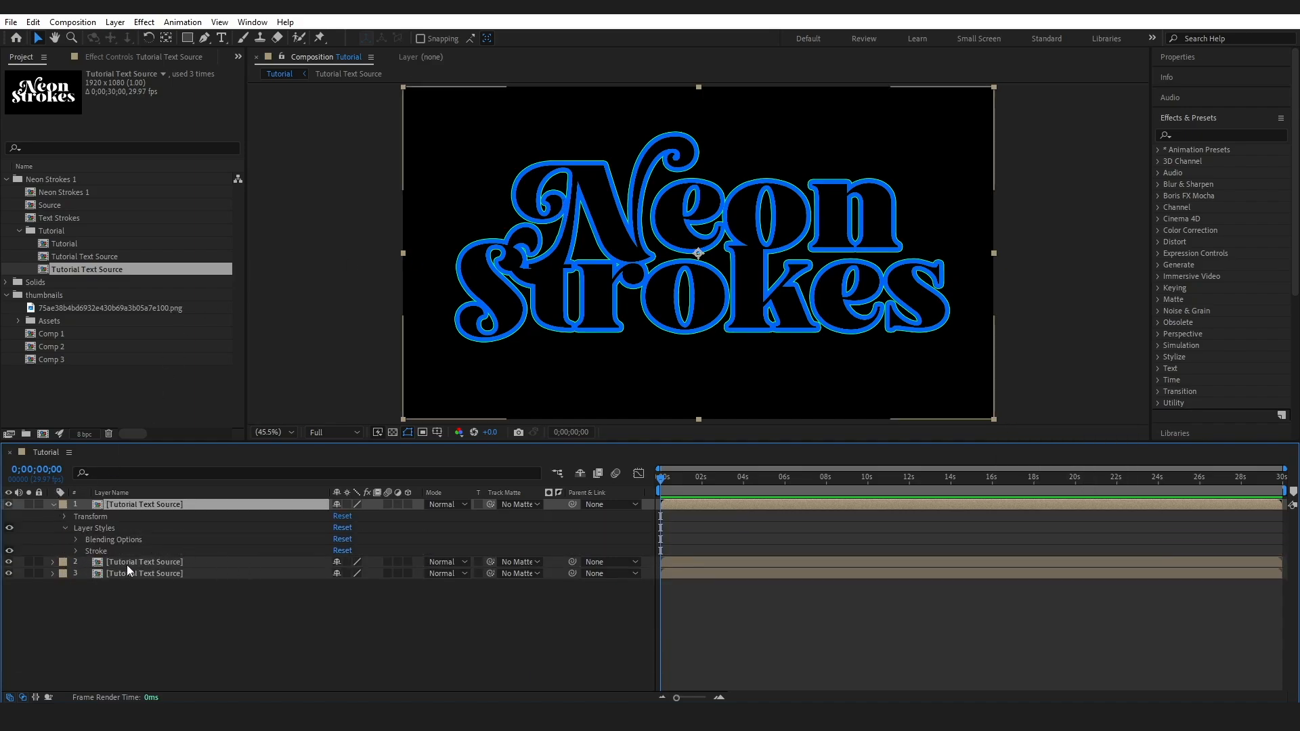
left_click(76, 551)
left_click(340, 574)
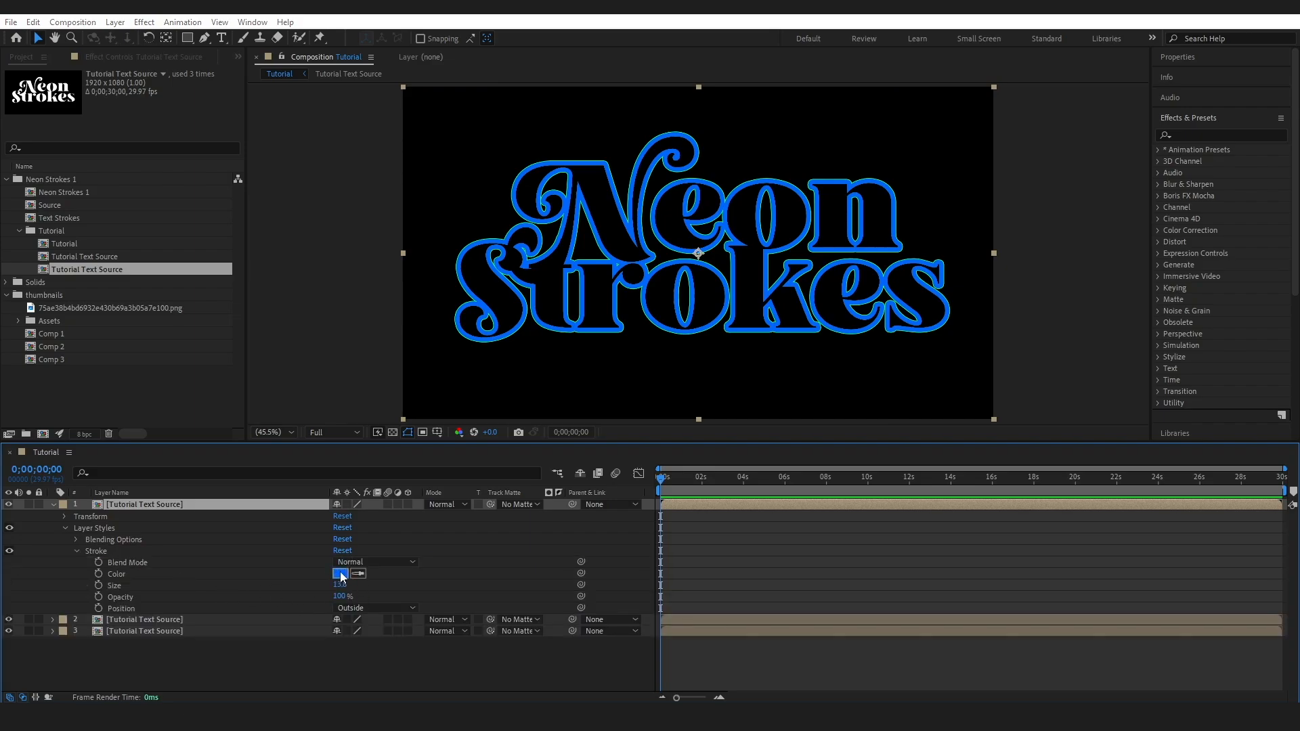
left_click_drag(131, 494, 107, 552)
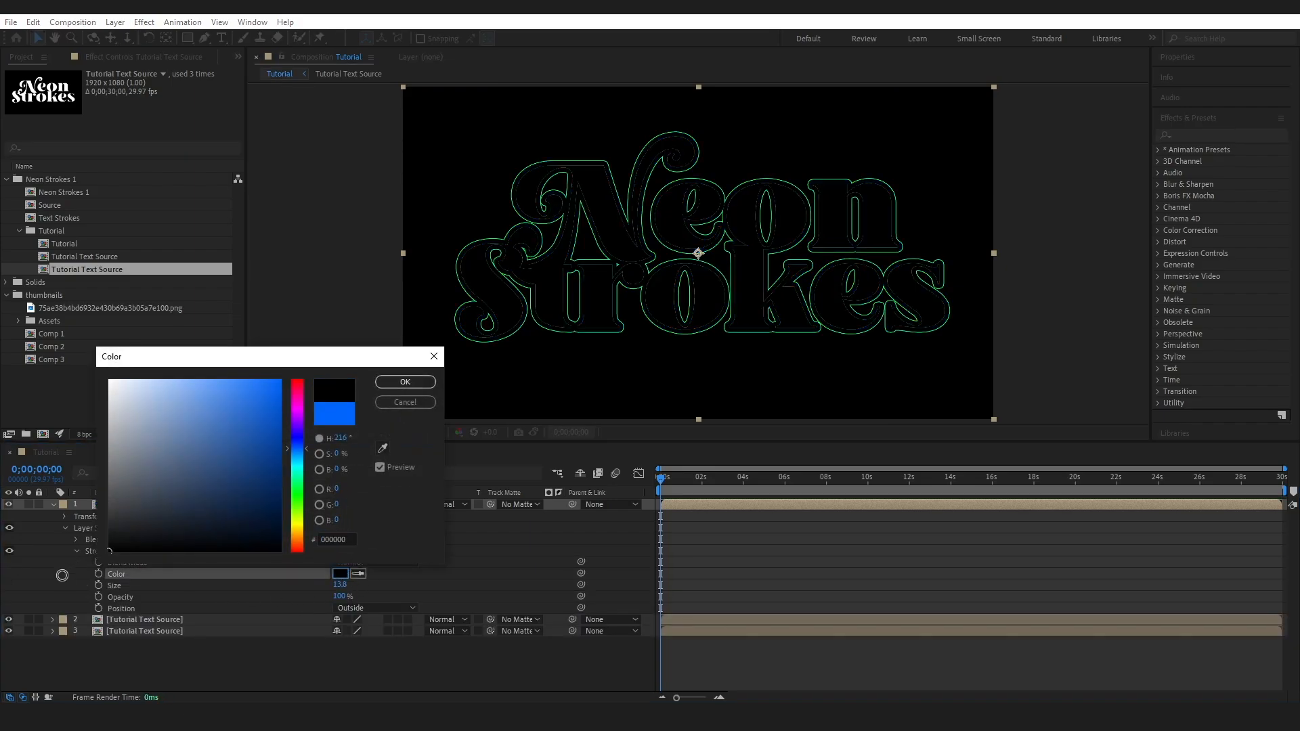
left_click(405, 382)
mouse_move(343, 584)
left_mouse_down()
mouse_move(334, 598)
mouse_move(405, 566)
left_mouse_up()
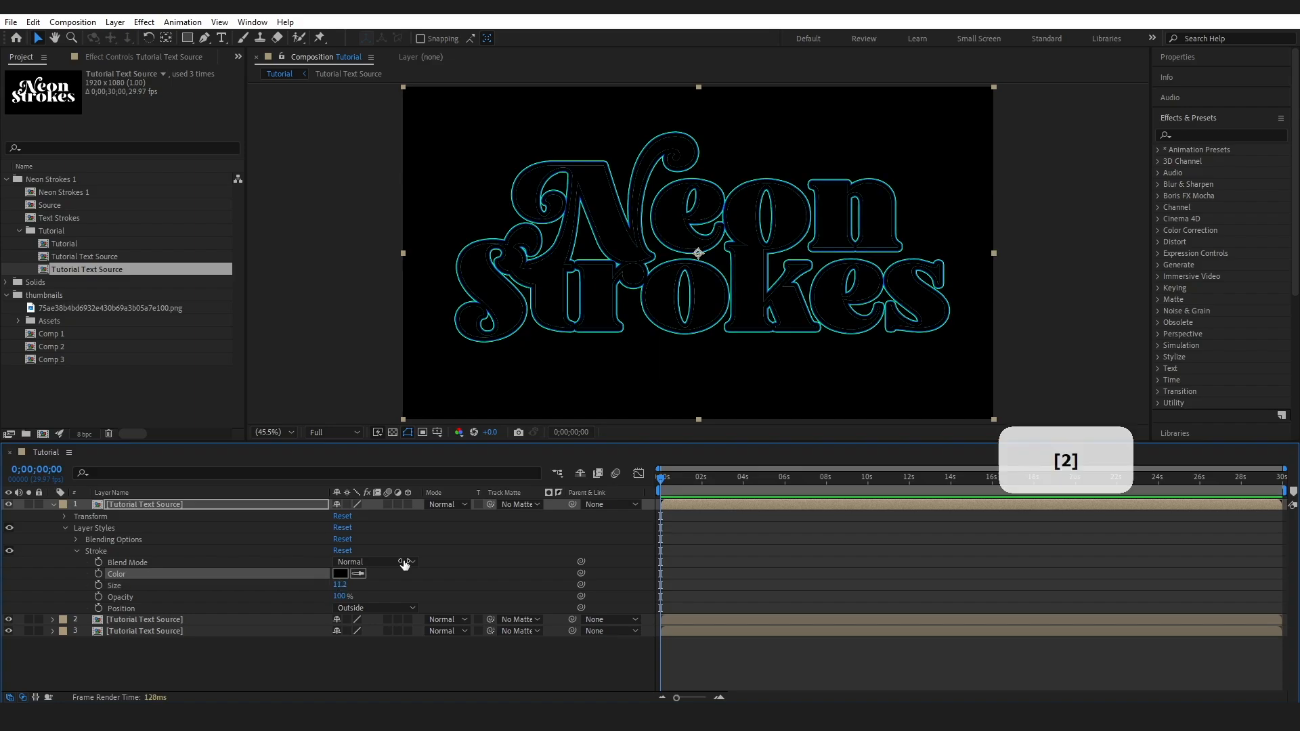
left_click(57, 506)
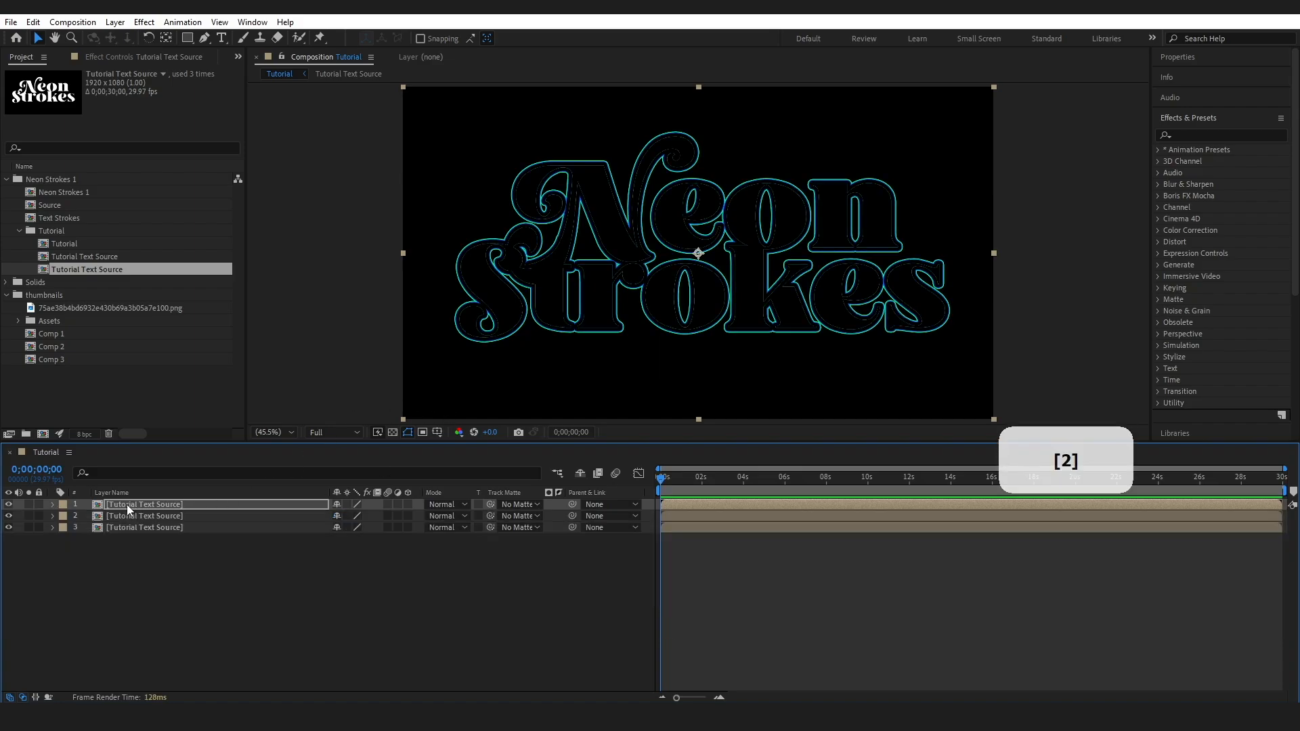
Step: Duplicate the black-stroked Tutorial Text Source layer and change the upper copy's stroke color to light purple
left_click(126, 505)
key("ctrl+d")
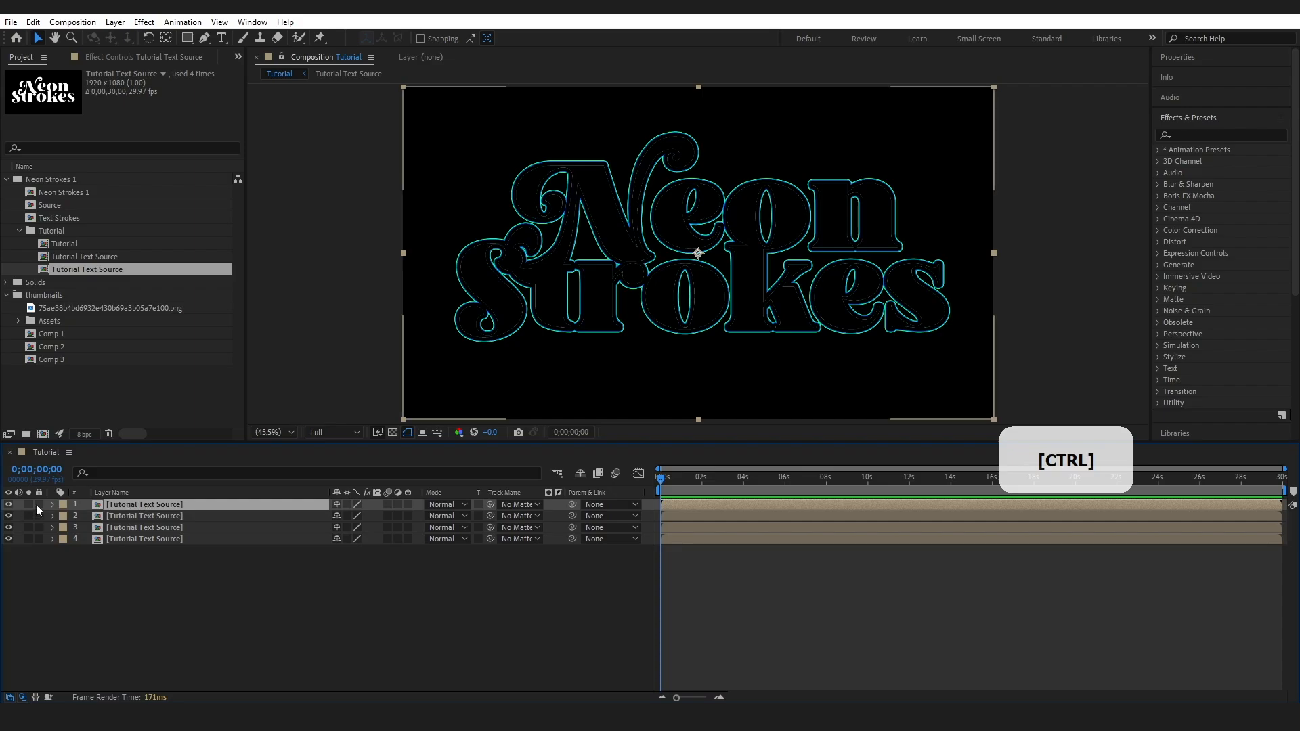
left_click(53, 505)
left_click(65, 529)
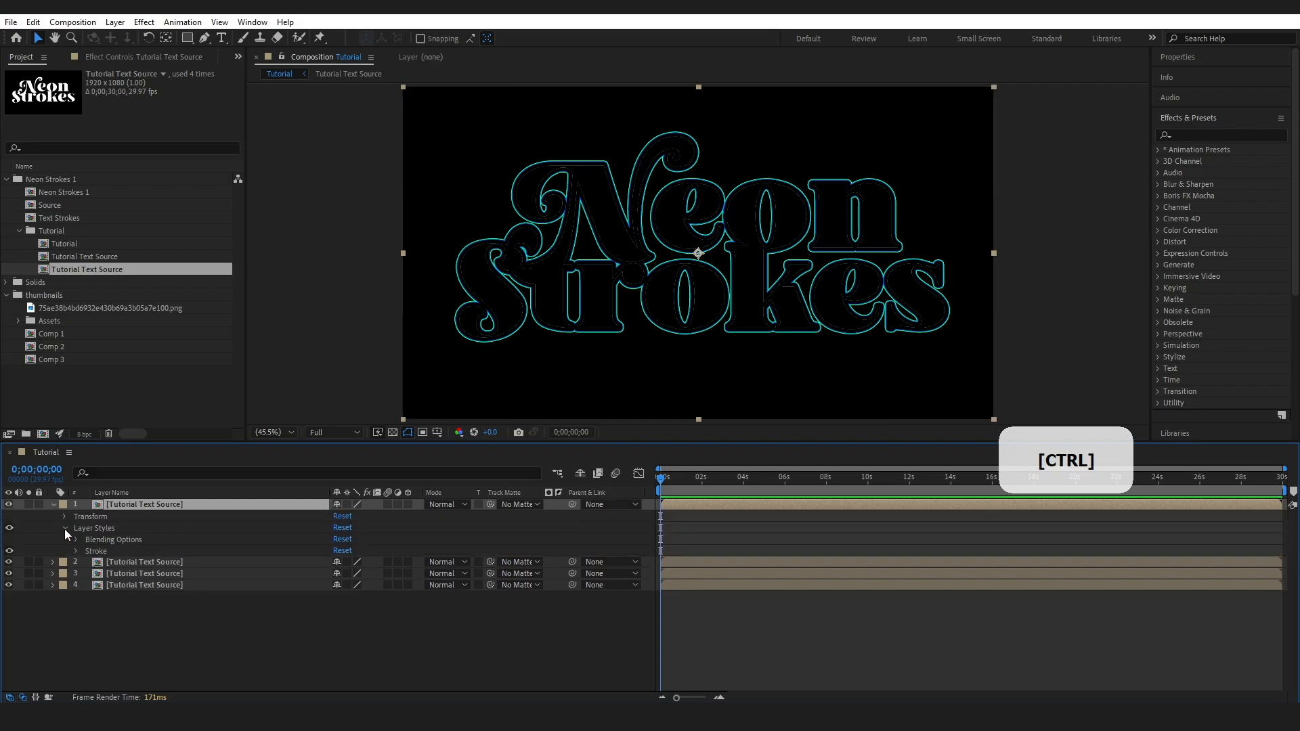
left_click(74, 551)
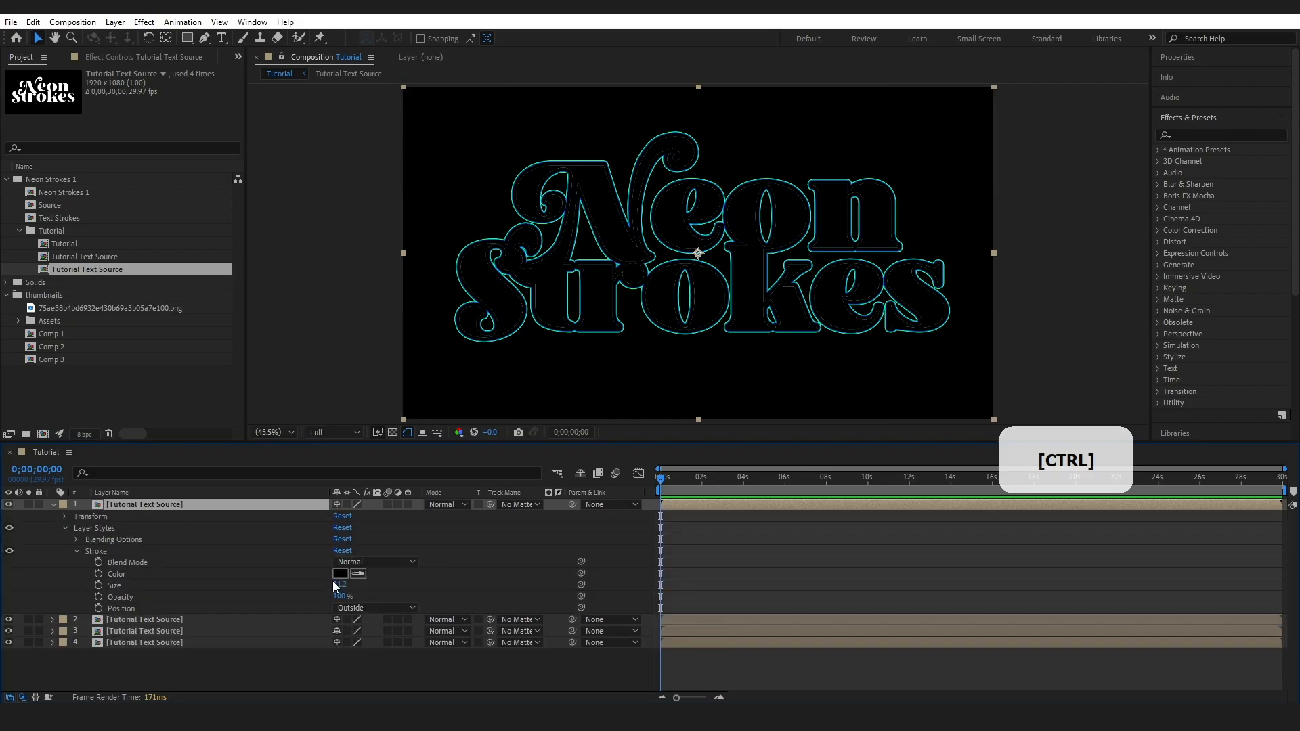
left_click(339, 575)
left_click(299, 415)
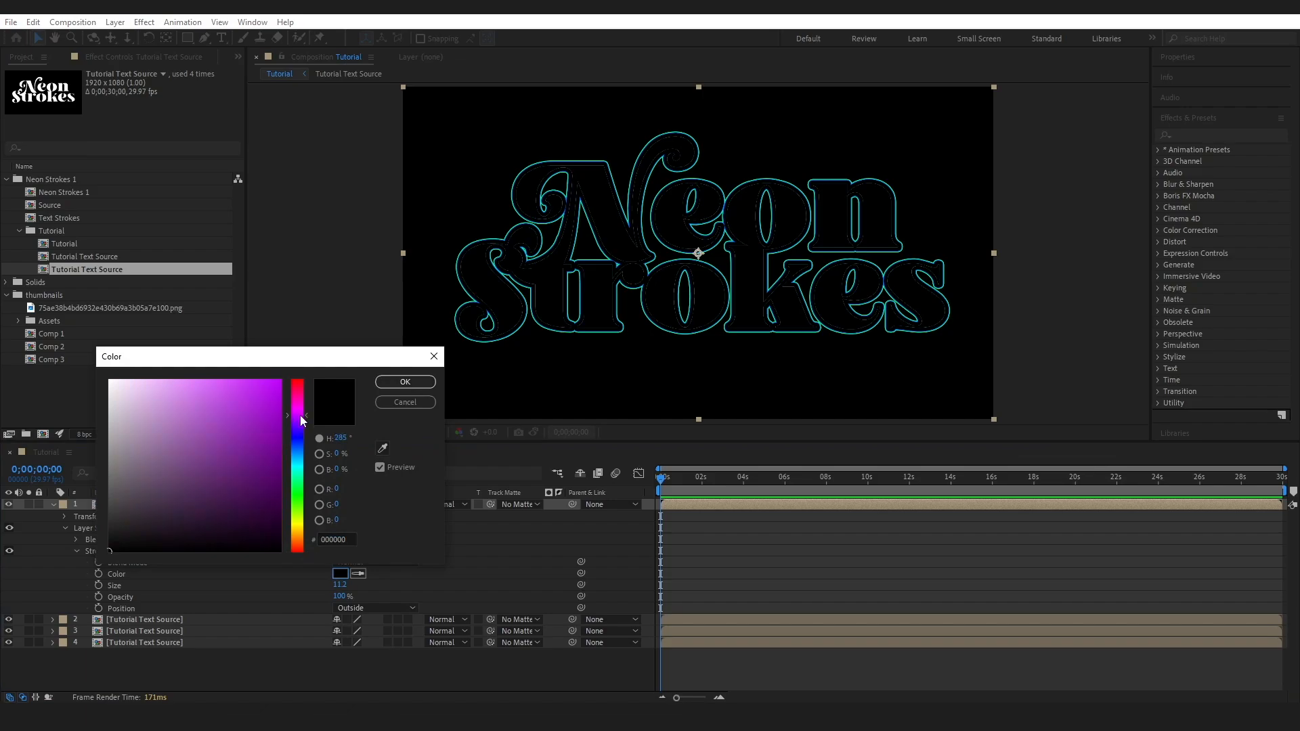
left_click(200, 397)
left_click(405, 382)
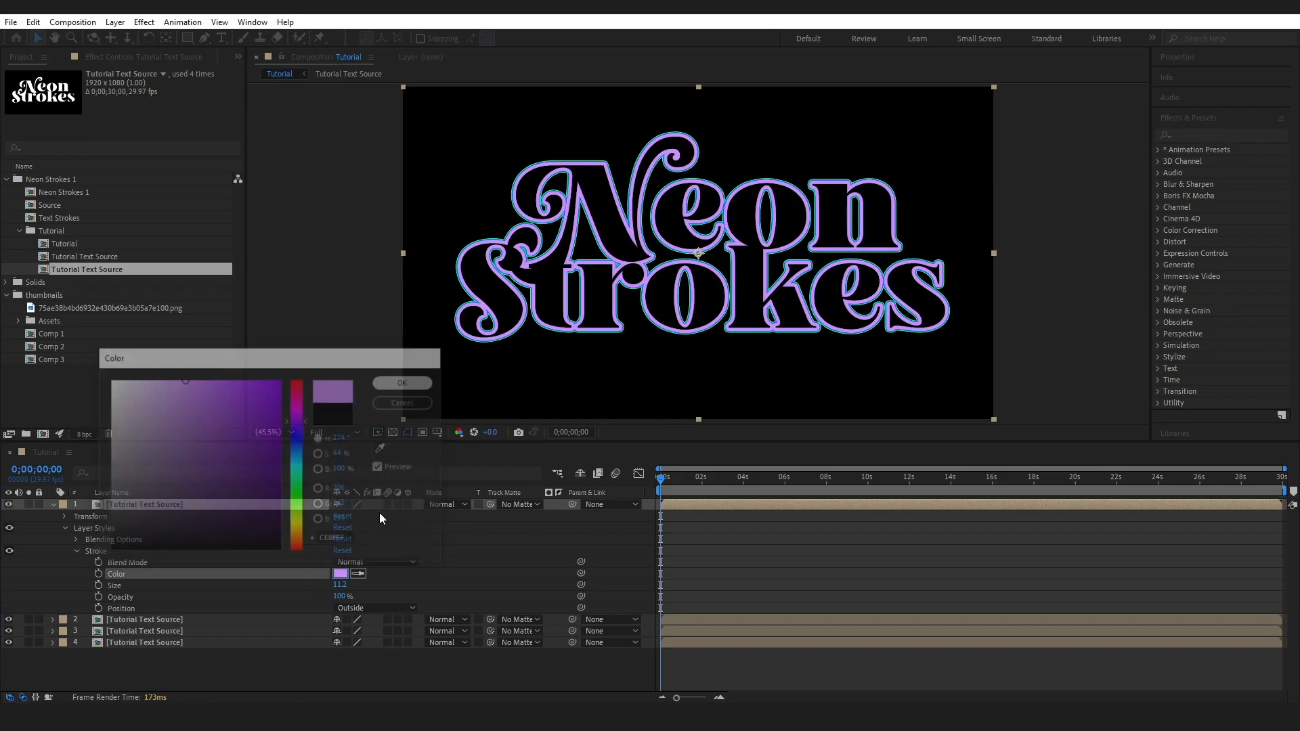
Step: Reduce the purple stroke's size to 5.4 on the topmost layer
left_click(340, 585)
type("6.3")
key("Return")
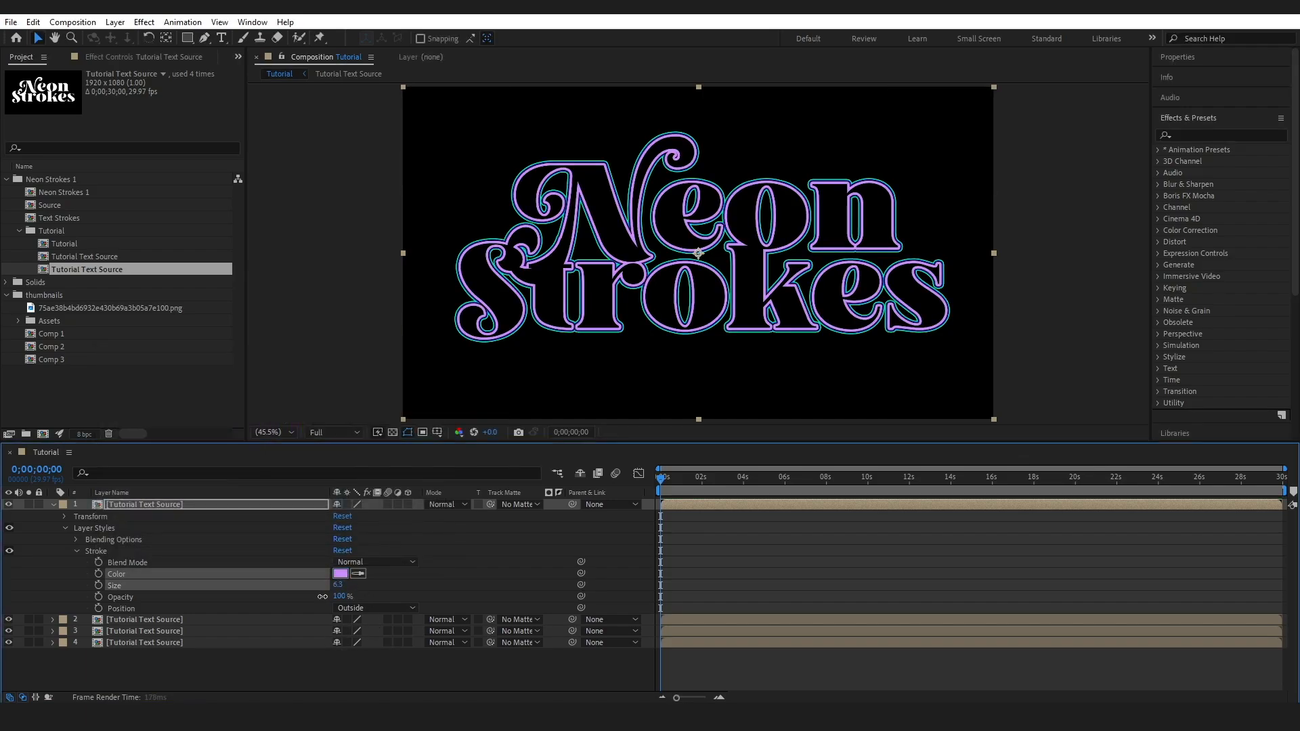
left_click_drag(323, 596, 316, 597)
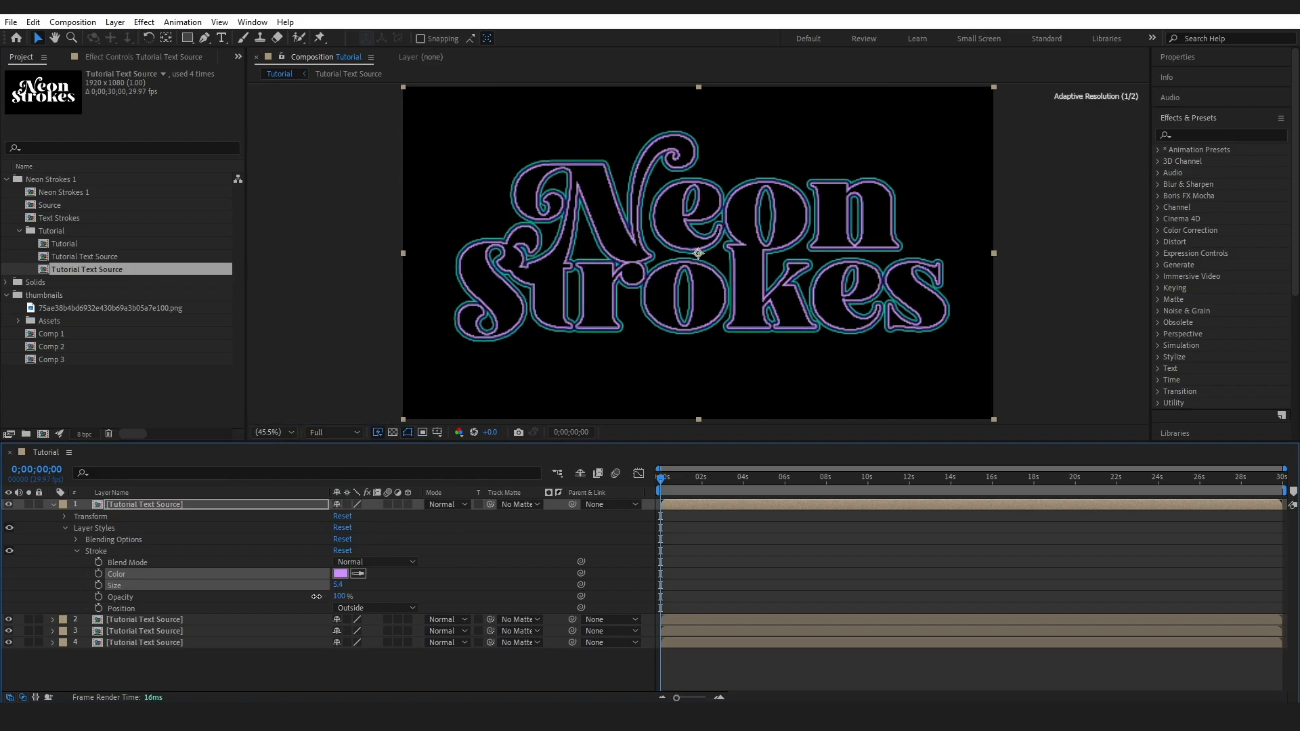
Step: Find the Fill effect and apply it to the topmost Tutorial Text Source layer
left_click(1211, 136)
type("fill")
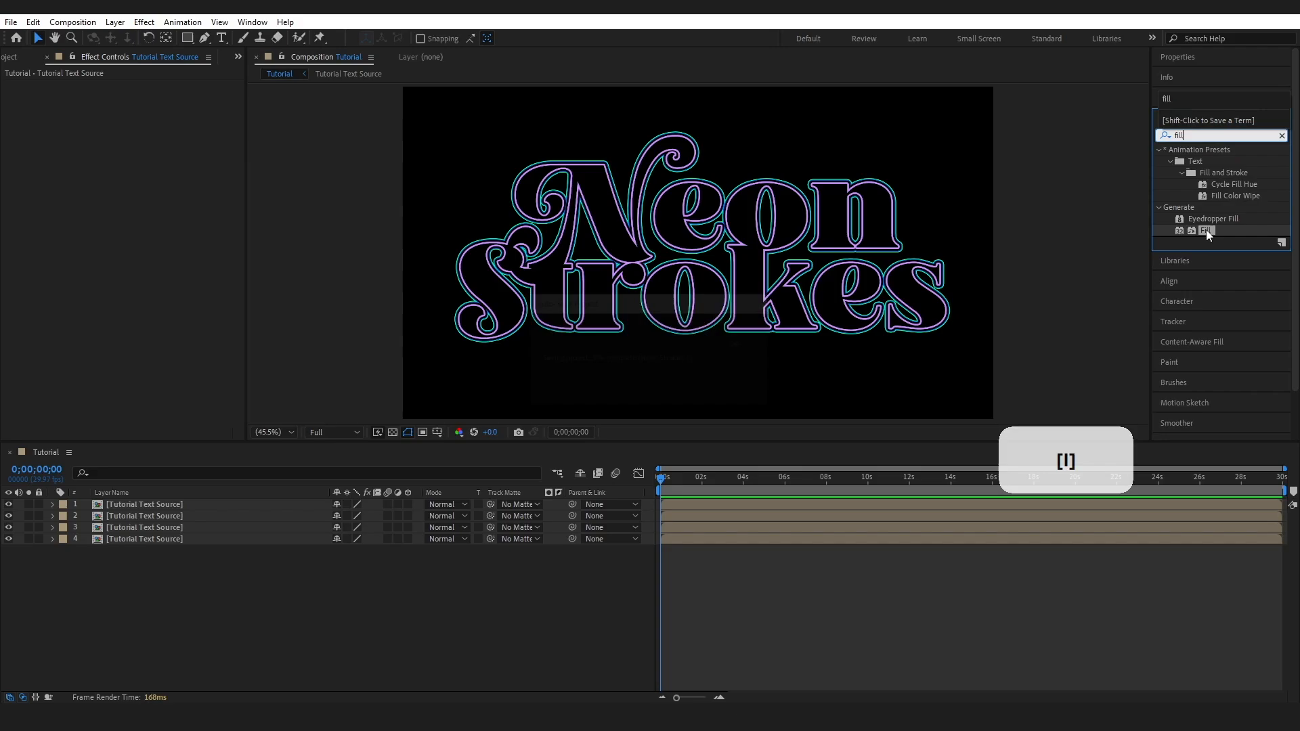
left_click_drag(1206, 231, 145, 503)
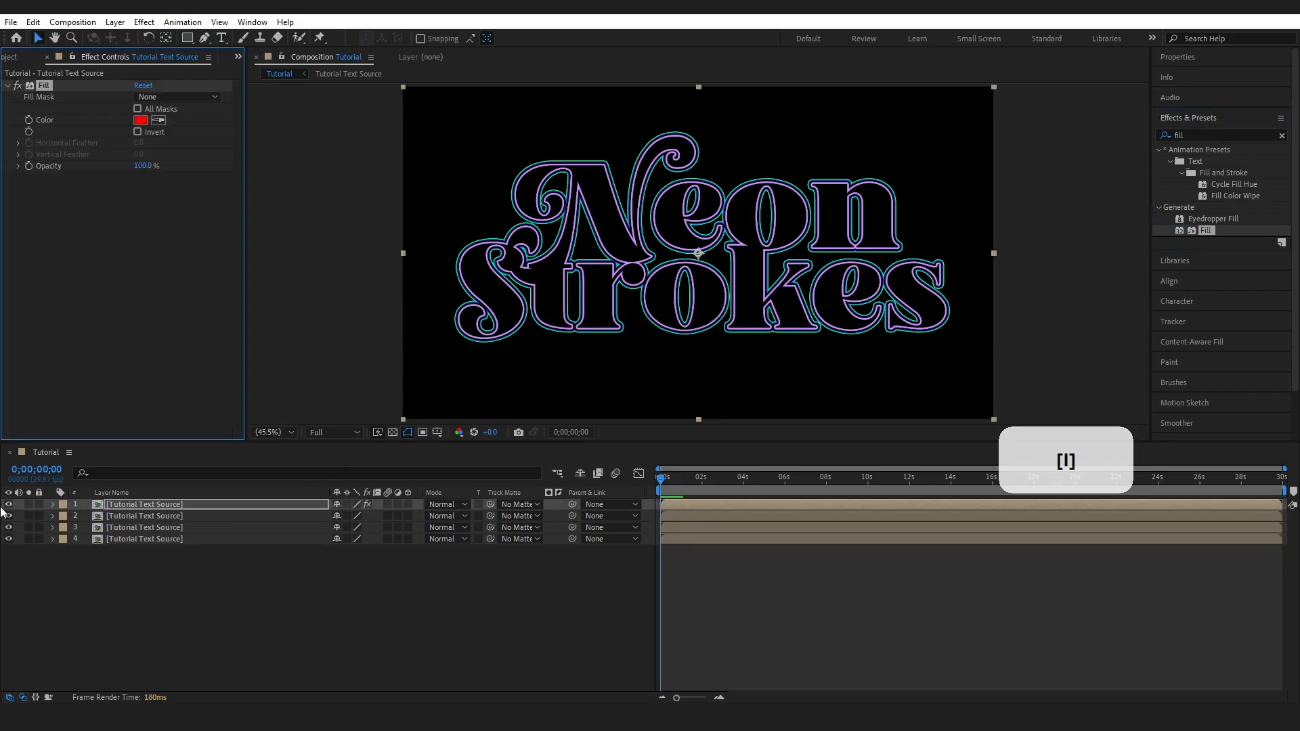
Step: Raise the topmost layer's Fill Opacity to 100% in the advanced blending options of its layer styles
left_click(52, 506)
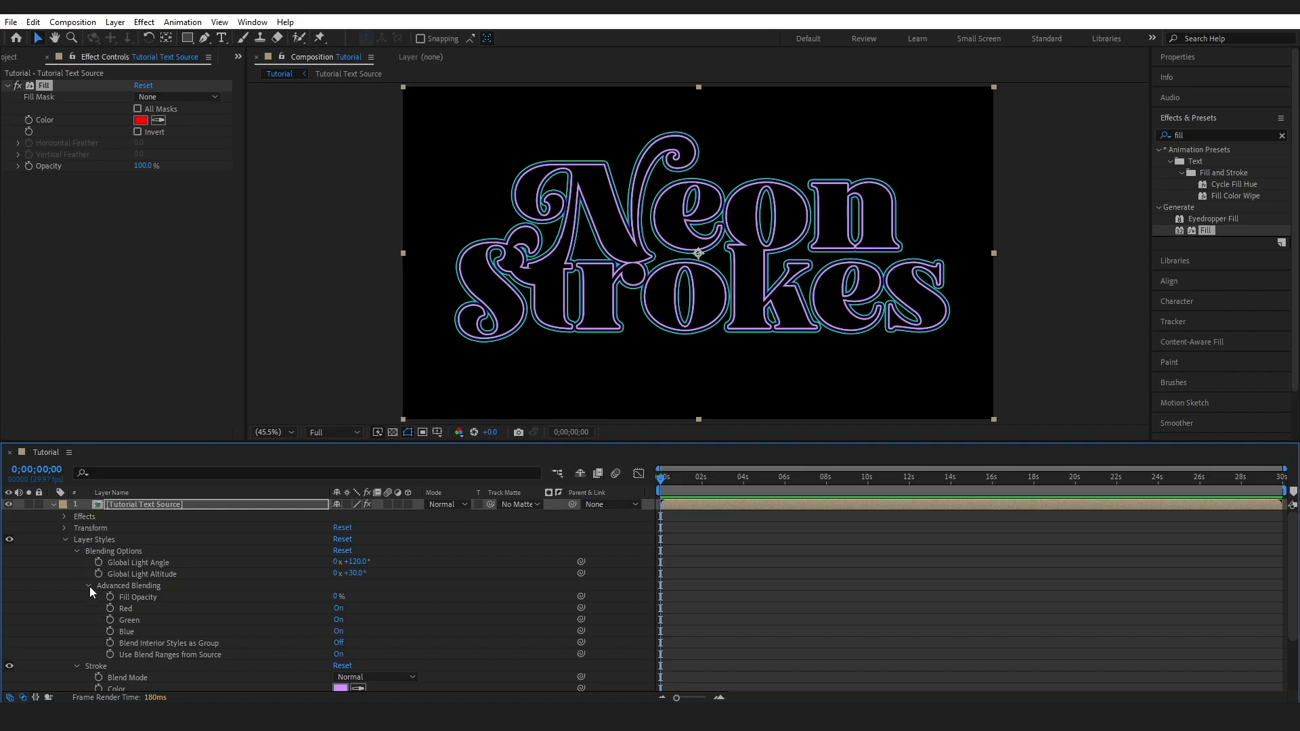
left_click_drag(336, 596, 429, 596)
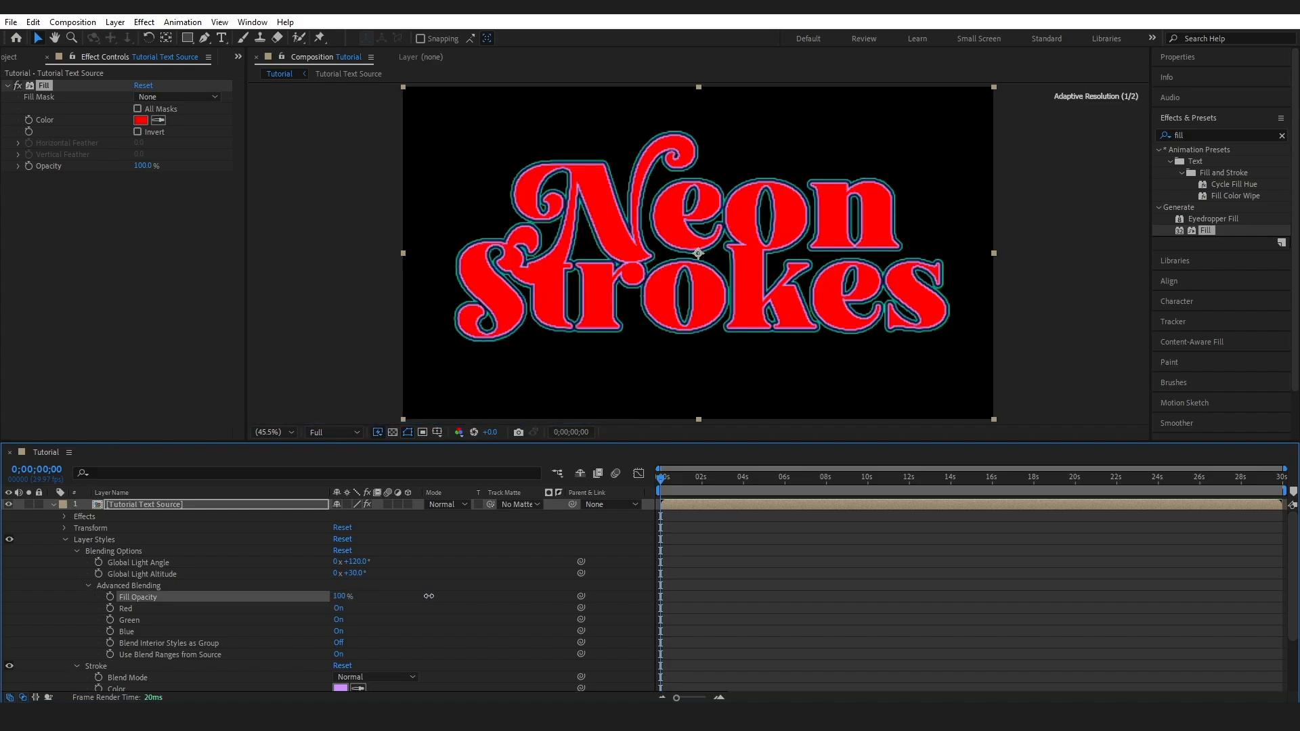
left_click(88, 585)
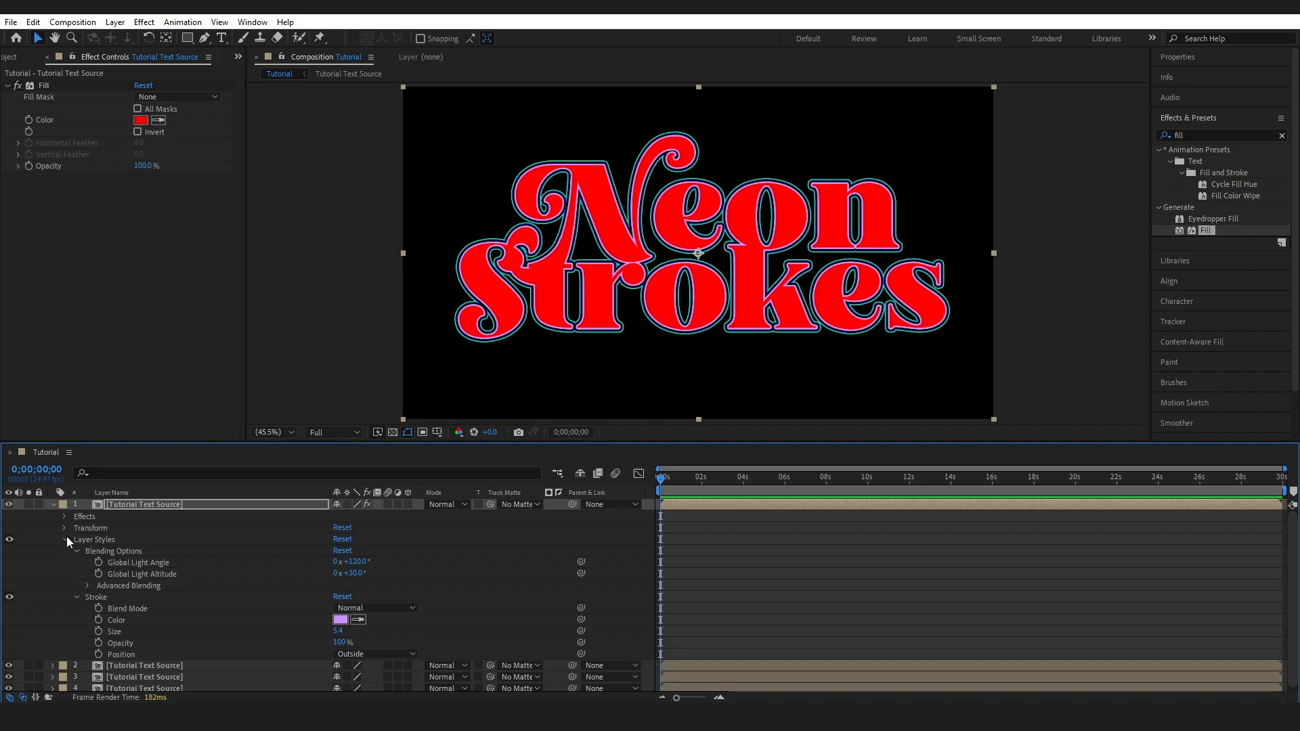
Step: Change the Fill effect's color to black and collapse the topmost layer's properties
left_click(141, 122)
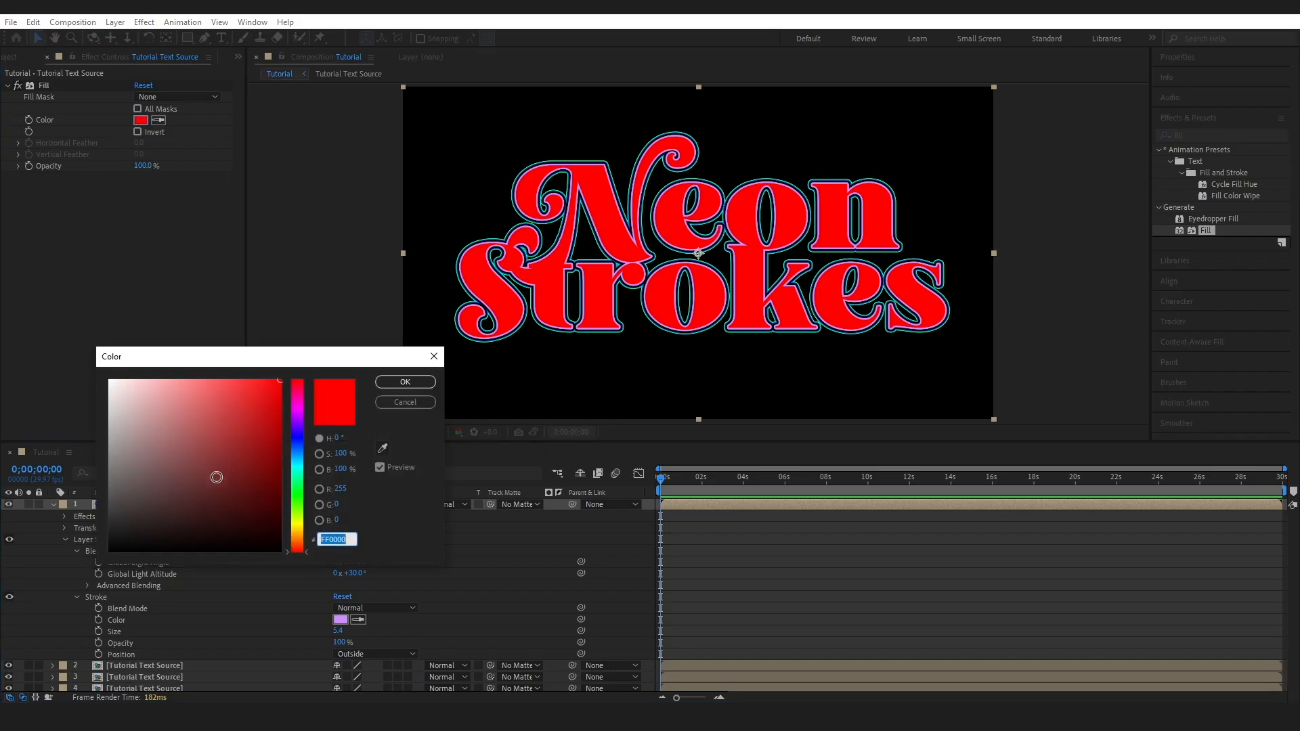
left_click(109, 551)
left_click(405, 381)
key("u")
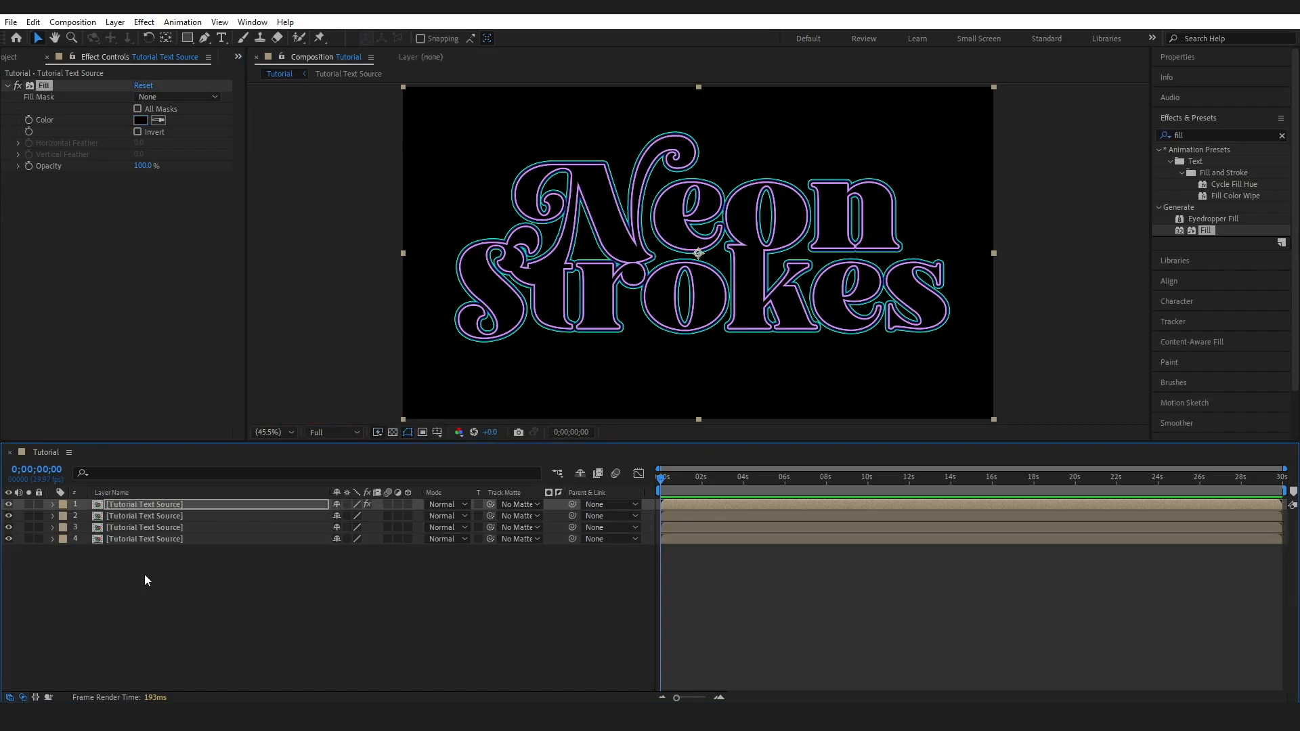
Step: Pre-compose all four Tutorial Text Source layers into a new composition named Tutorial Top Comp
left_click(172, 587)
left_click_drag(273, 623, 141, 502)
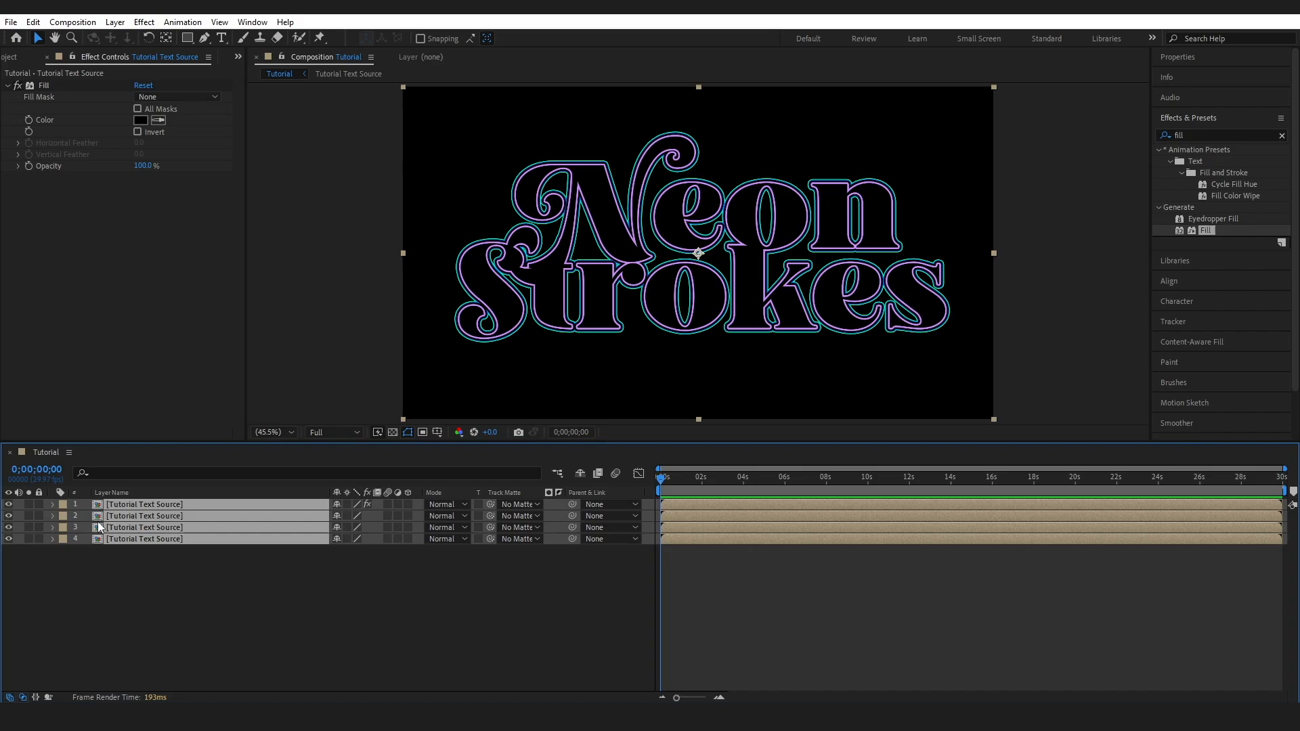
right_click(134, 525)
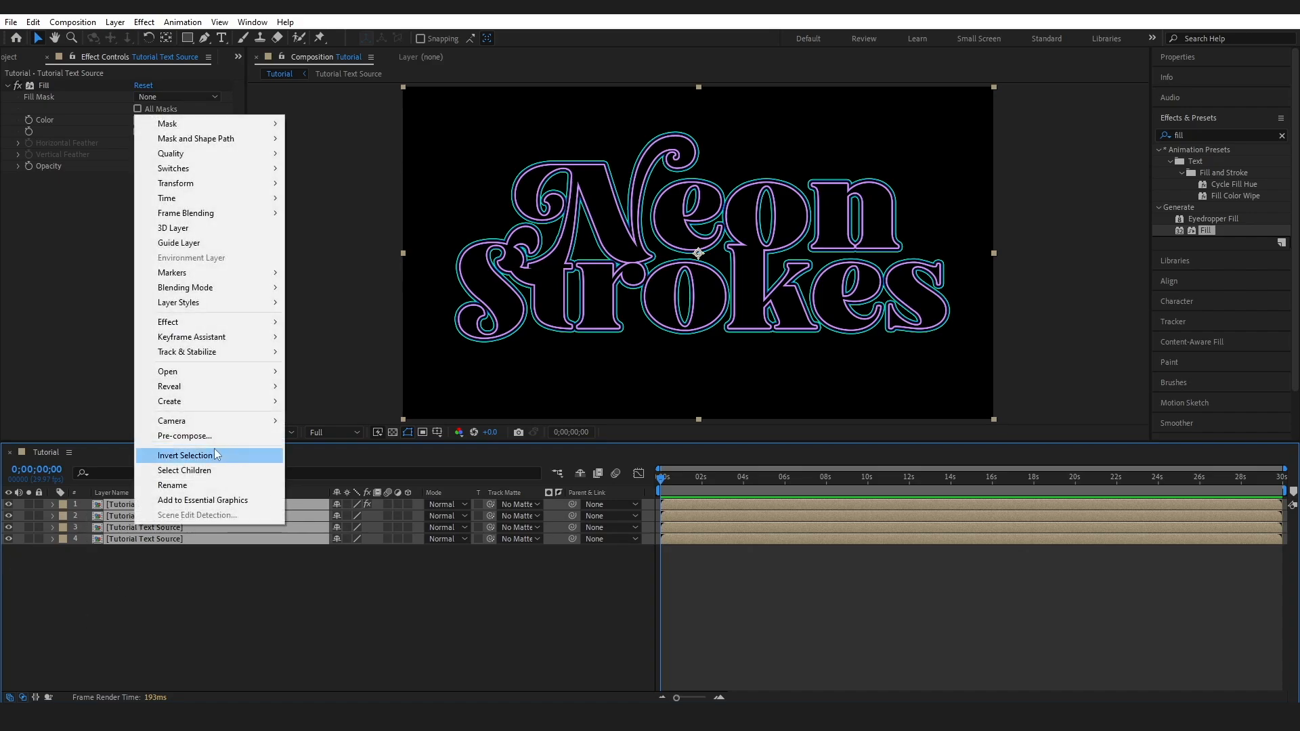
left_click(207, 438)
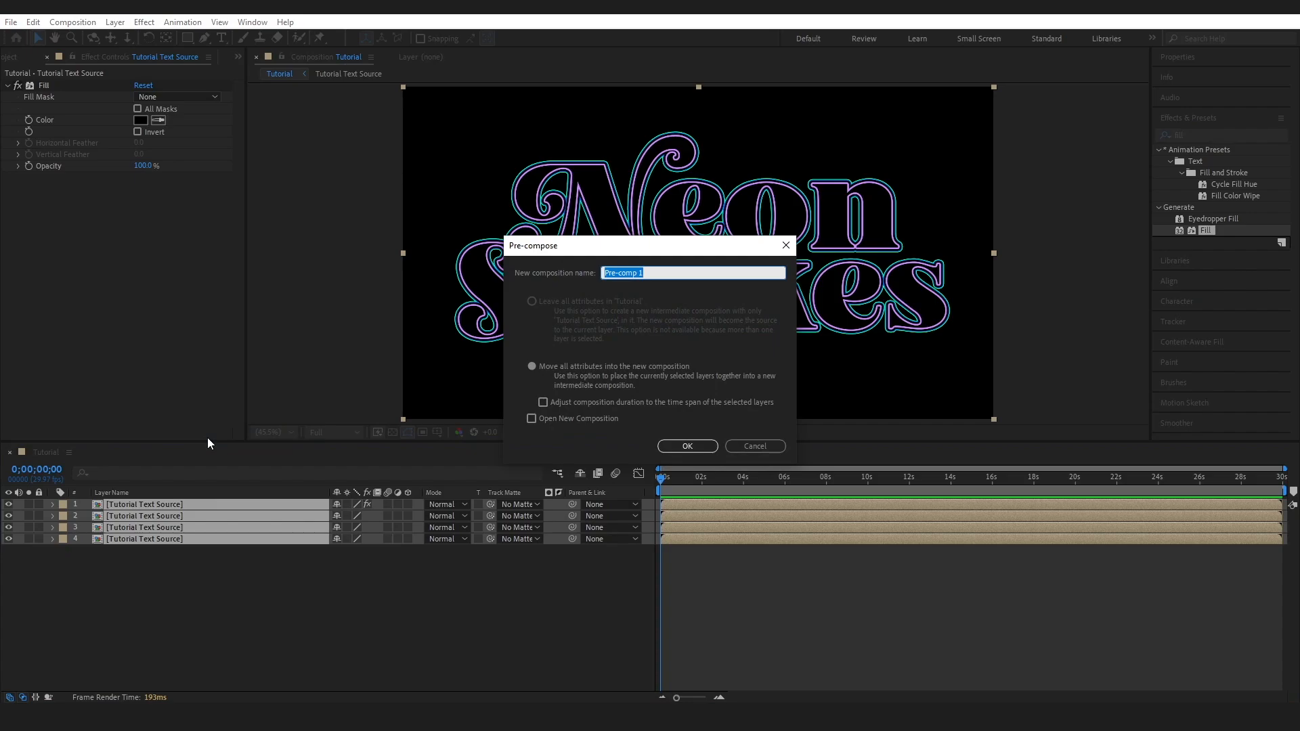
key("BackSpace")
key("Caps_Lock")
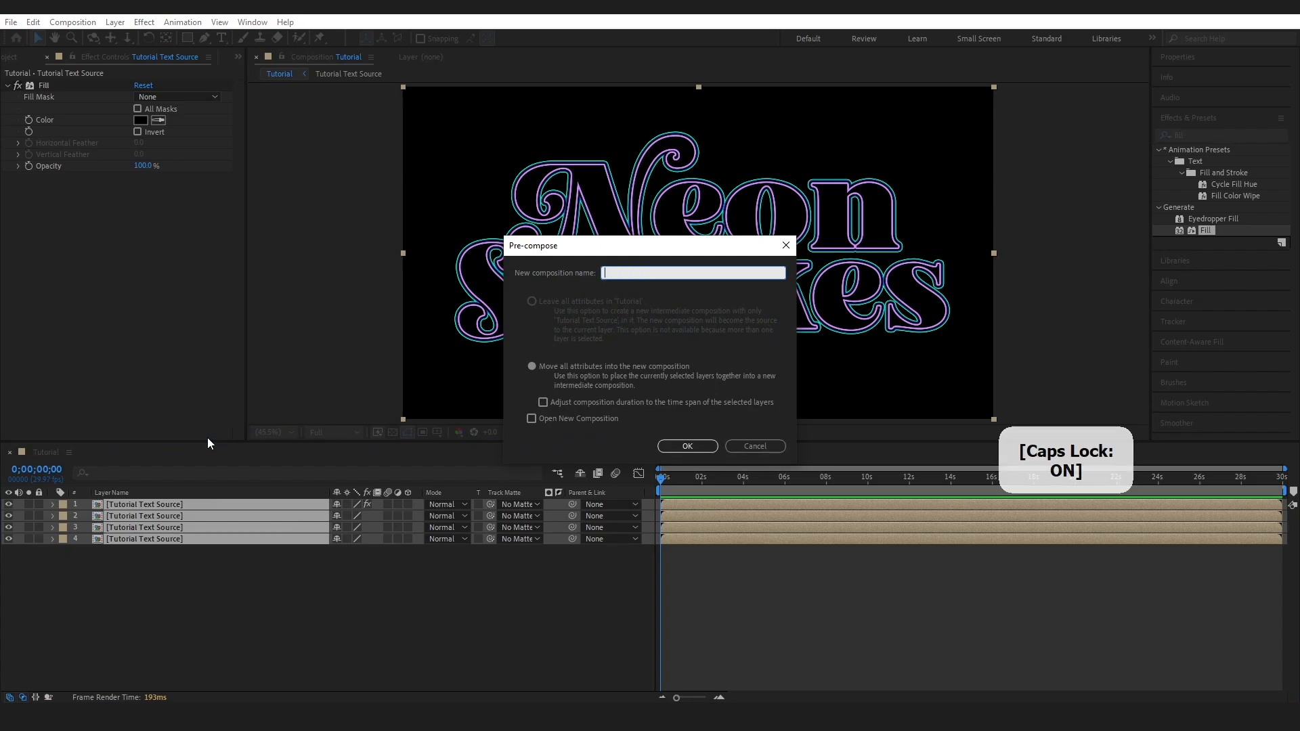
type("T")
key("Caps_Lock")
type("utorial Top Comp")
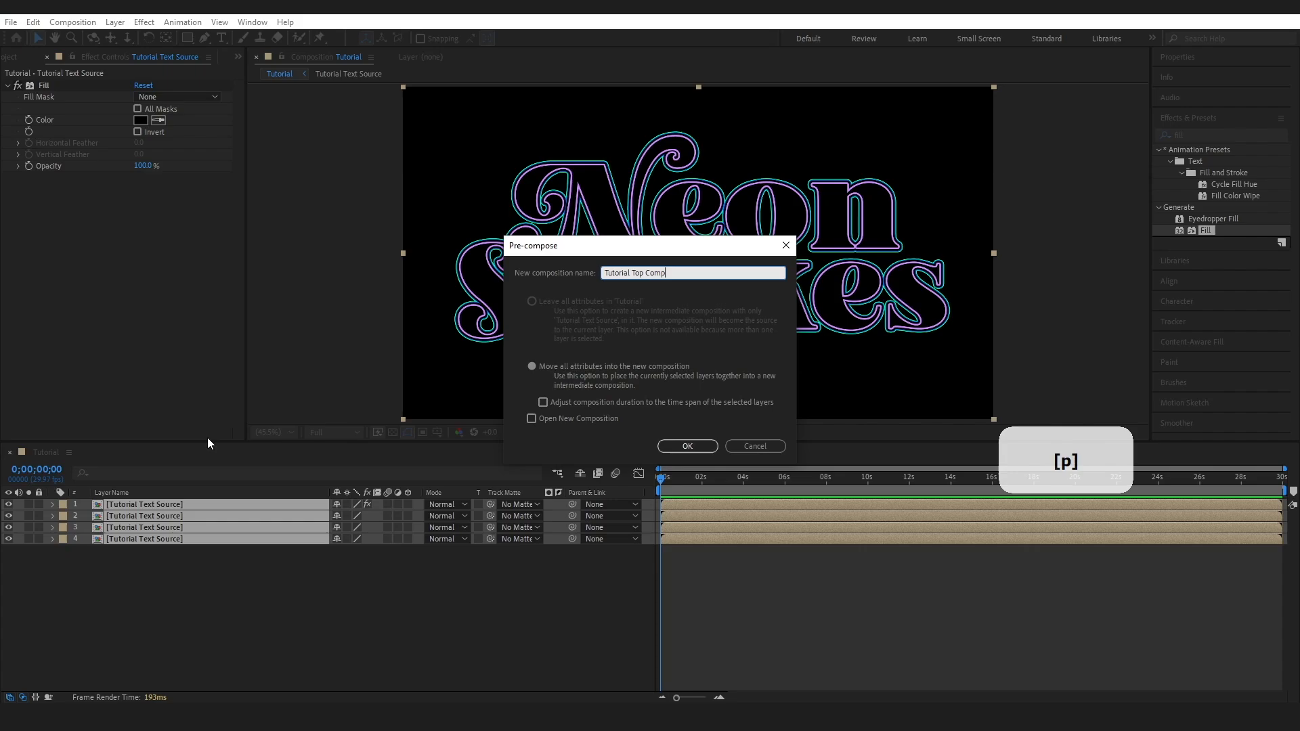
left_click(686, 446)
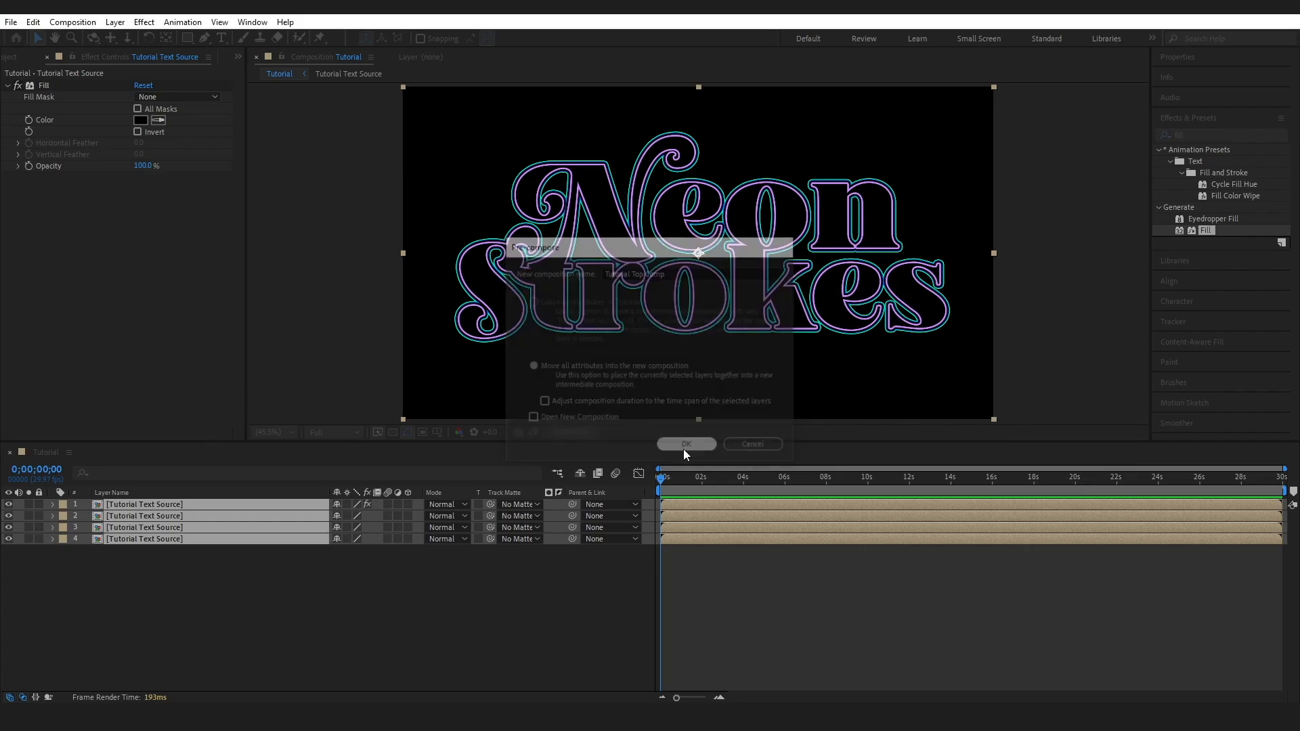
Step: Find the Glow effect and apply it to the Tutorial Top Comp layer
double_click(1222, 136)
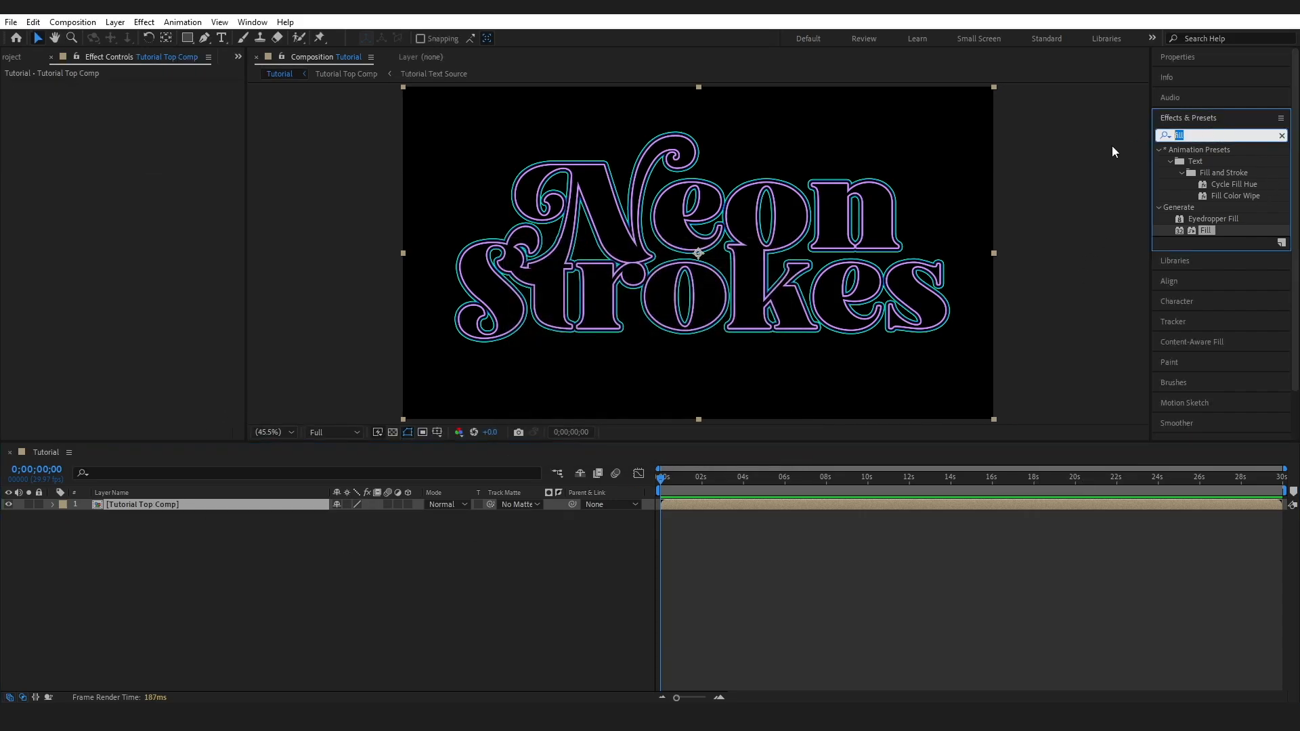
type("glow")
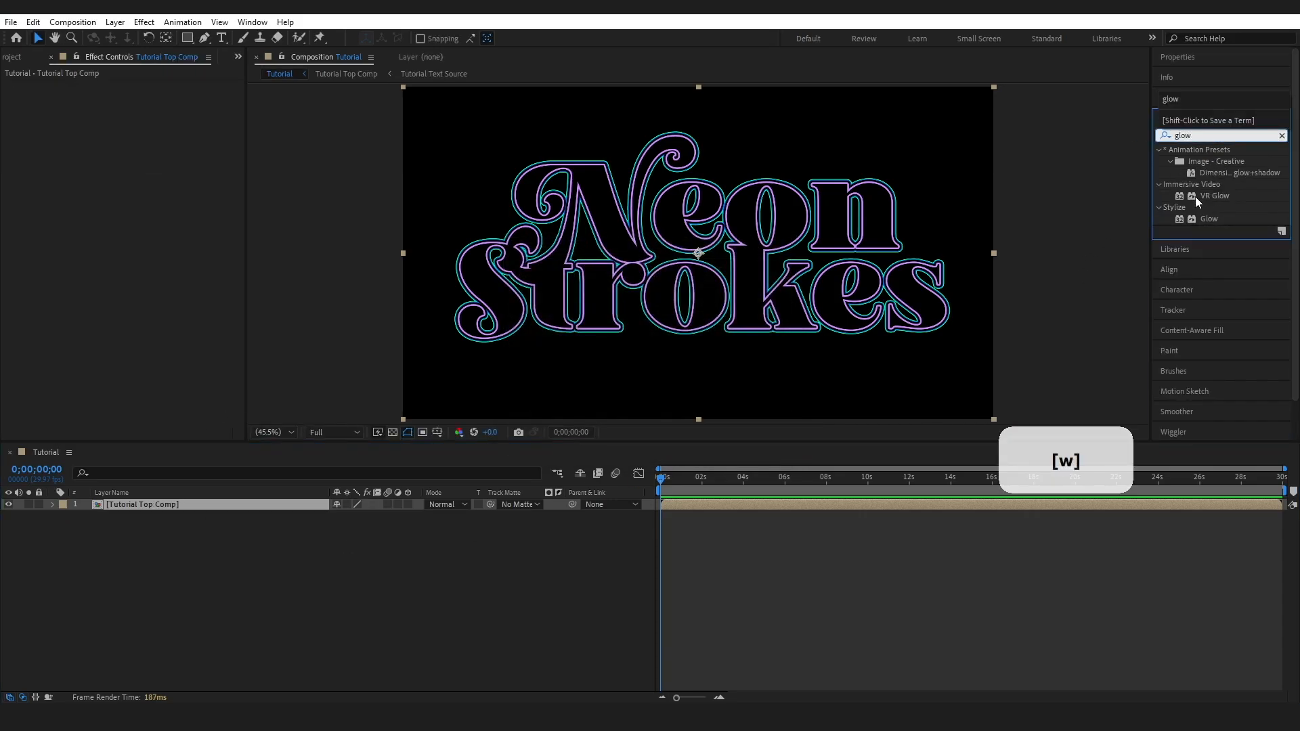
left_click_drag(1212, 217, 143, 506)
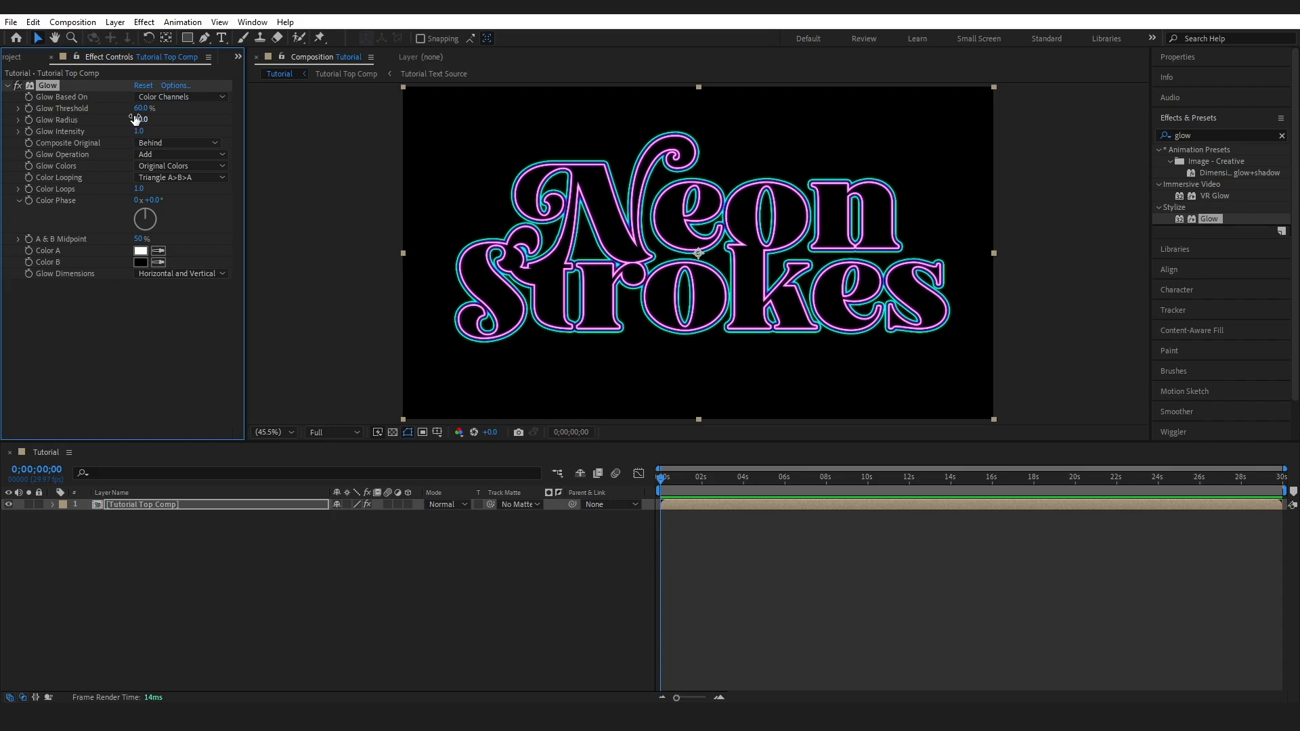
Step: Set the Glow effect's threshold to 91%, its radius to 15 and its intensity to 1.7
mouse_move(139, 108)
left_mouse_down()
mouse_move(153, 108)
mouse_move(133, 108)
left_mouse_up()
left_click_drag(161, 109, 144, 109)
left_click(142, 108)
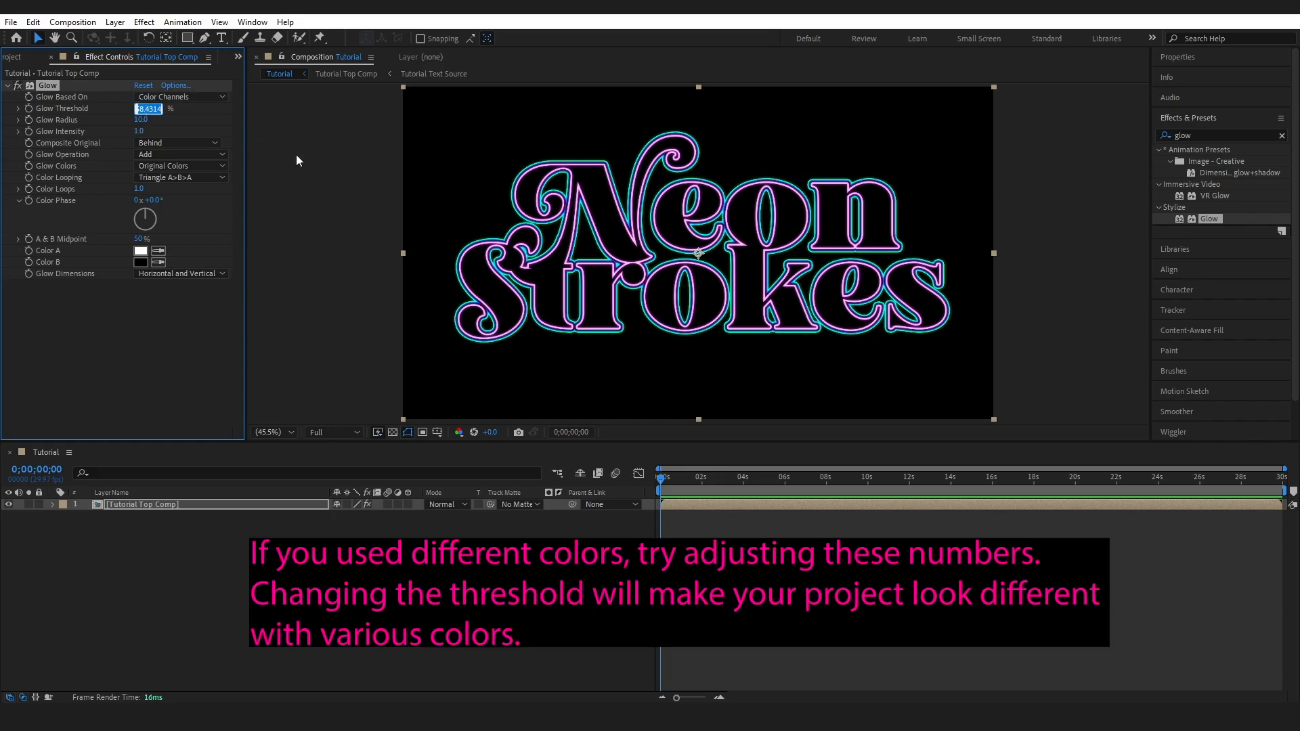
type("91")
key("Tab")
type("15")
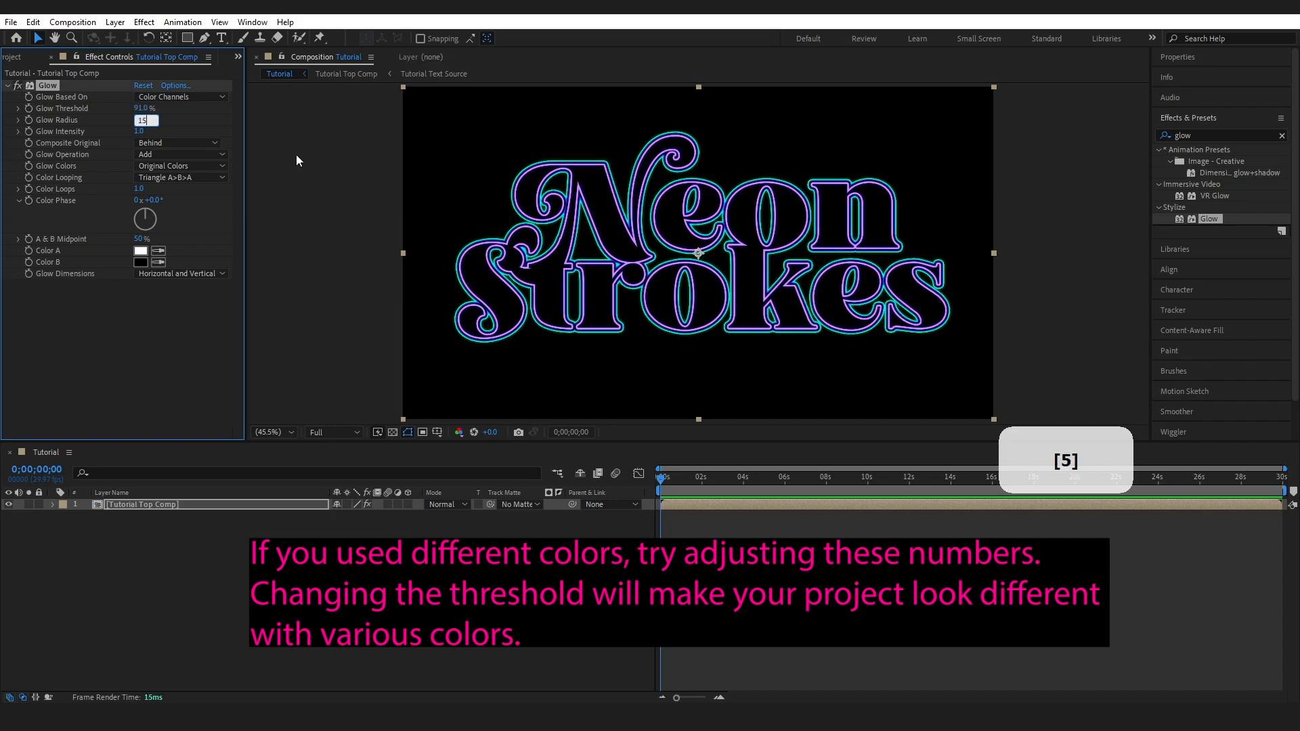
key("Tab")
type("1.7")
left_click(148, 357)
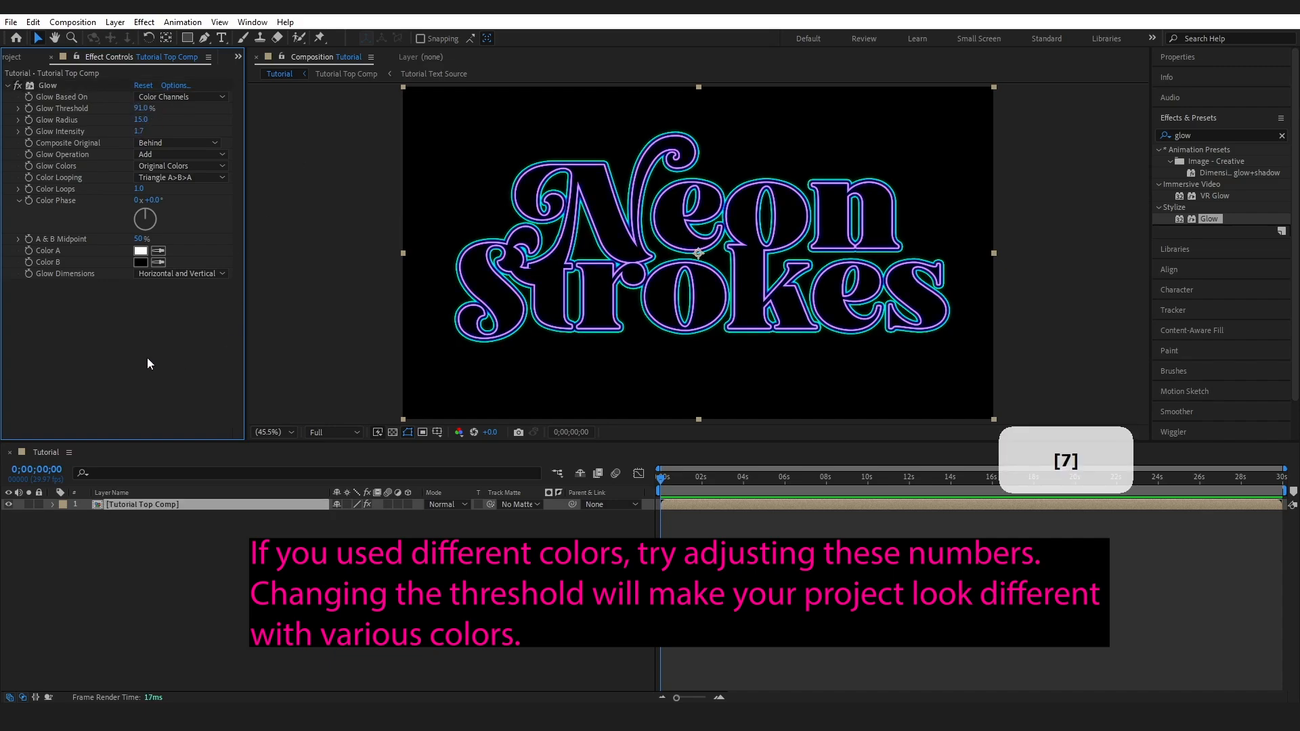
Step: Duplicate the Glow effect and set the copy's threshold to 70%, radius to 42 and intensity to 2.2
left_click(54, 85)
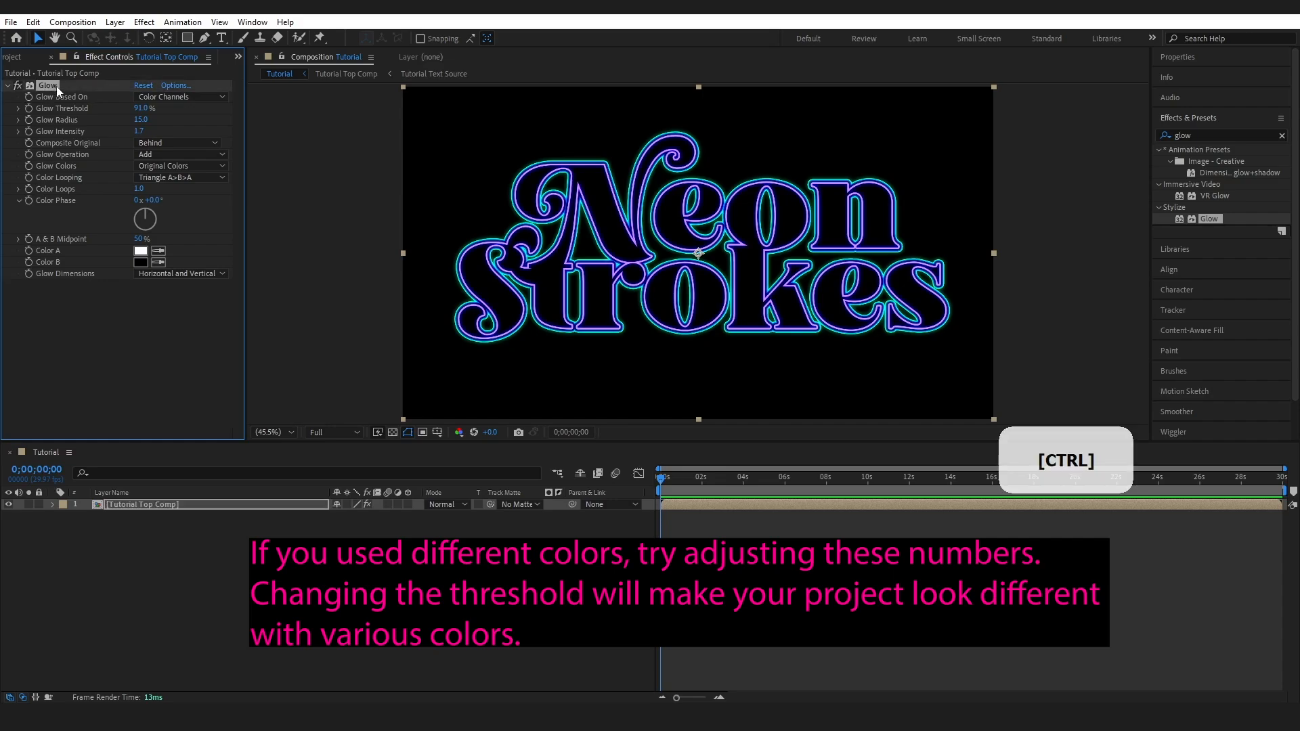
key("ctrl+d")
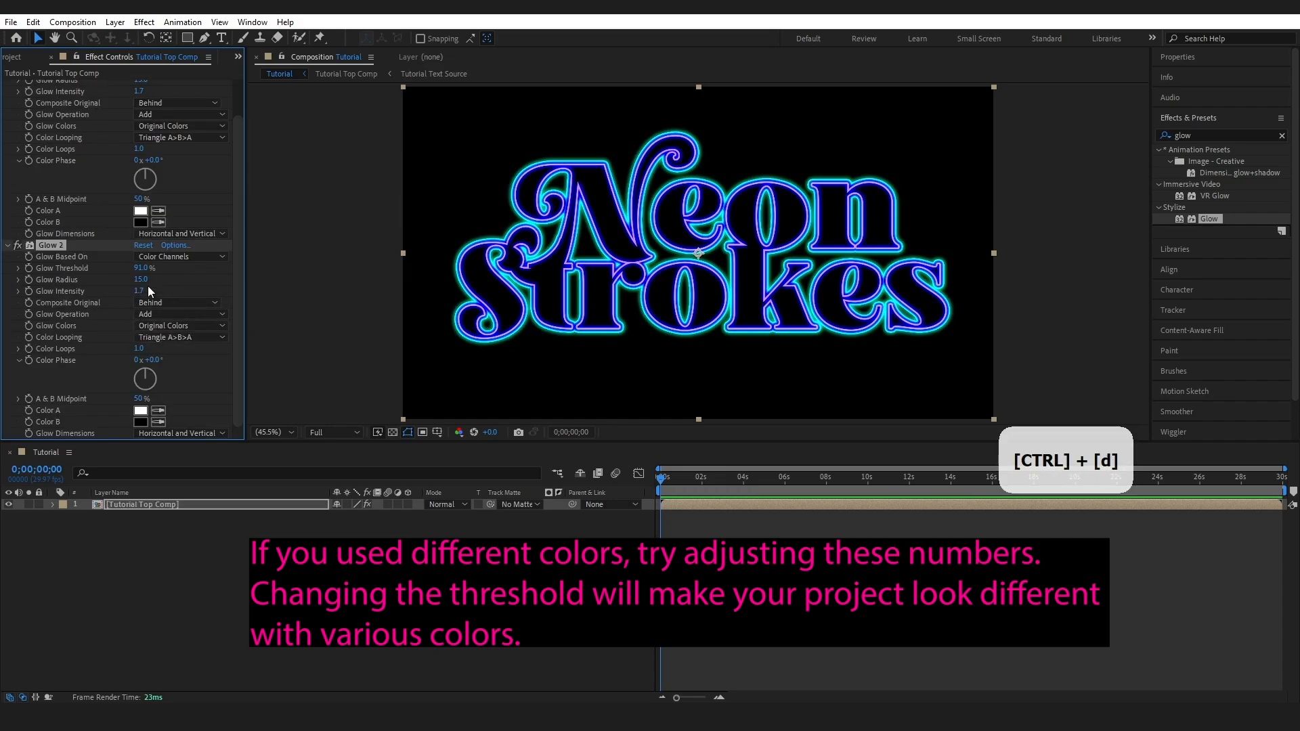
left_click(140, 269)
type("70")
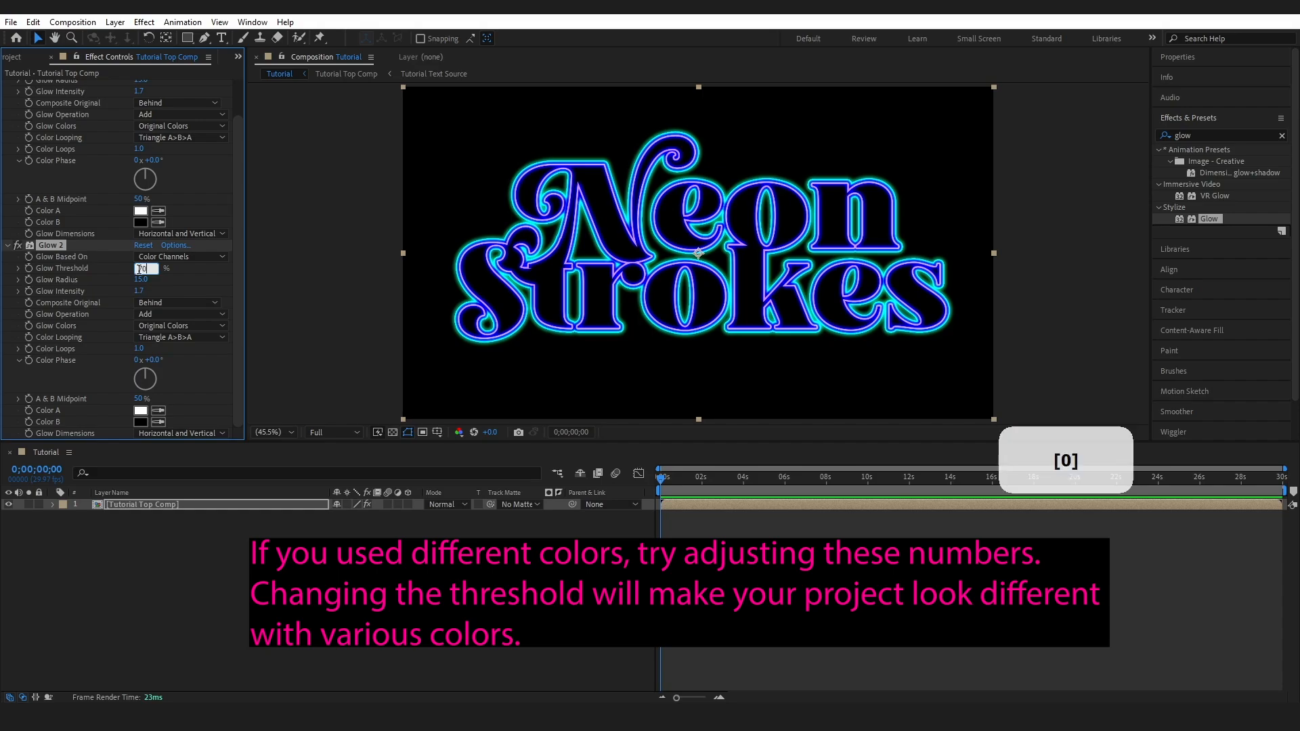
key("Tab")
type("2")
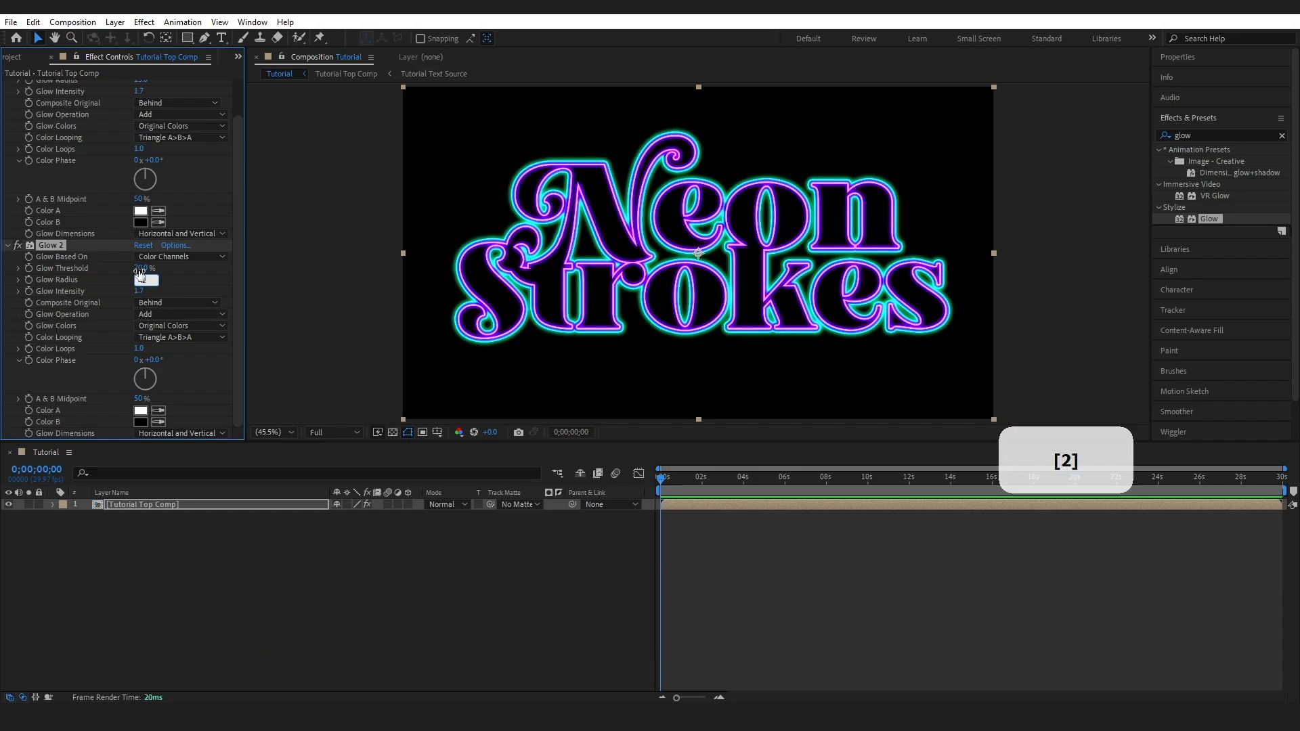
key("Tab")
type("2.2")
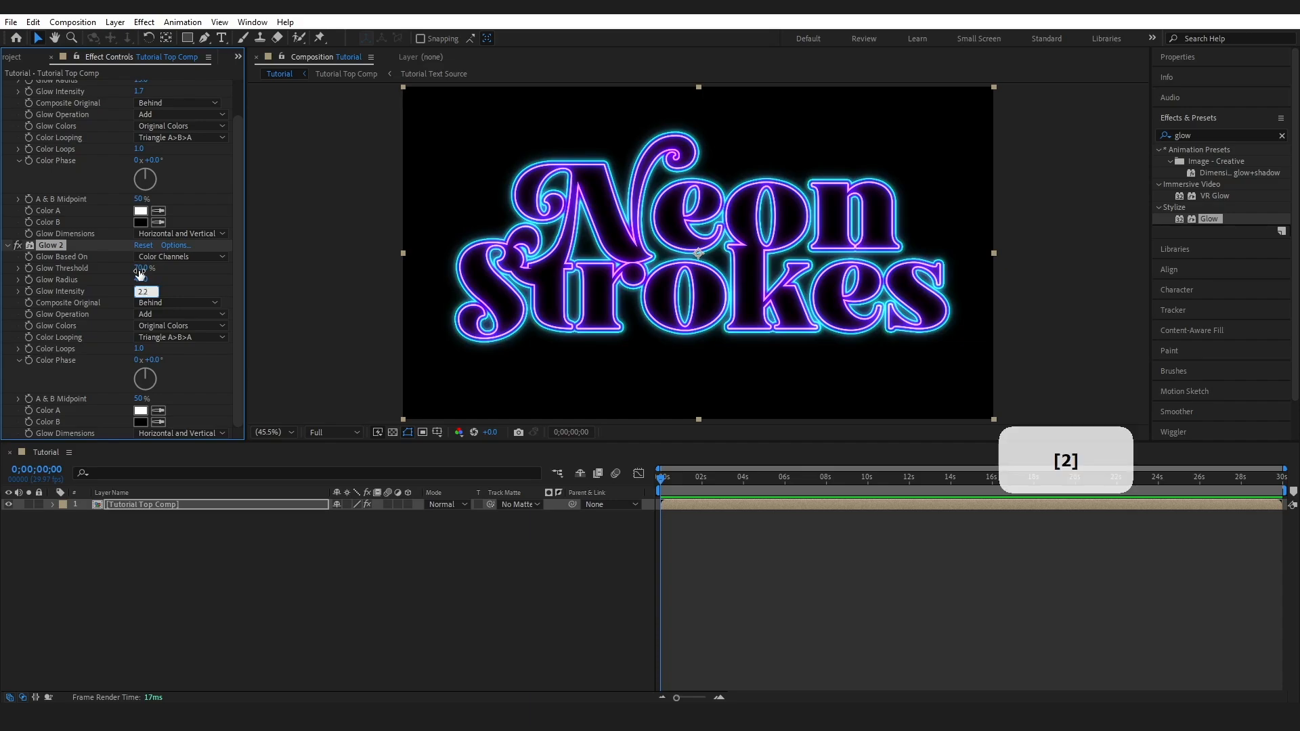
Step: Duplicate the Glow 2 effect and set the copy's threshold to 100%, radius to 129 and intensity to 1.2
left_click(46, 247)
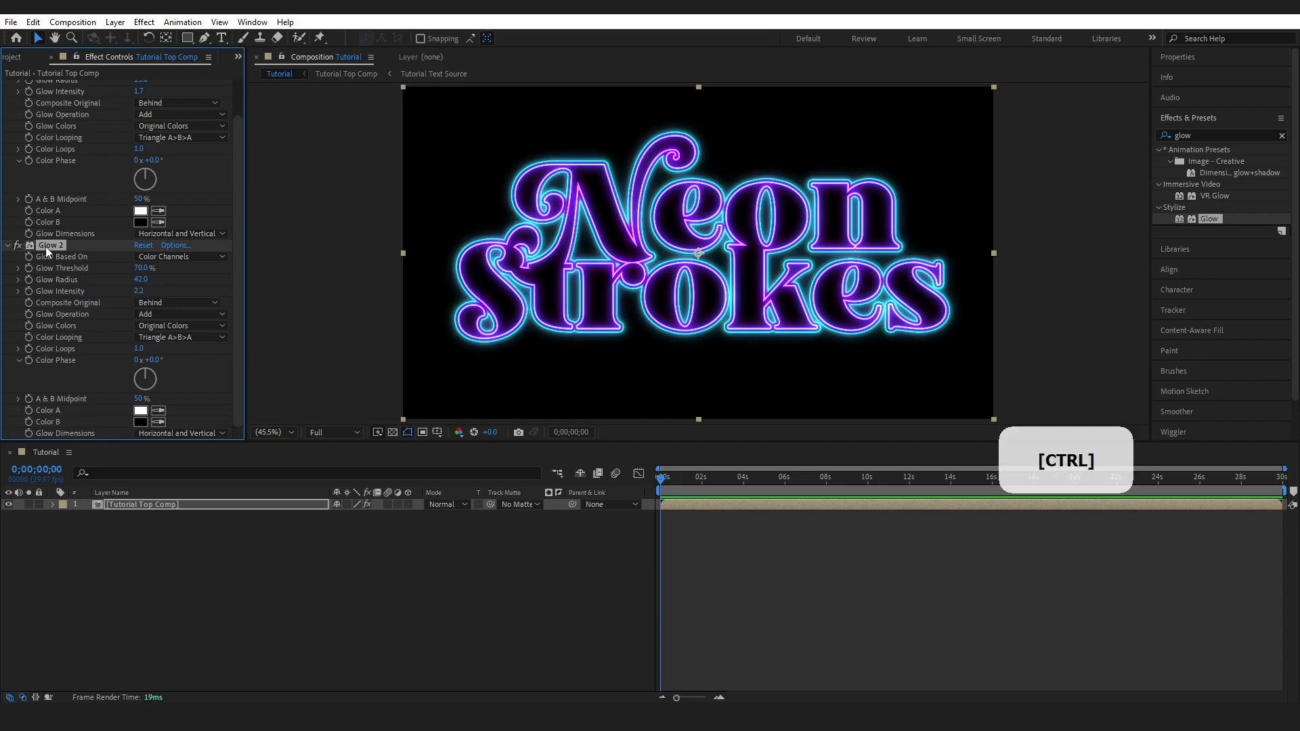
key("ctrl+d")
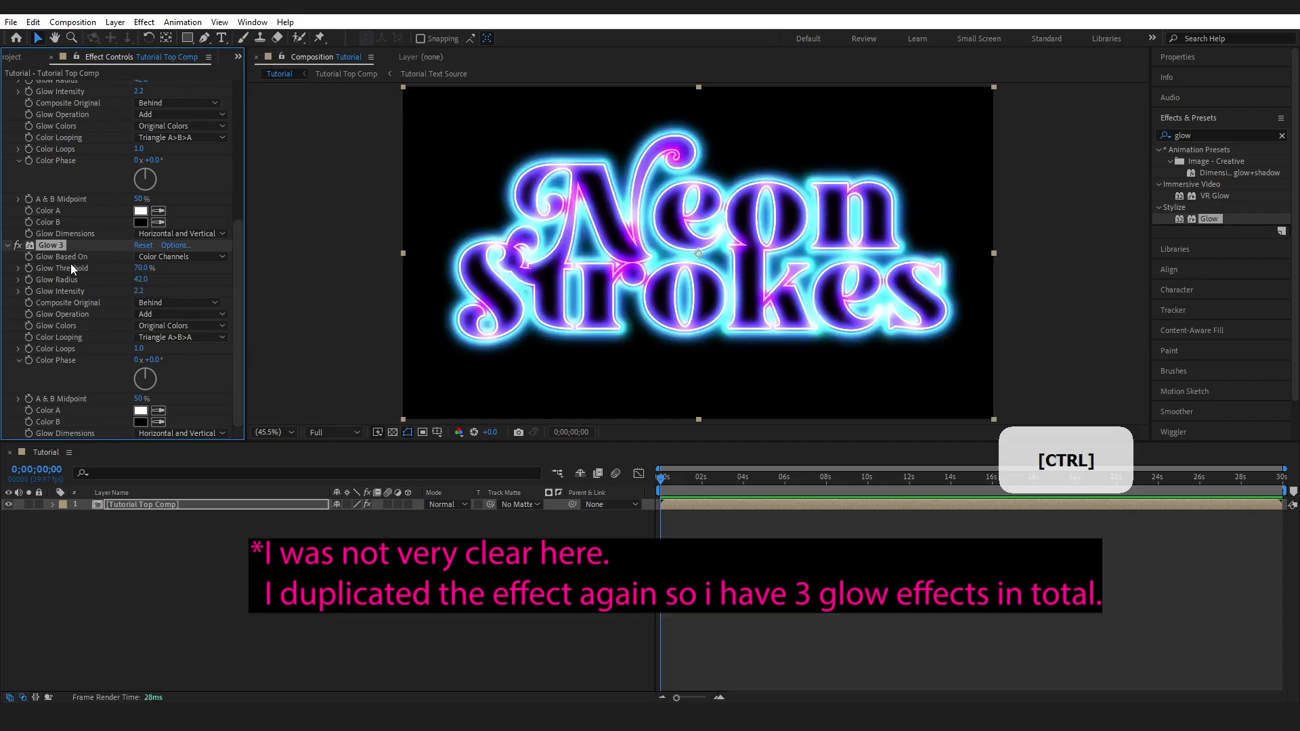
left_click(141, 268)
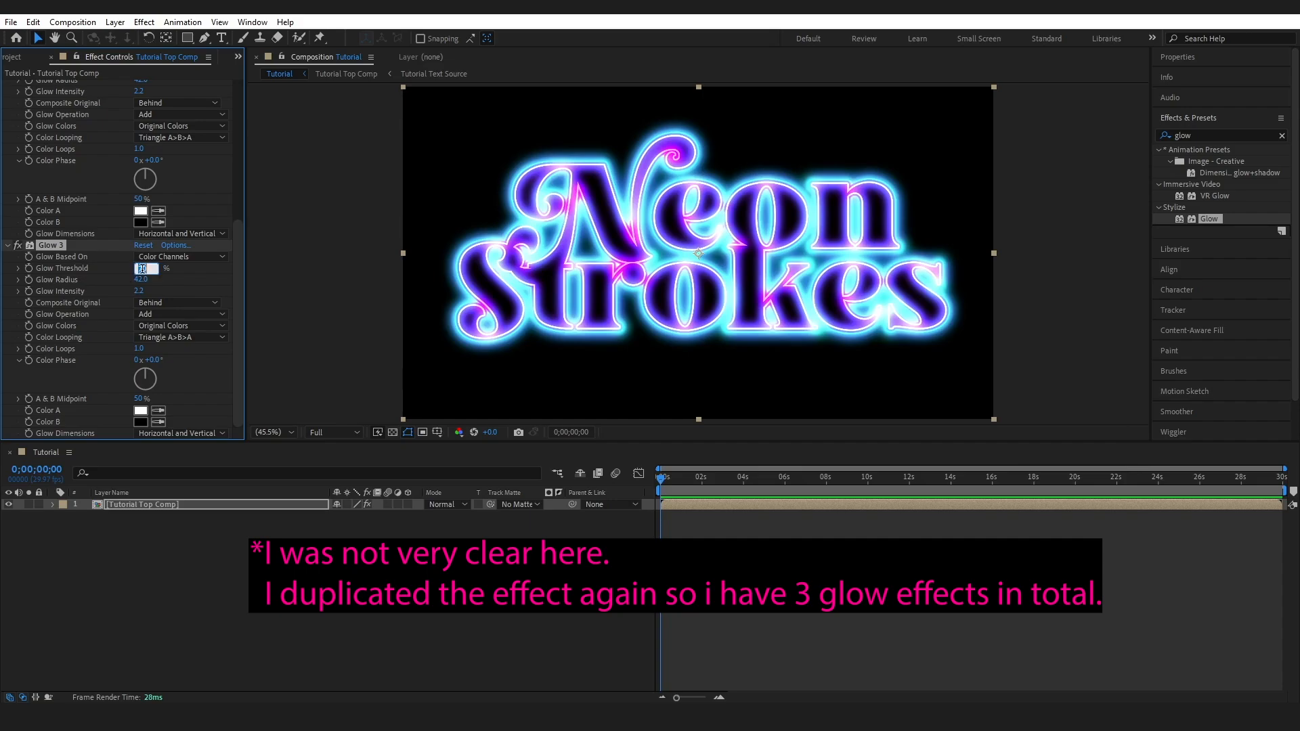
type("100")
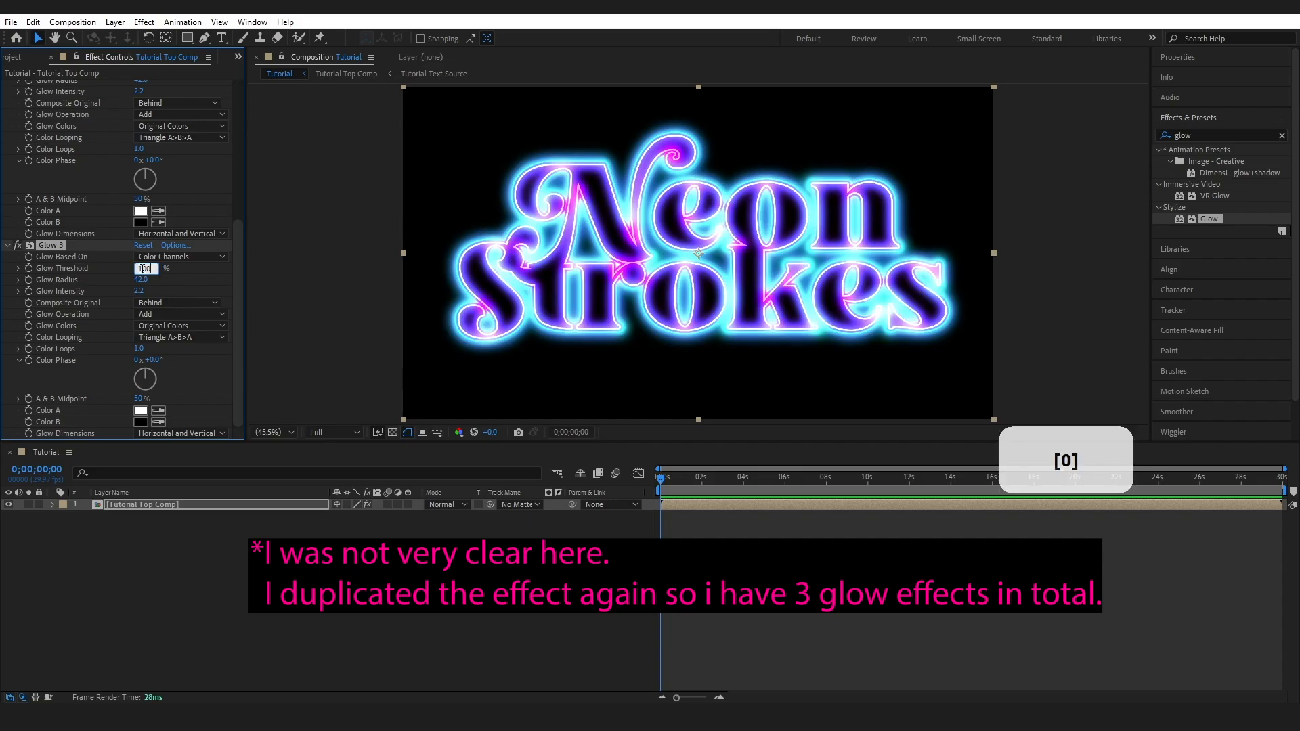
left_click(141, 280)
type("29")
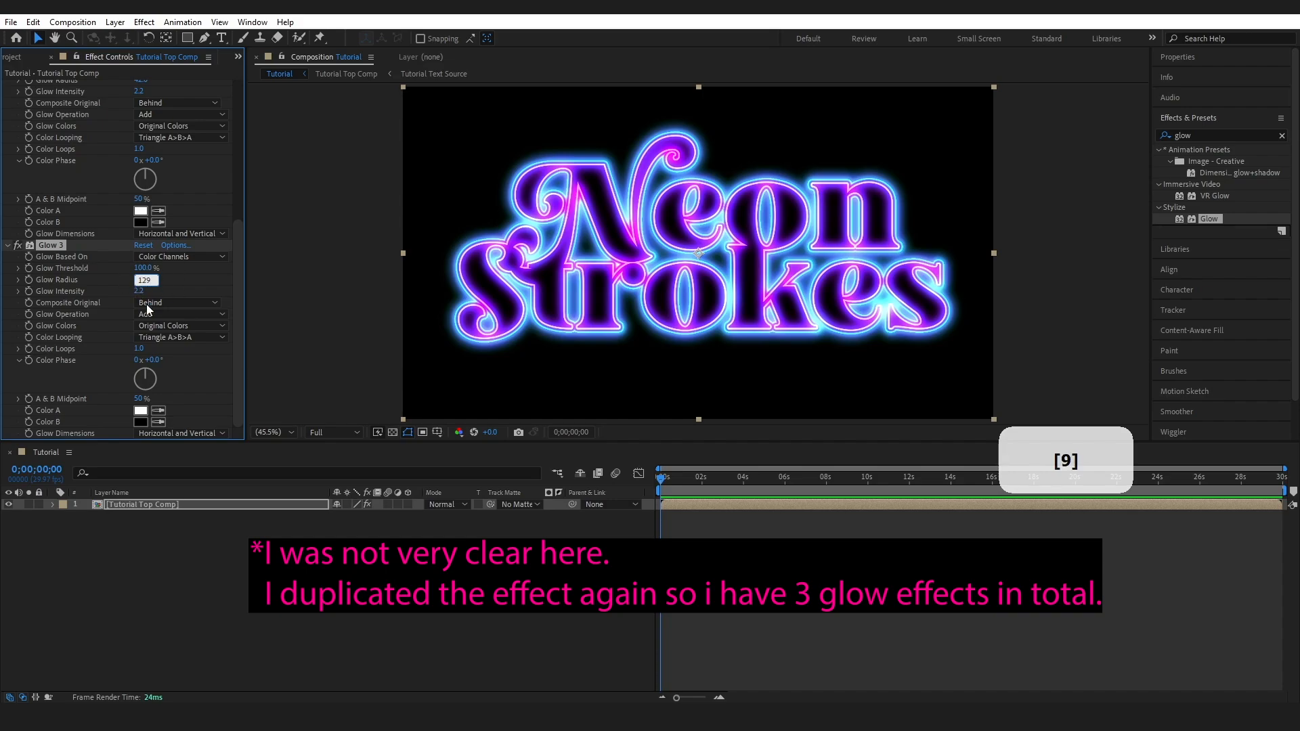
left_click(143, 291)
type("2")
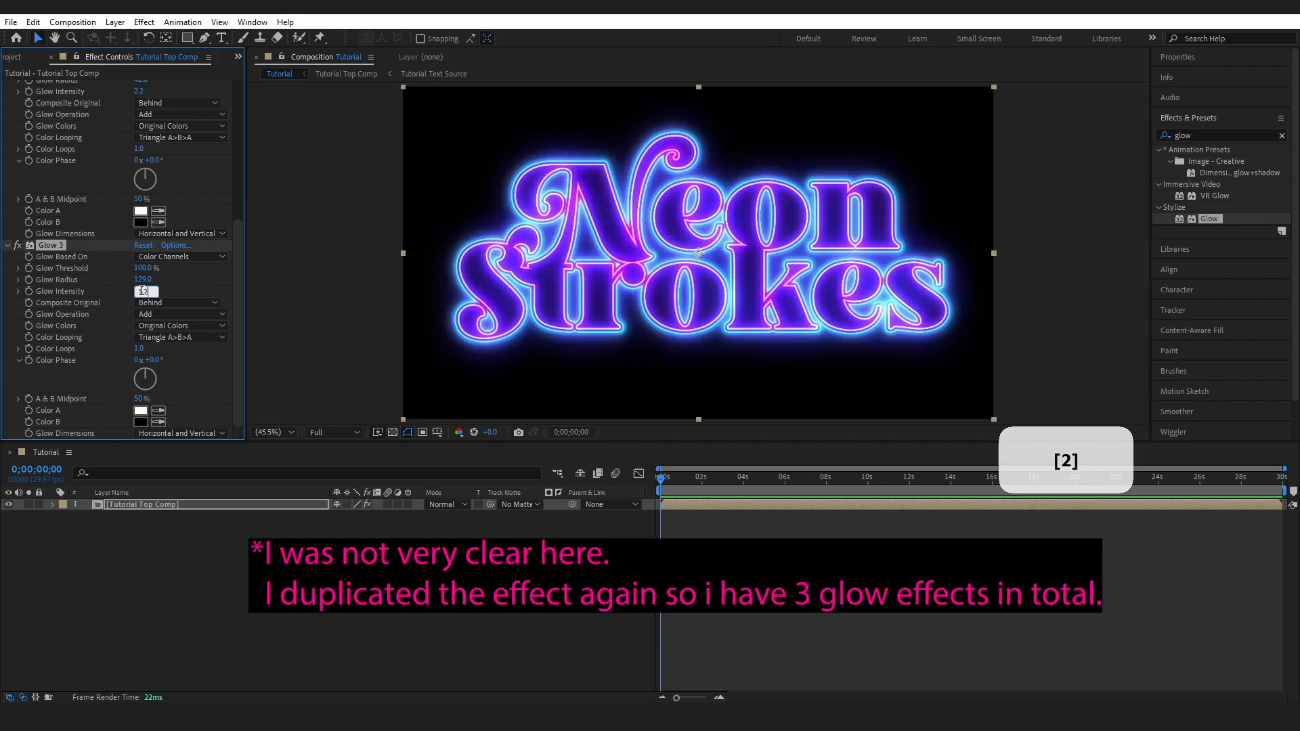
left_click(104, 284)
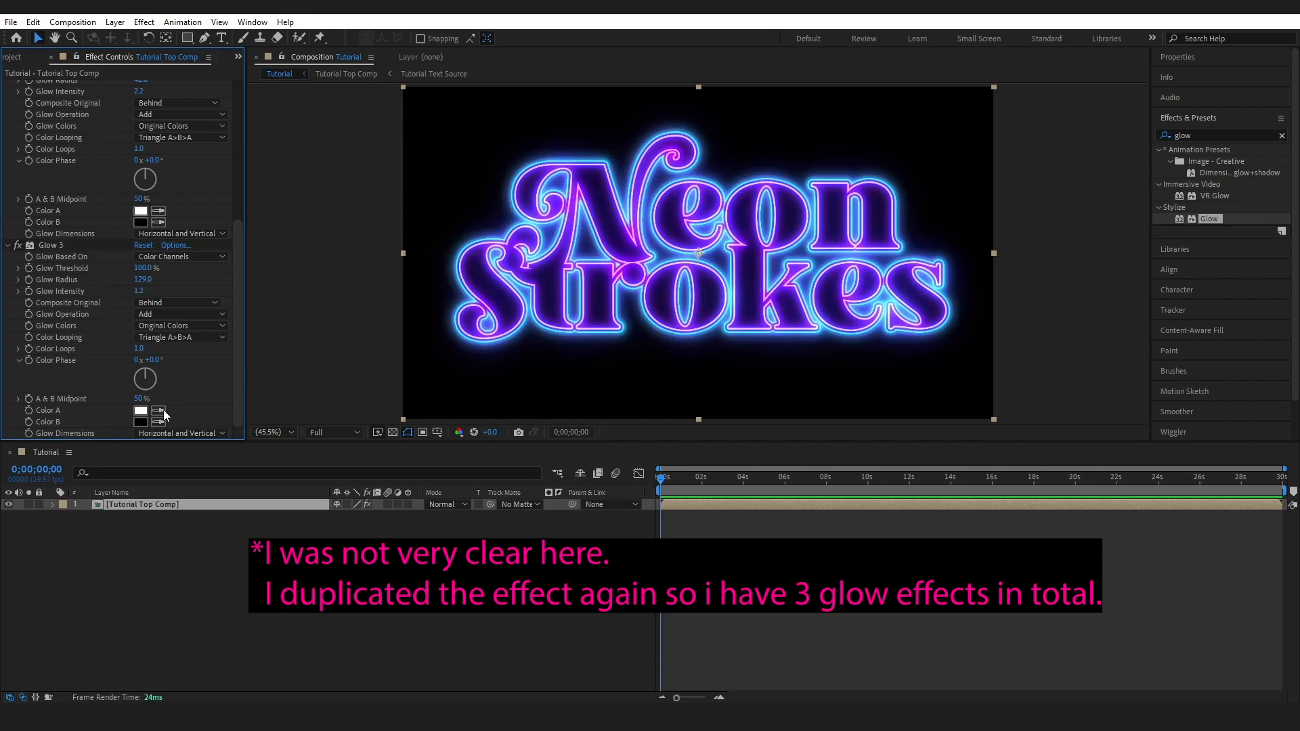
Step: Keyframe the first Glow effect's intensity at the start of the timeline and set it to 1.1 at 0;00;01;02
left_click(51, 504)
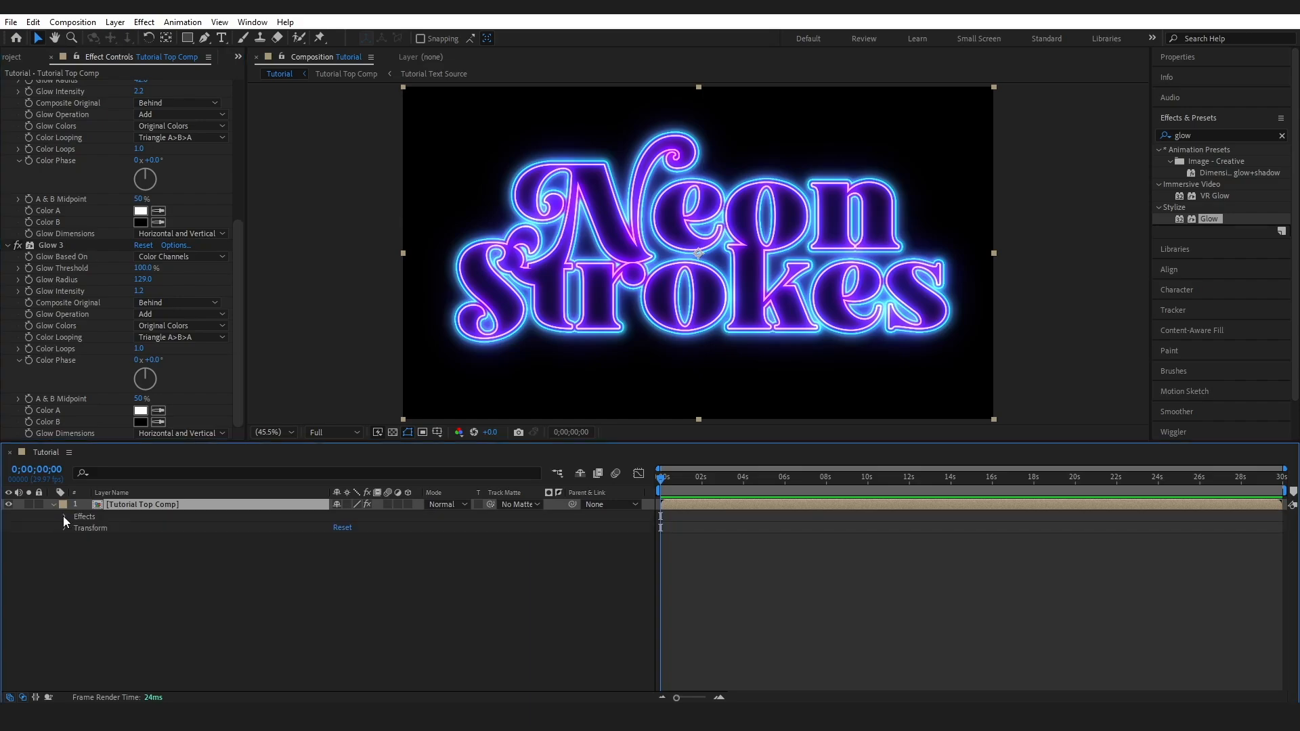
left_click(65, 517)
left_click(75, 528)
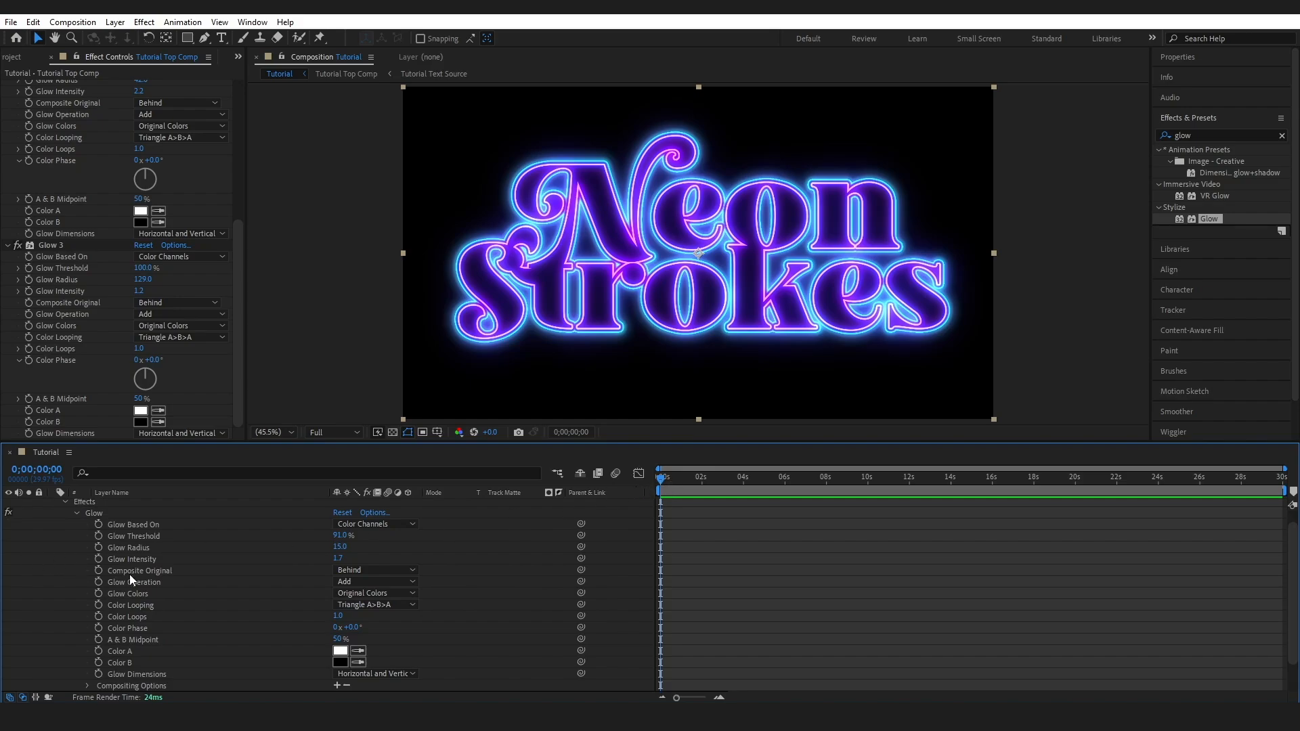
scroll(348, 530, "up", 1)
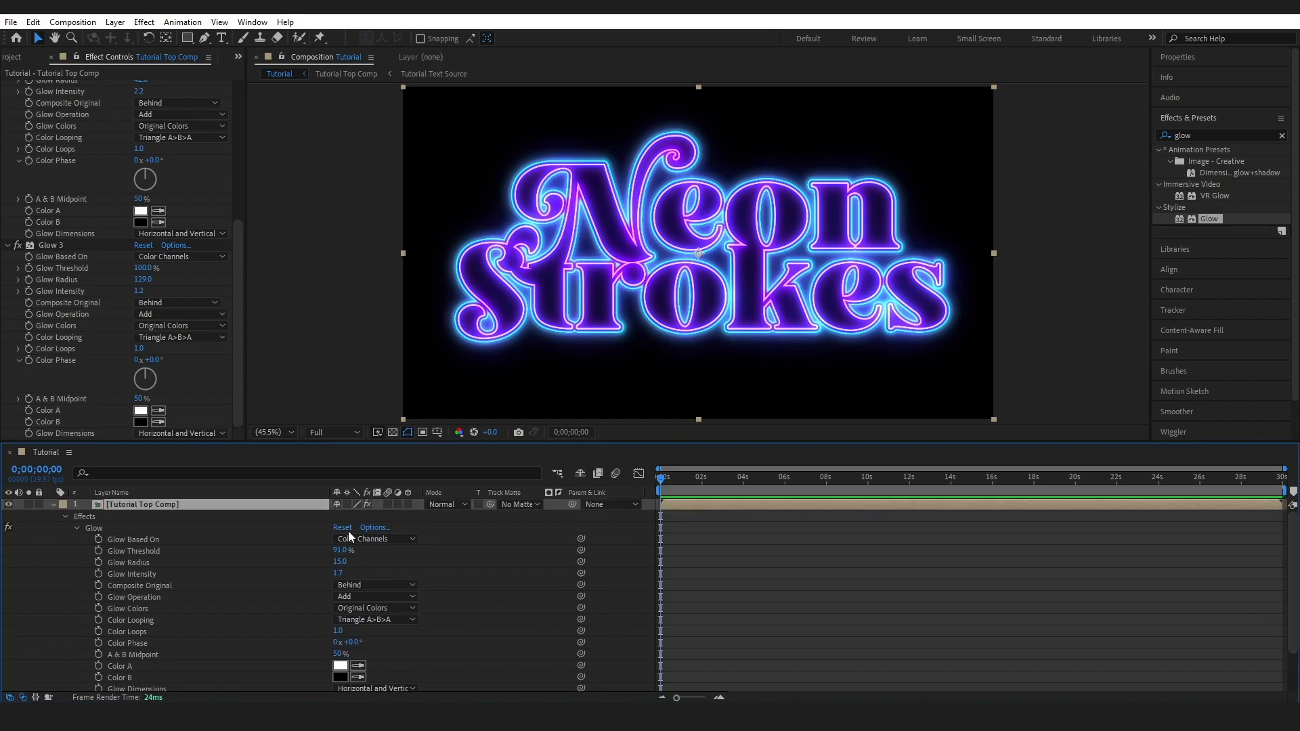
left_click(98, 574)
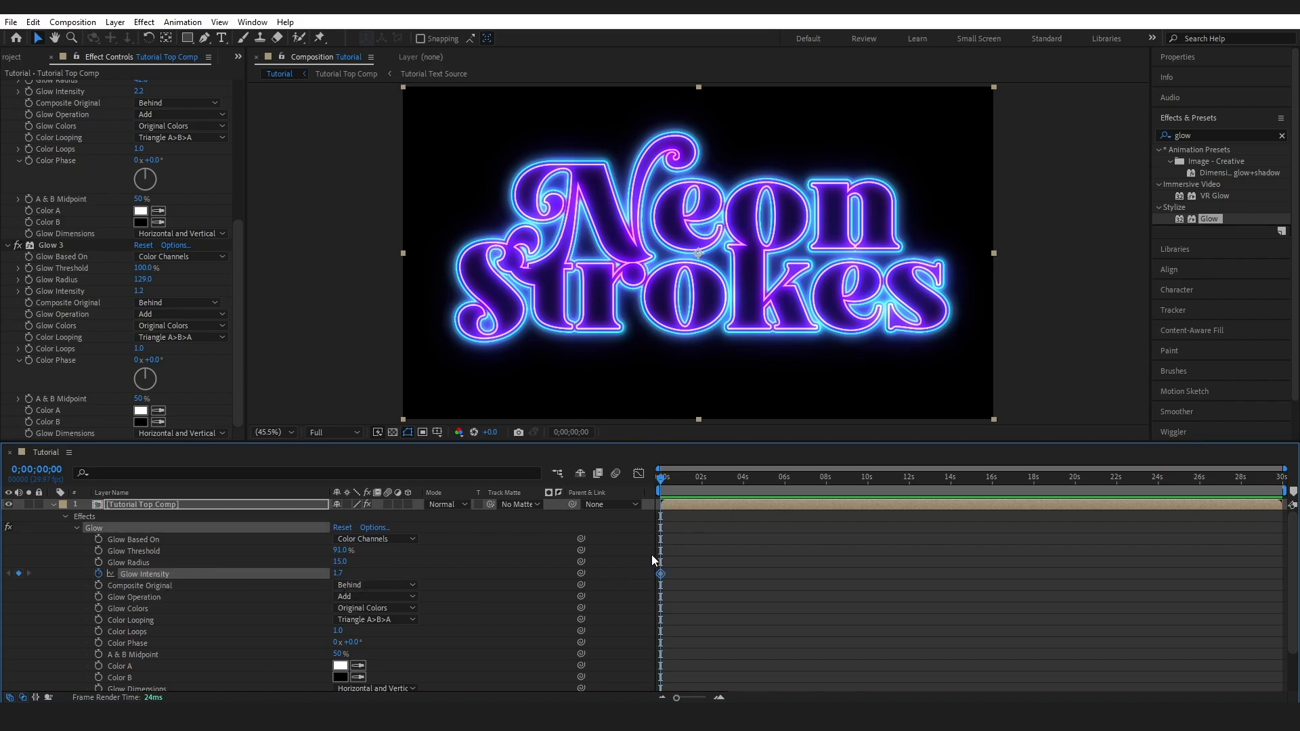
left_click_drag(679, 480, 682, 481)
left_click(342, 574)
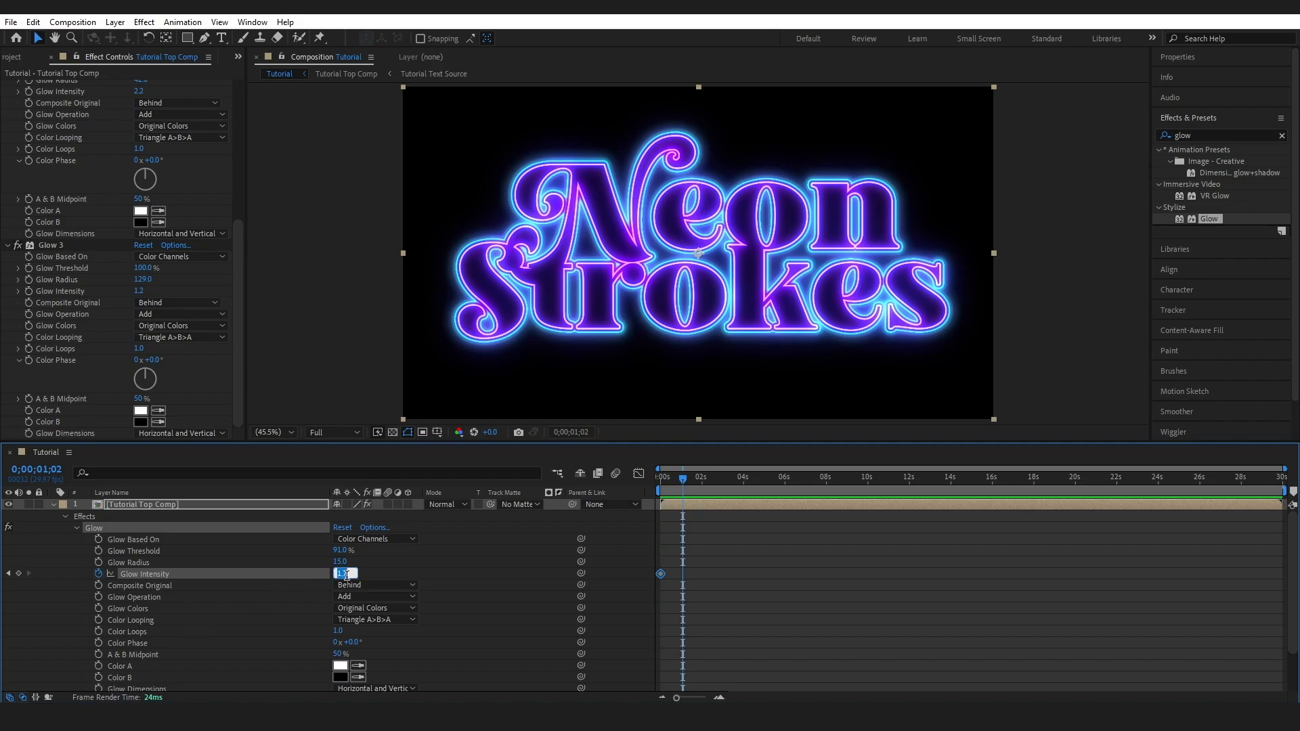
type("1.")
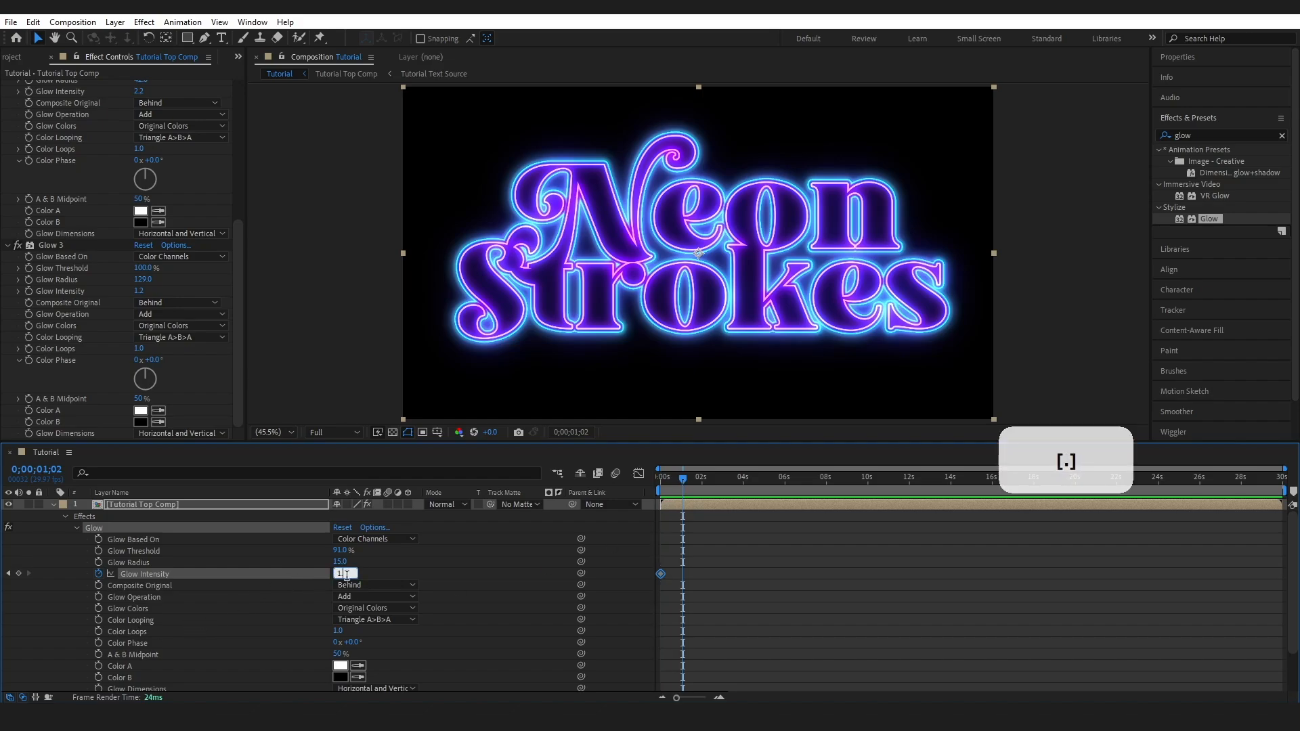
type("1")
left_click(476, 567)
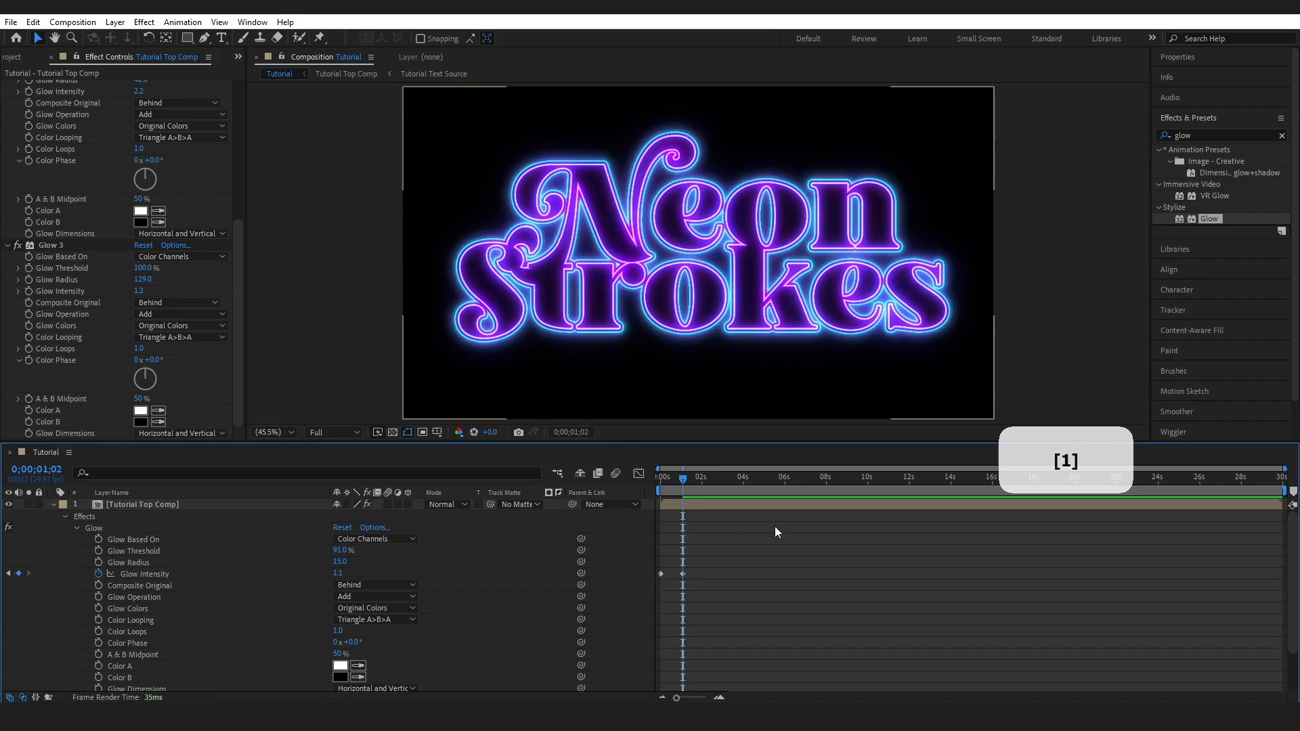
Step: Copy the first Glow effect's starting intensity keyframe to 0;00;02;01
left_click(703, 480)
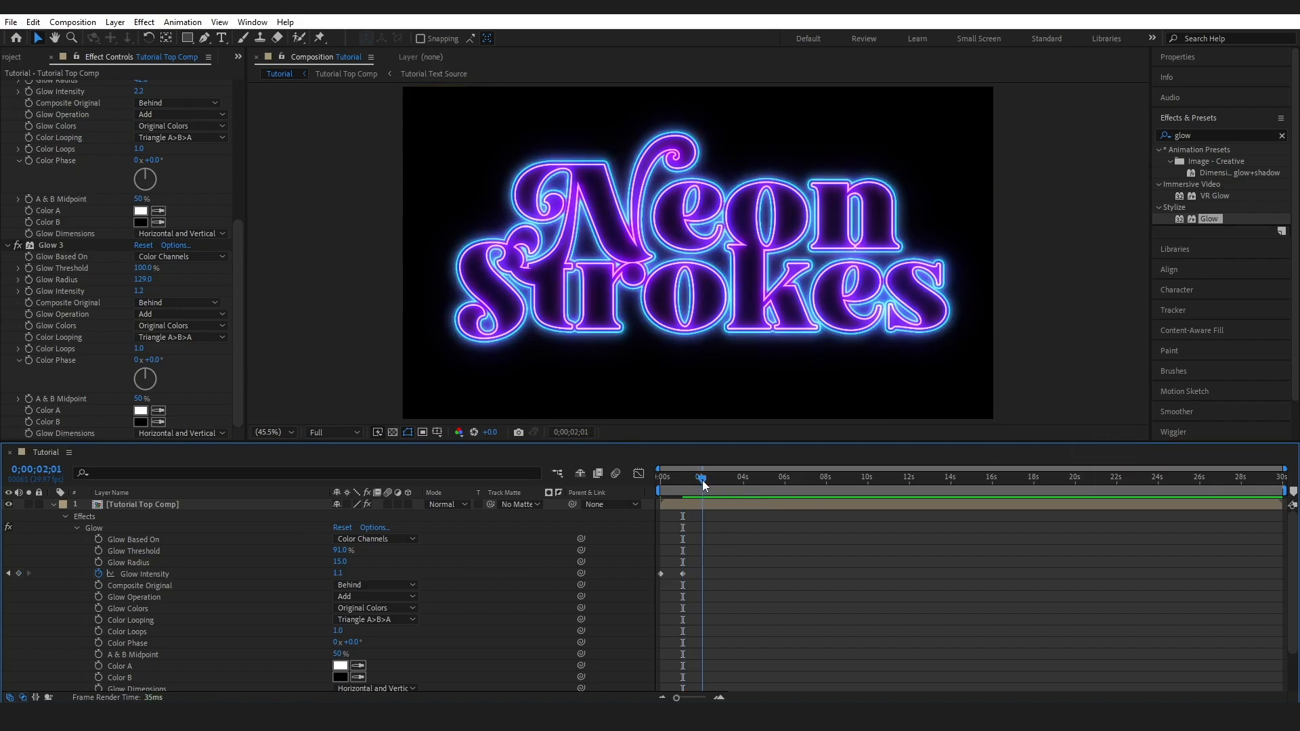
left_click(661, 575)
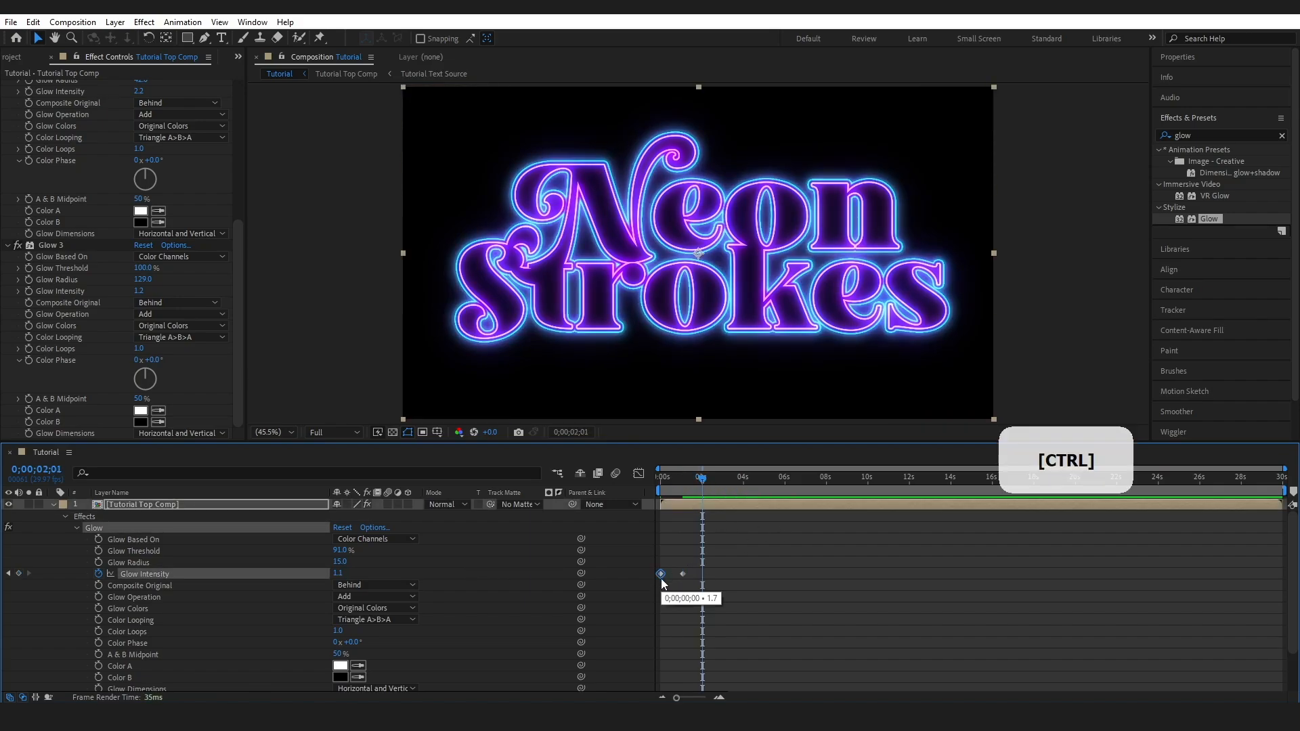
key("ctrl+v")
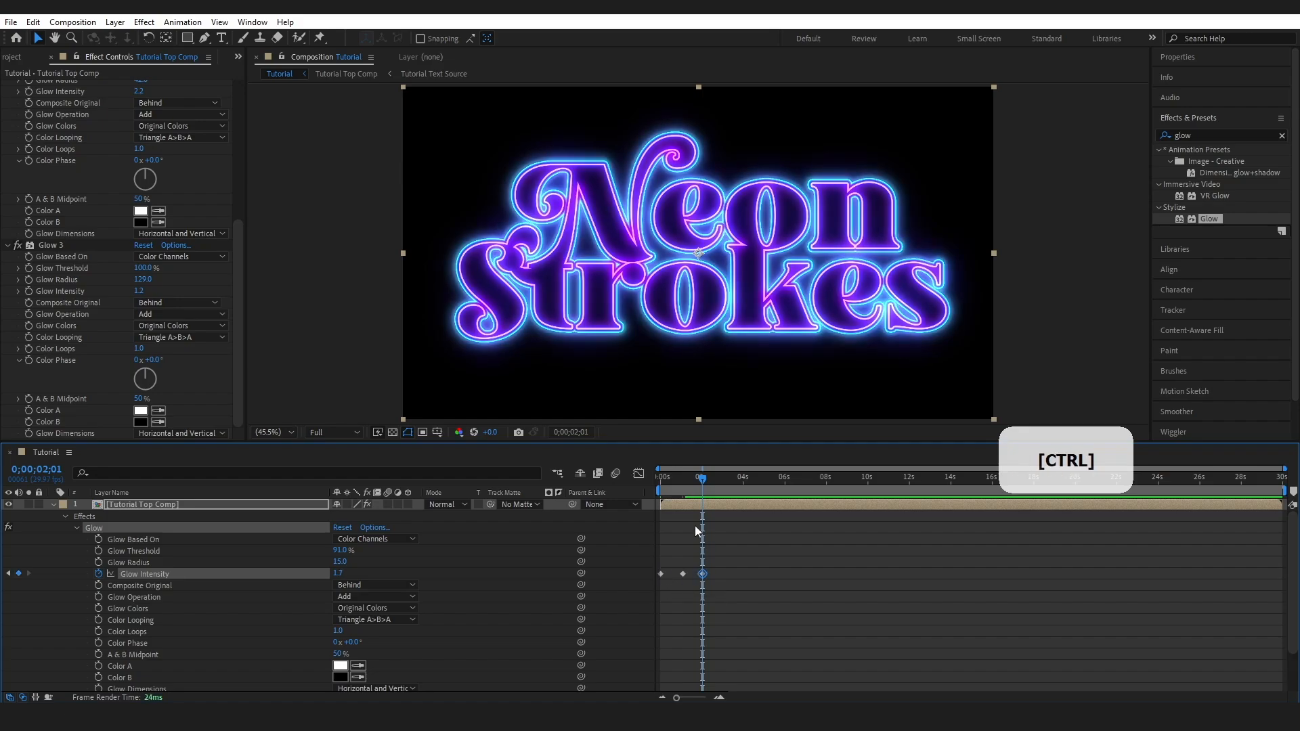
Step: Add a loopOut() expression to the first Glow effect's intensity and preview the animation from the start
left_click_drag(703, 478, 646, 489)
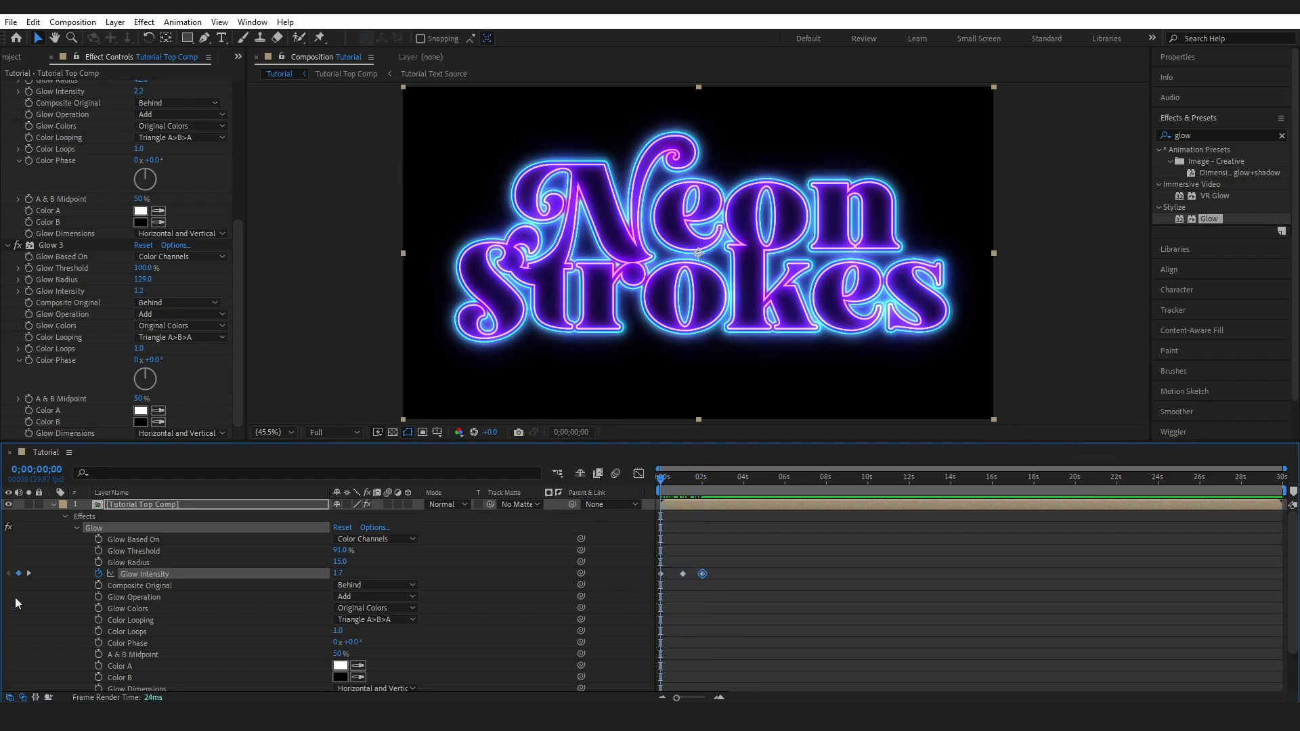
key("alt")
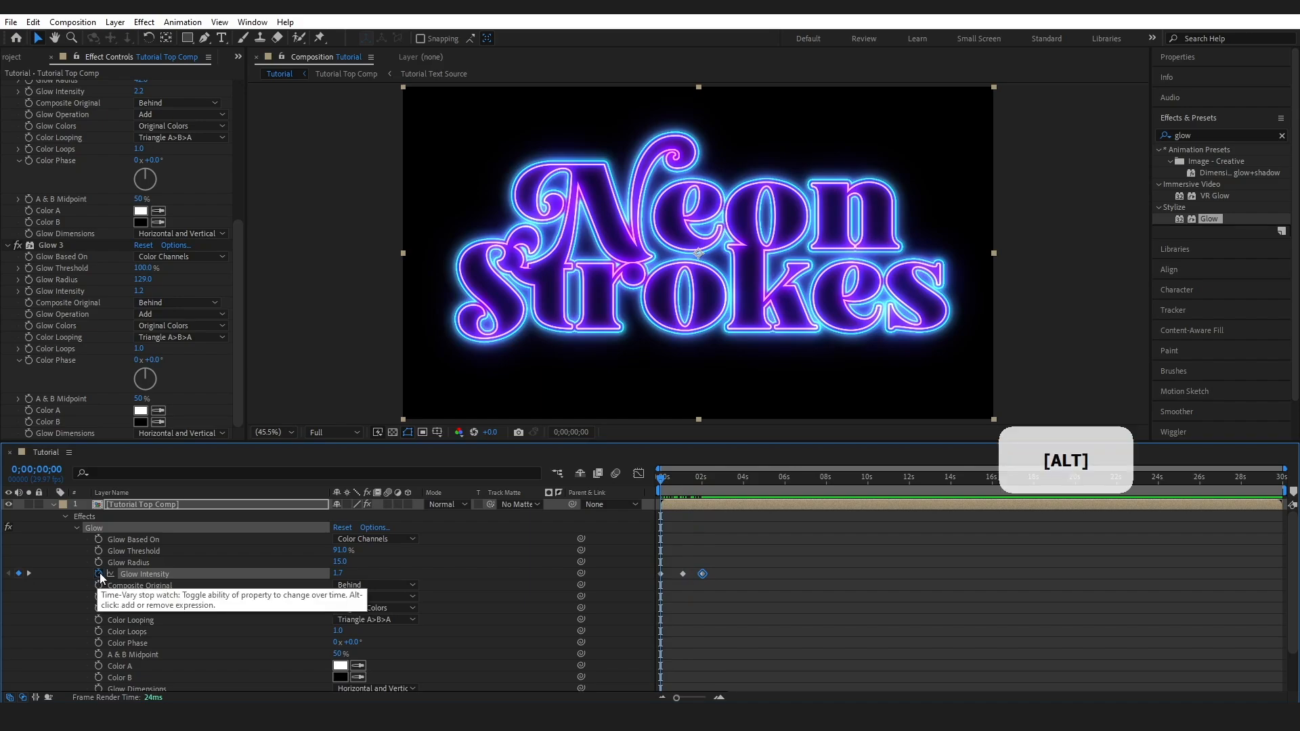
left_click(99, 573, "alt")
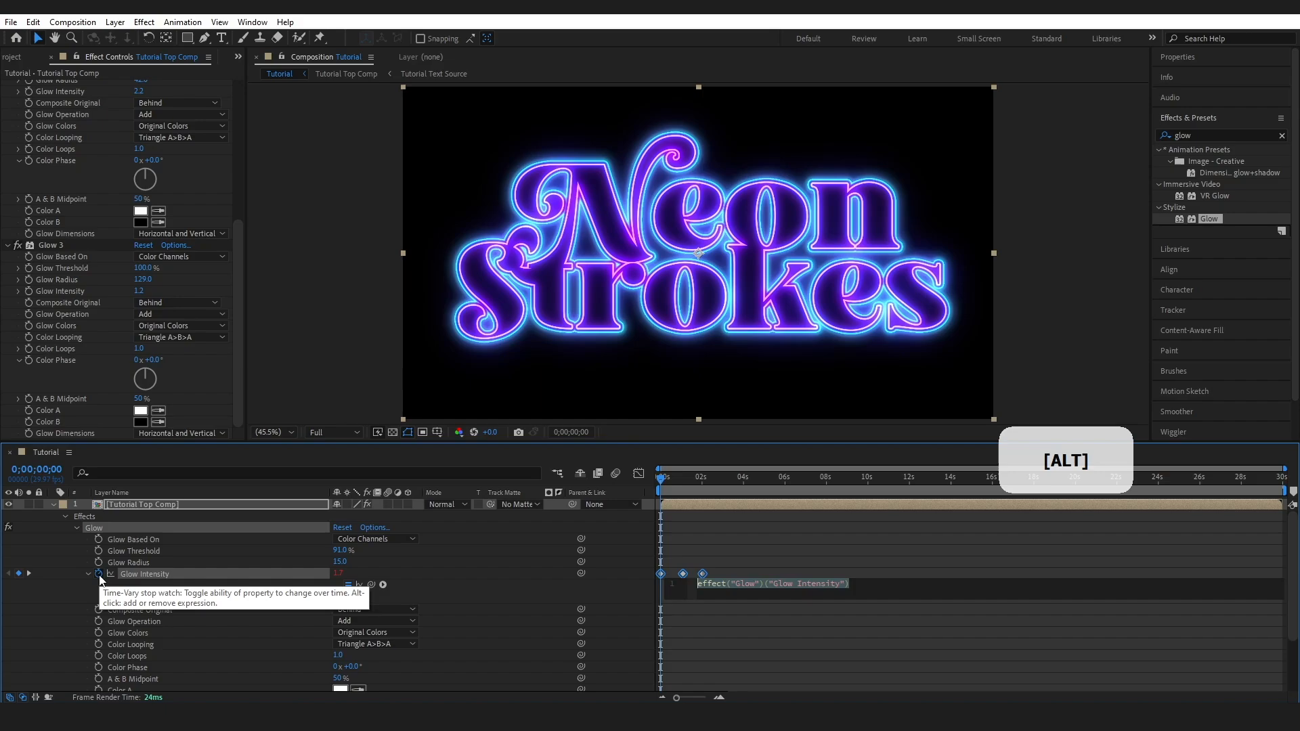
type("loopOut")
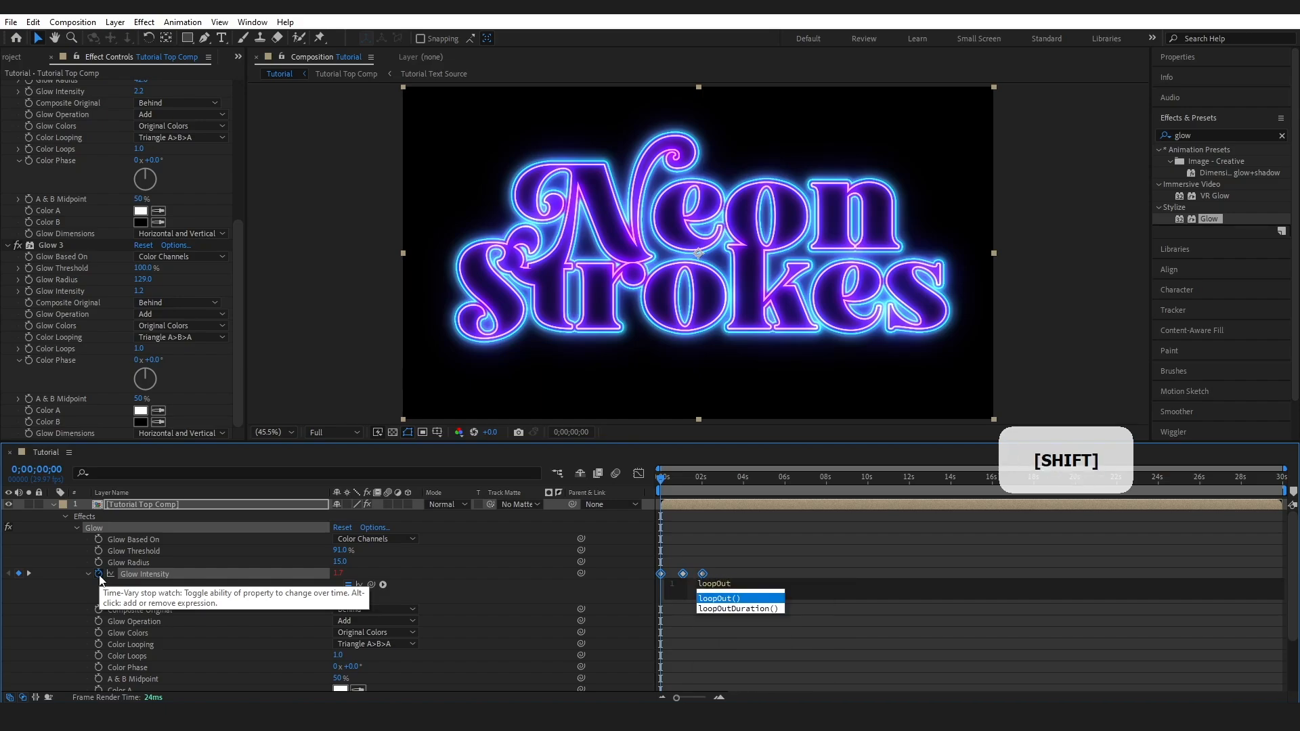
type("(")
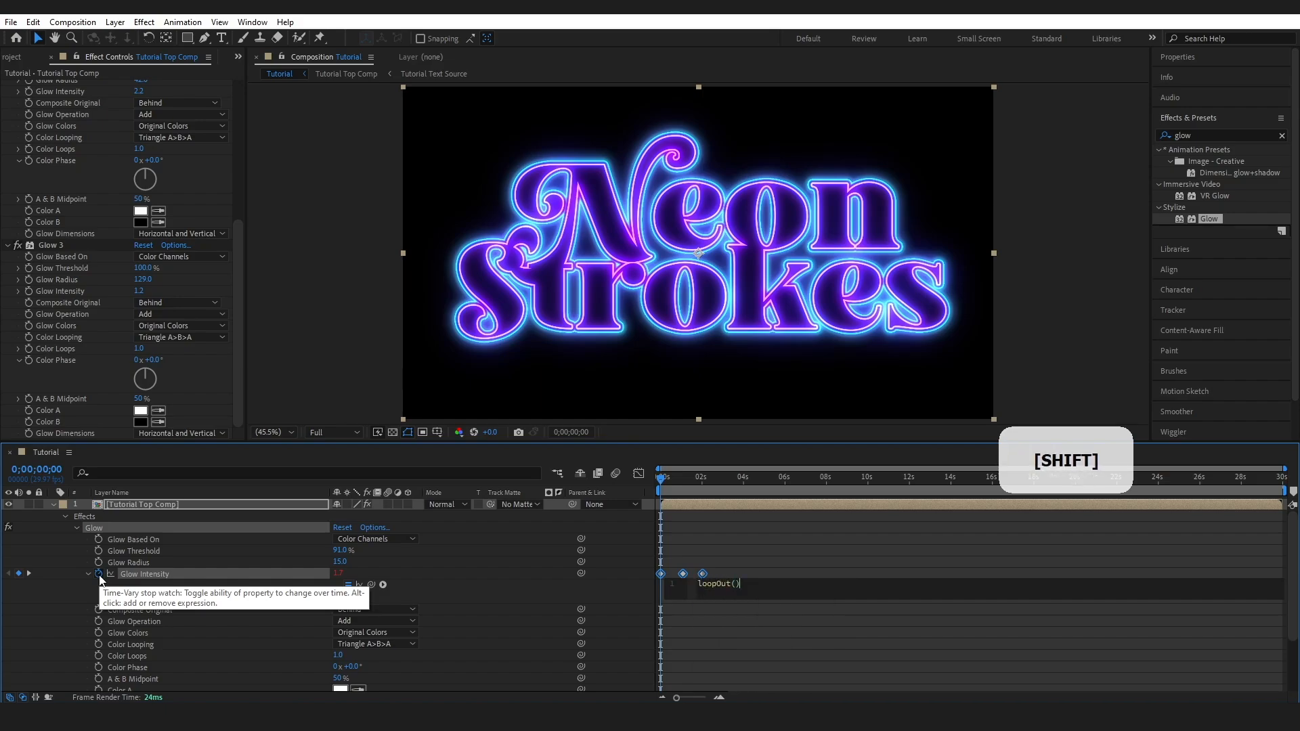
left_click(774, 567)
key("space")
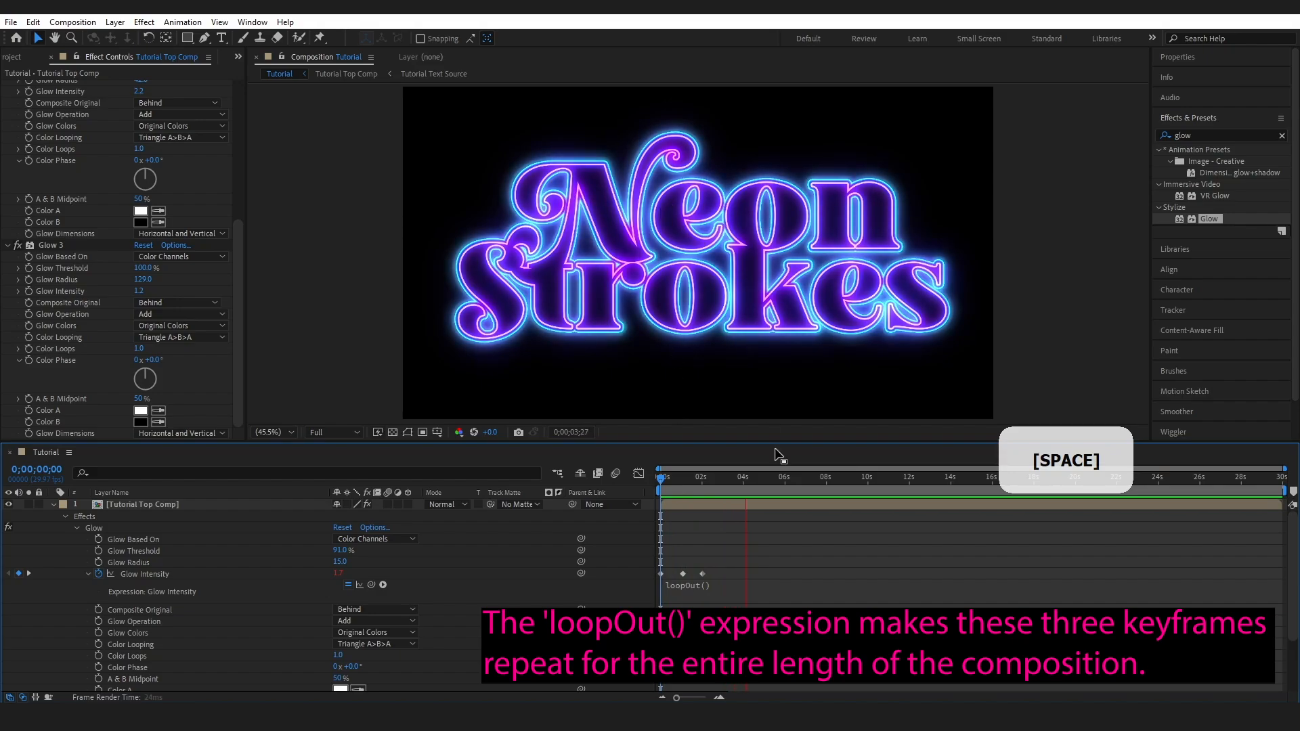
key("space")
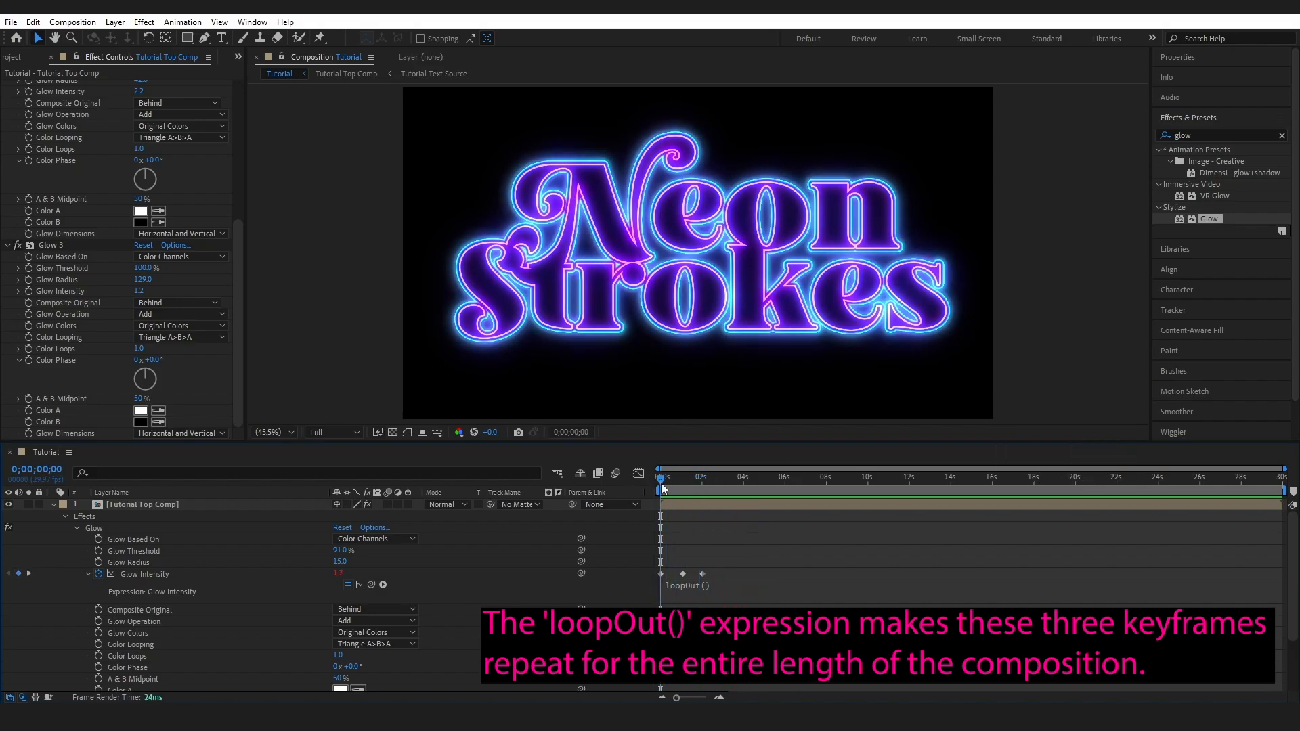
Step: Keyframe Glow 3's intensity at the start of the timeline and set it to 2.6 at 0;00;01;02
left_click(76, 528)
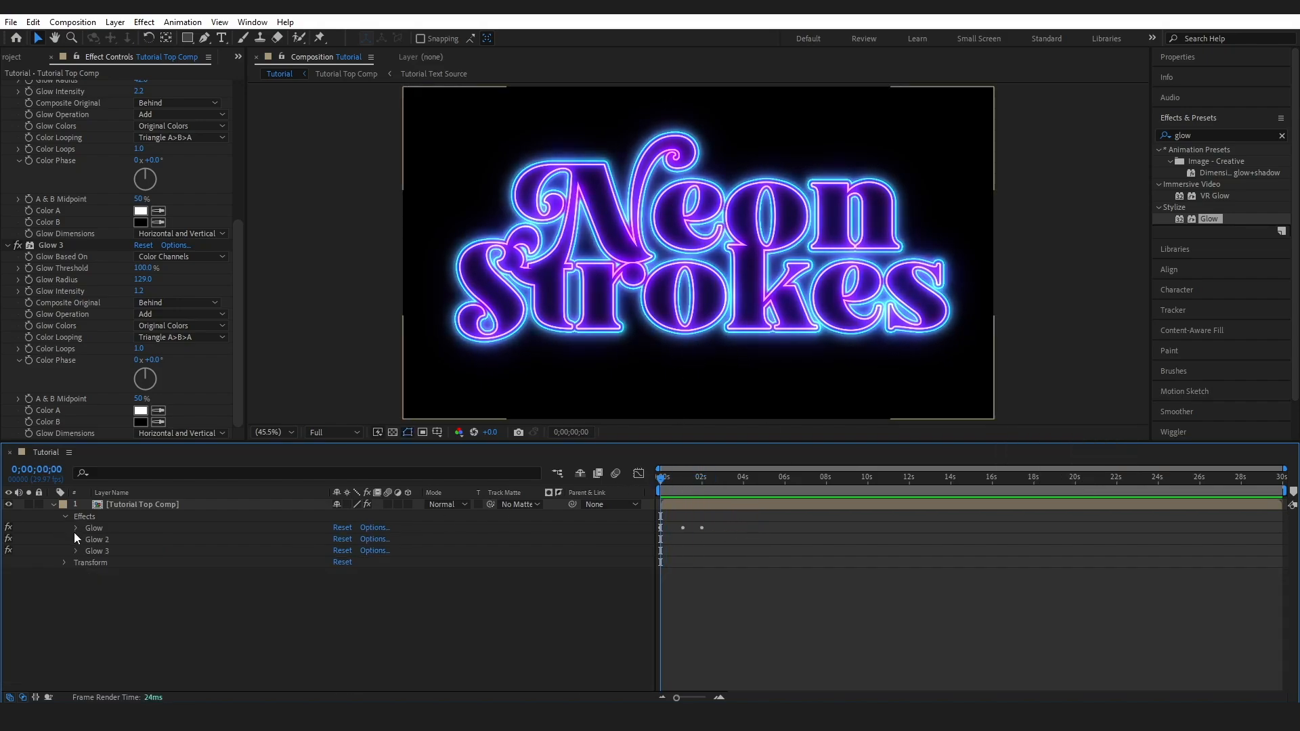
left_click(76, 550)
scroll(136, 596, "down", 2)
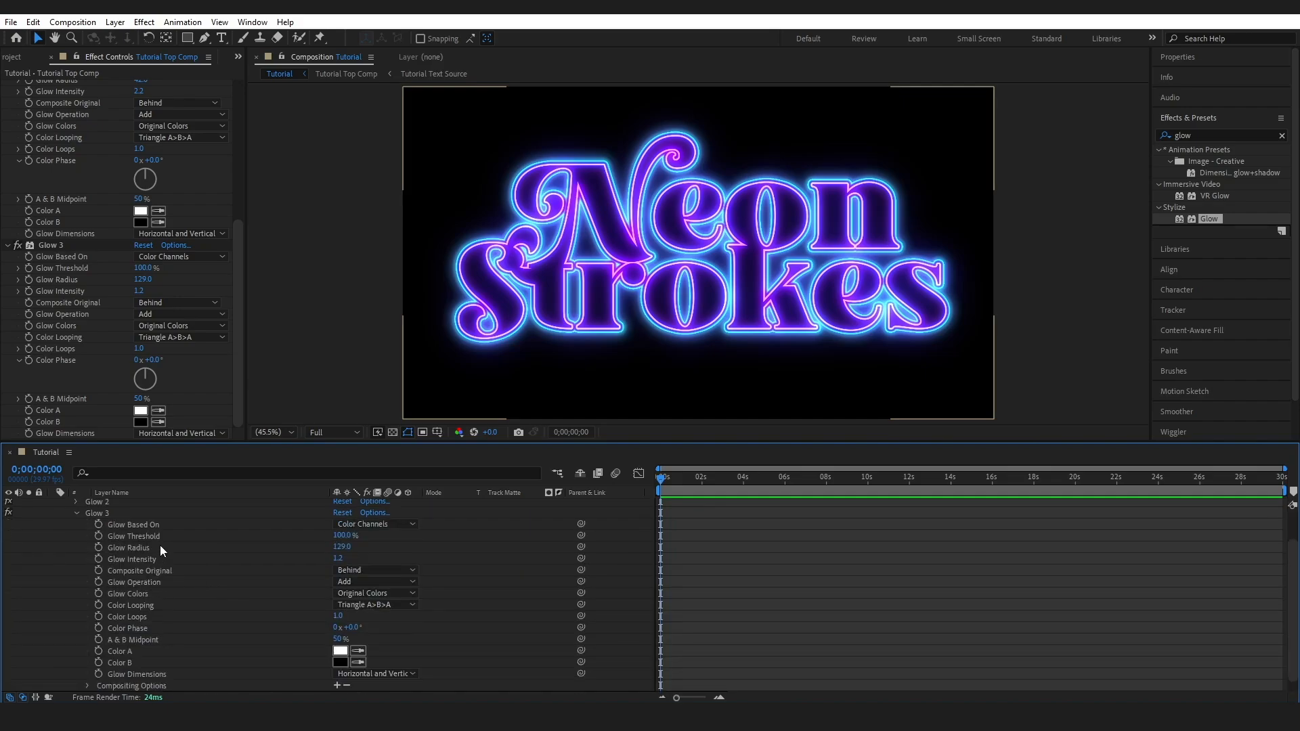
left_click(99, 560)
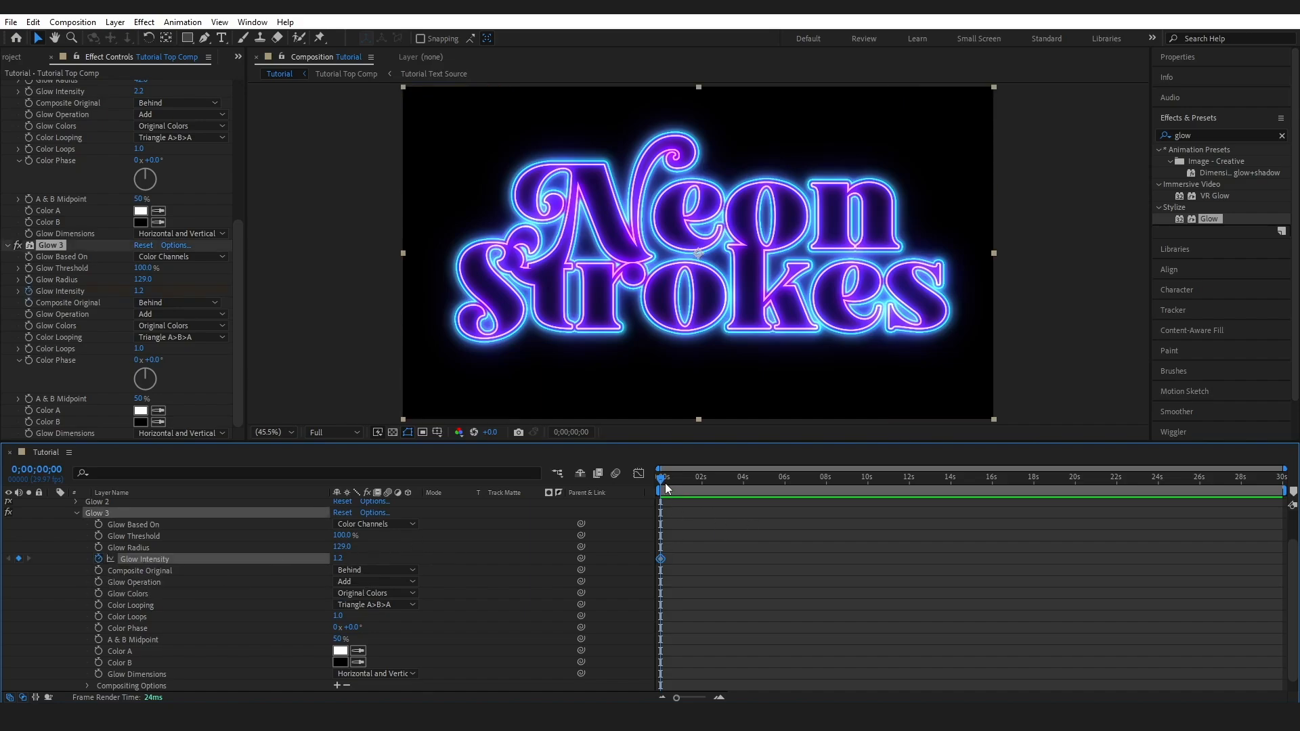
left_click_drag(663, 479, 685, 484)
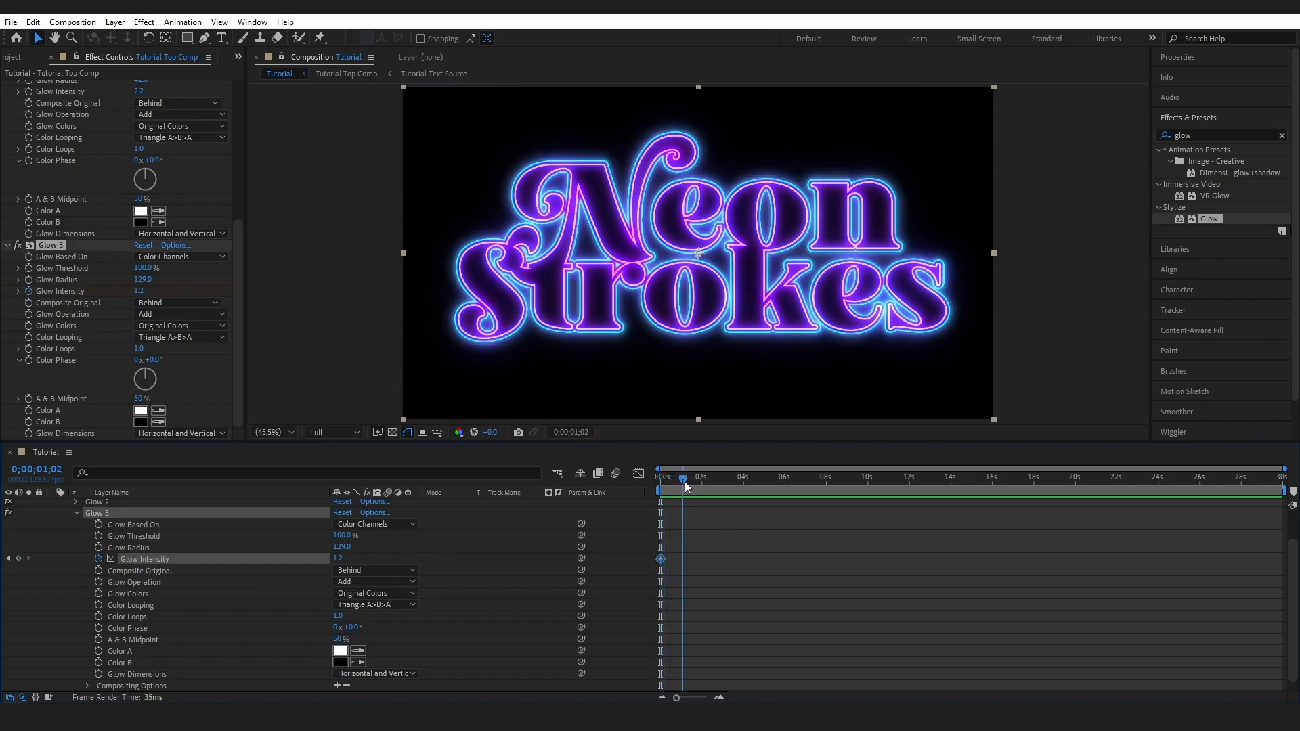
left_click(337, 559)
type("2.6")
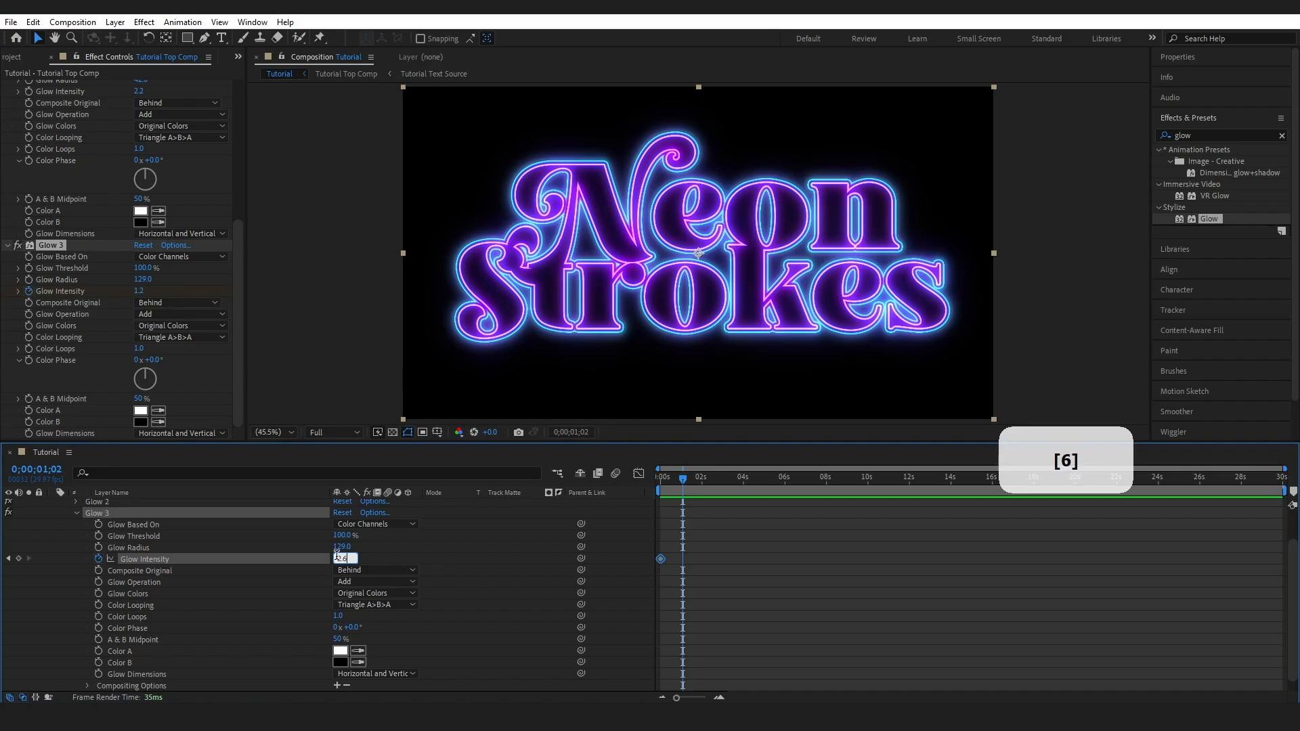
left_click(478, 569)
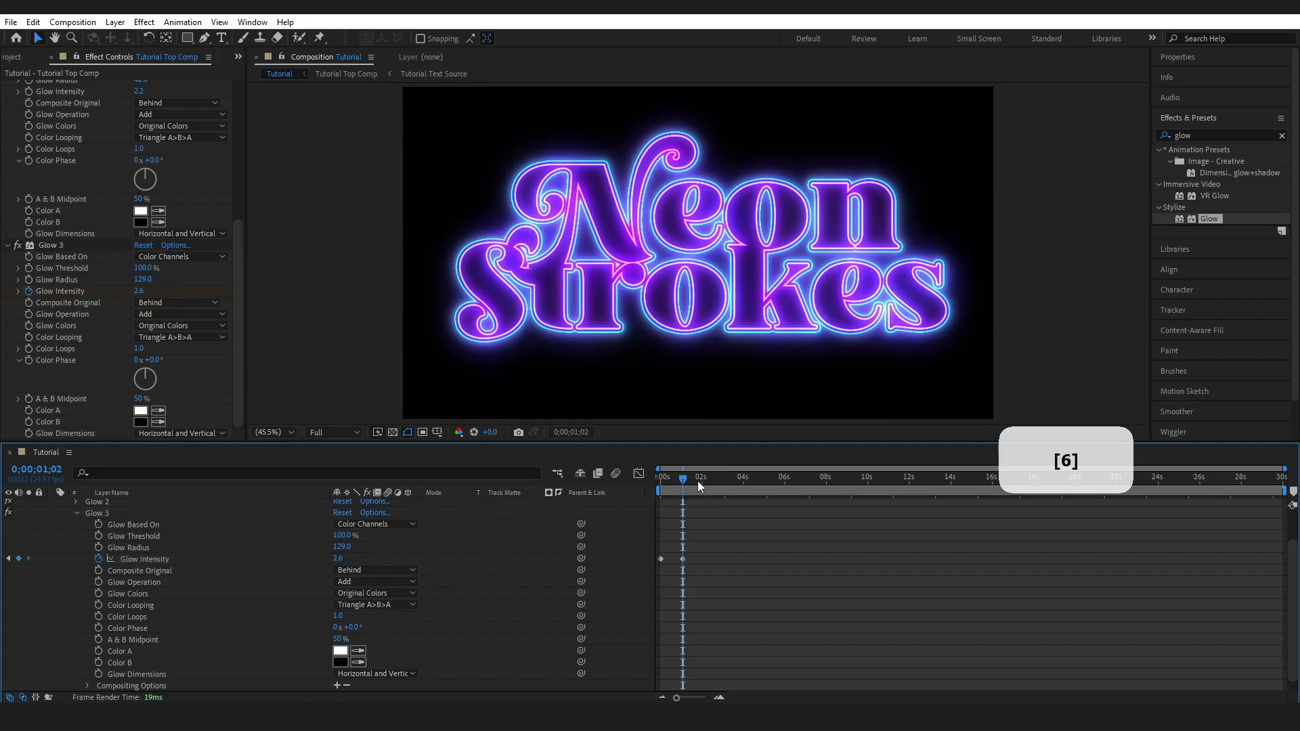
Step: Move Glow 3's second intensity keyframe to 0;00;02;01
left_click_drag(682, 560, 703, 559)
left_click_drag(683, 482, 702, 482)
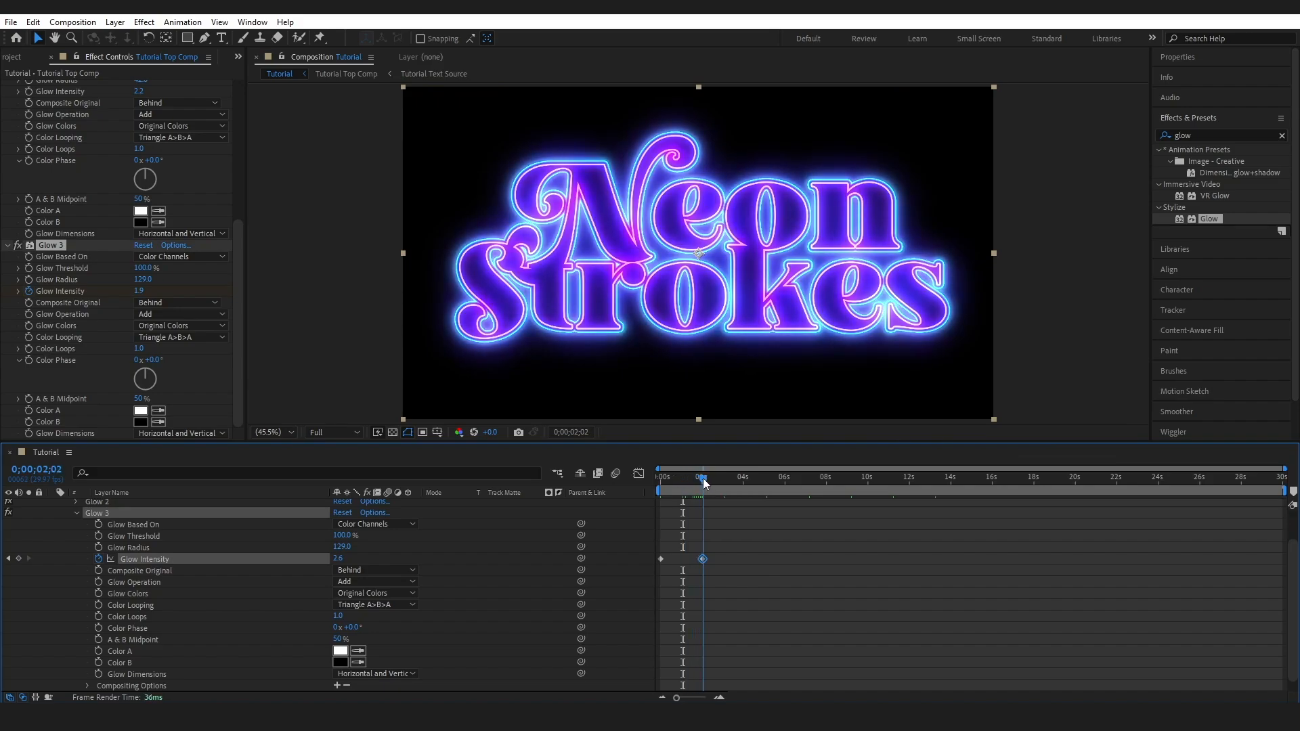
left_click(706, 563)
left_click_drag(702, 560, 704, 559)
Step: Copy Glow 3's first intensity keyframe to 0;00;03;29
left_click(660, 561)
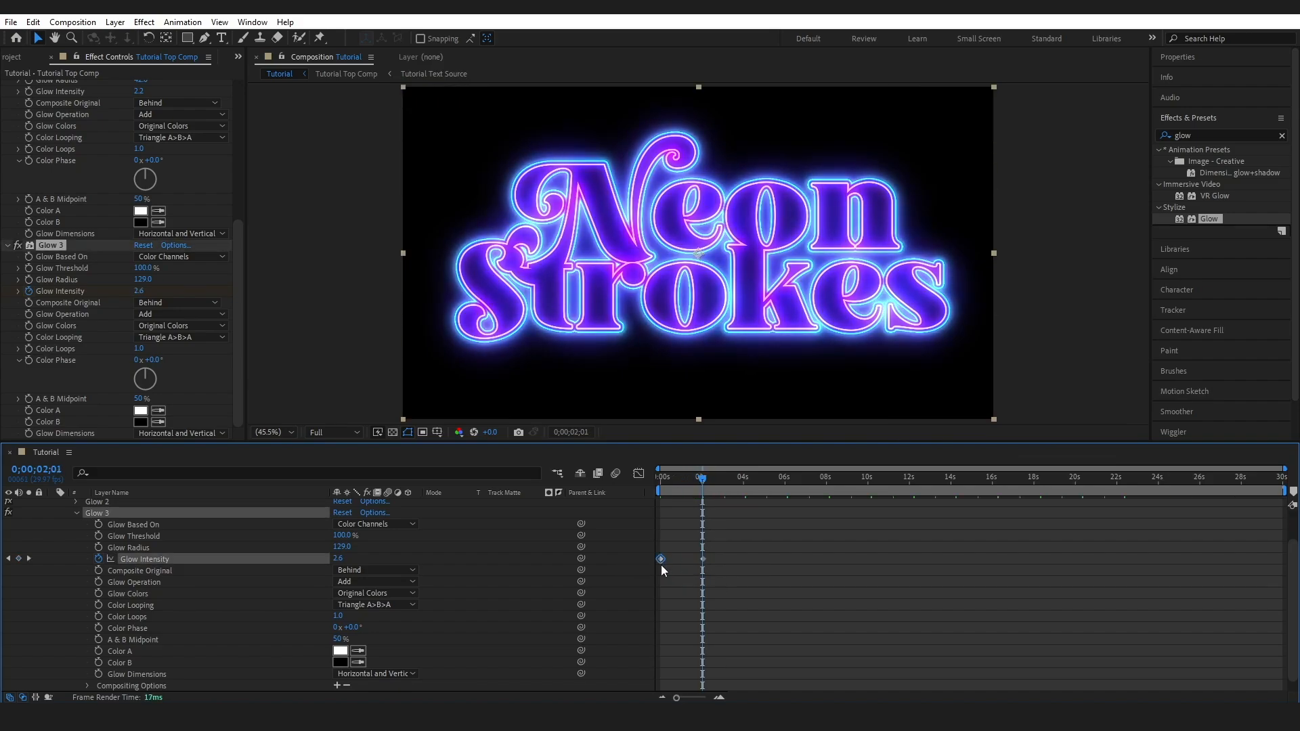
key("ctrl+c")
left_click_drag(745, 482, 743, 510)
key("ctrl+v")
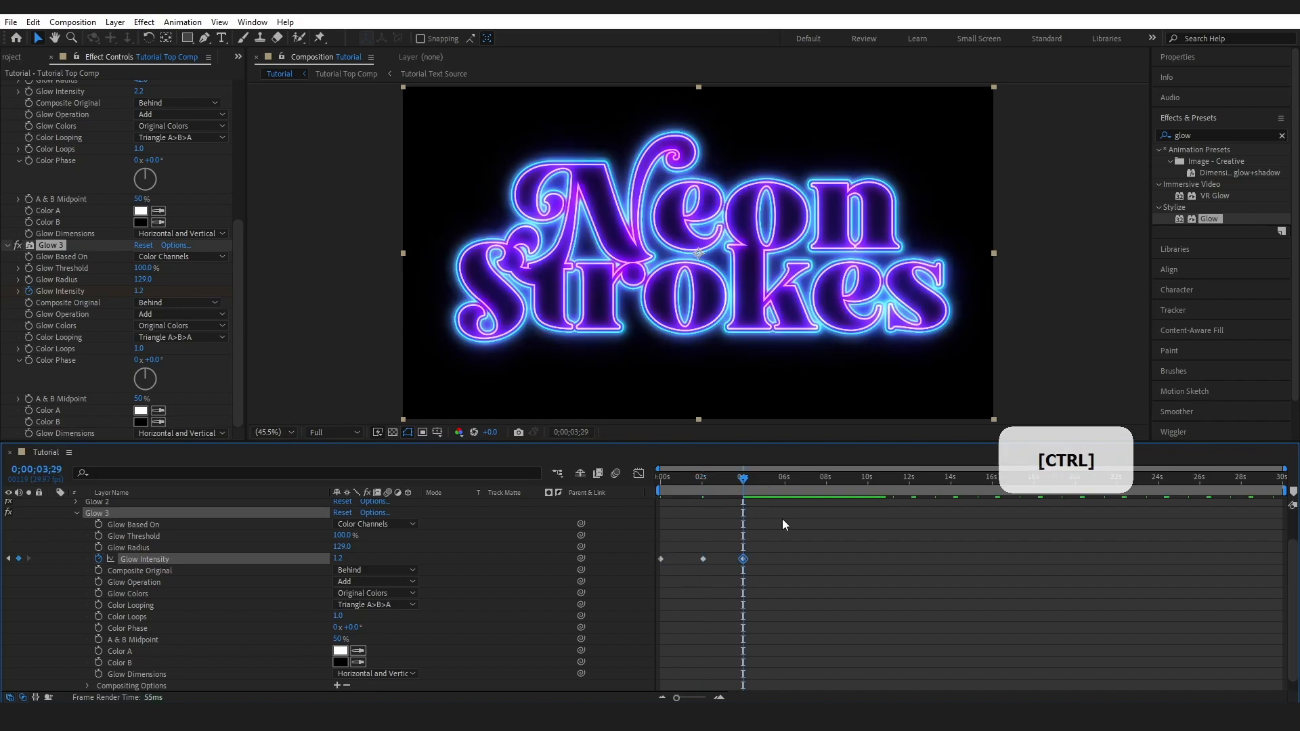
Step: Add a loopOut() expression to Glow 3's intensity so its keyframes repeat
left_click(99, 559, "alt")
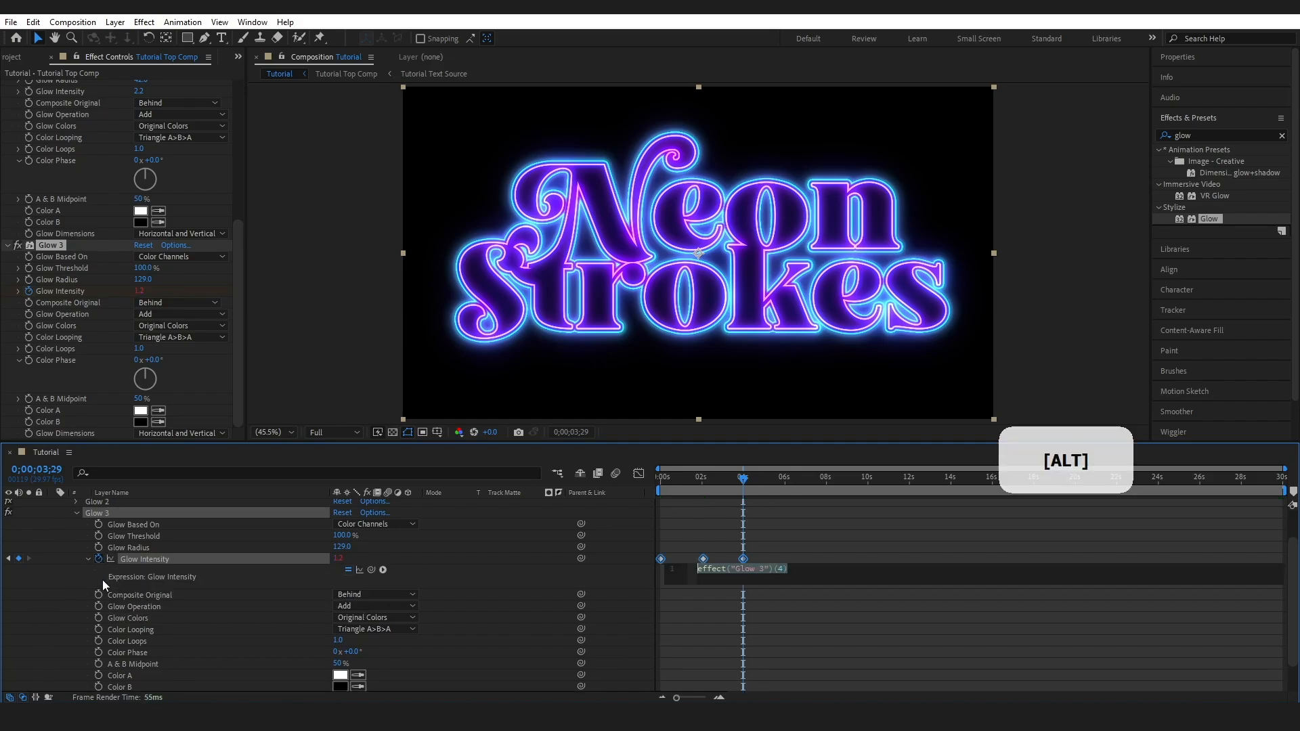
type("loopOut")
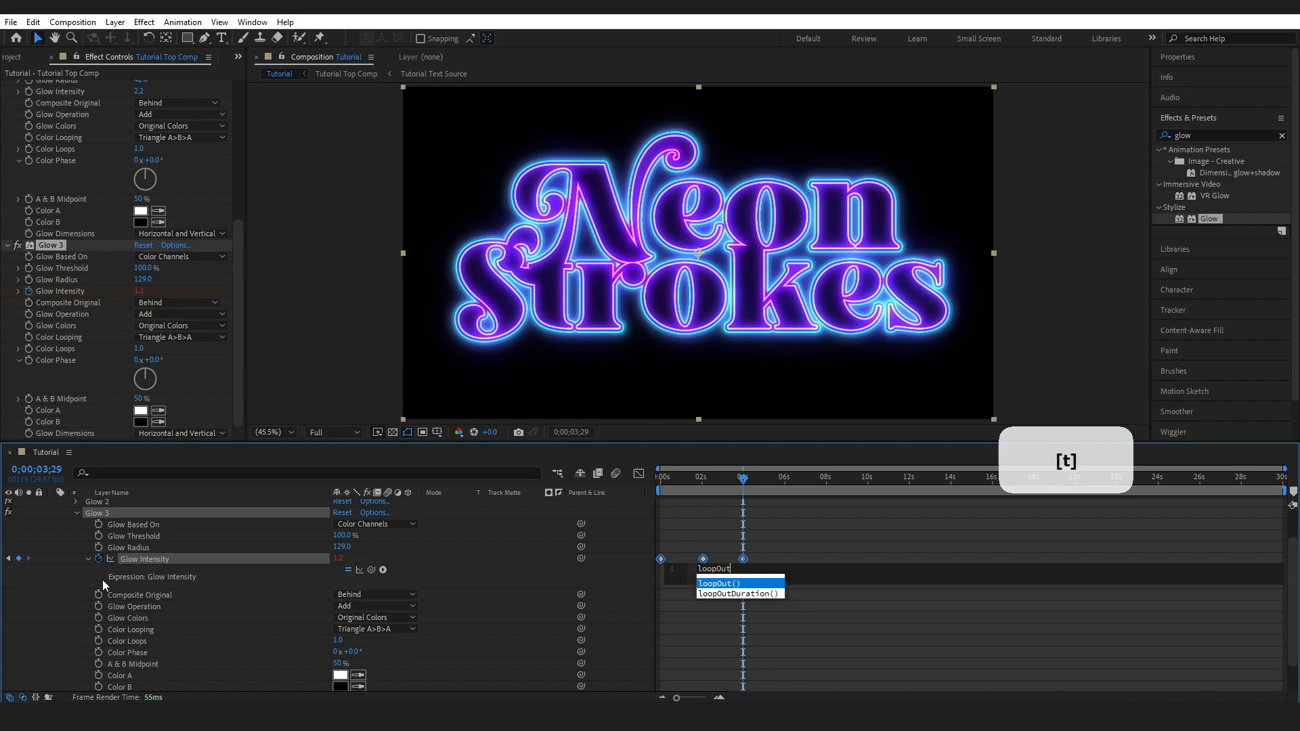
type("(")
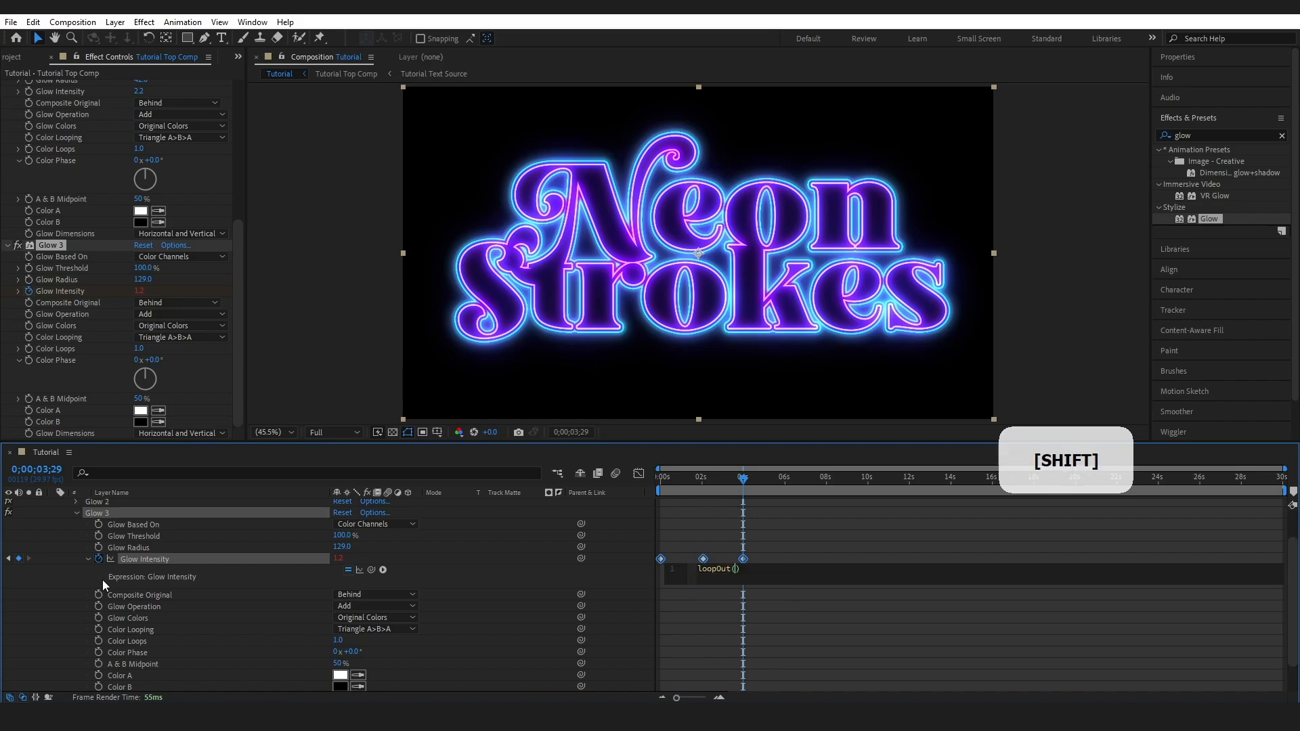
left_click(677, 503)
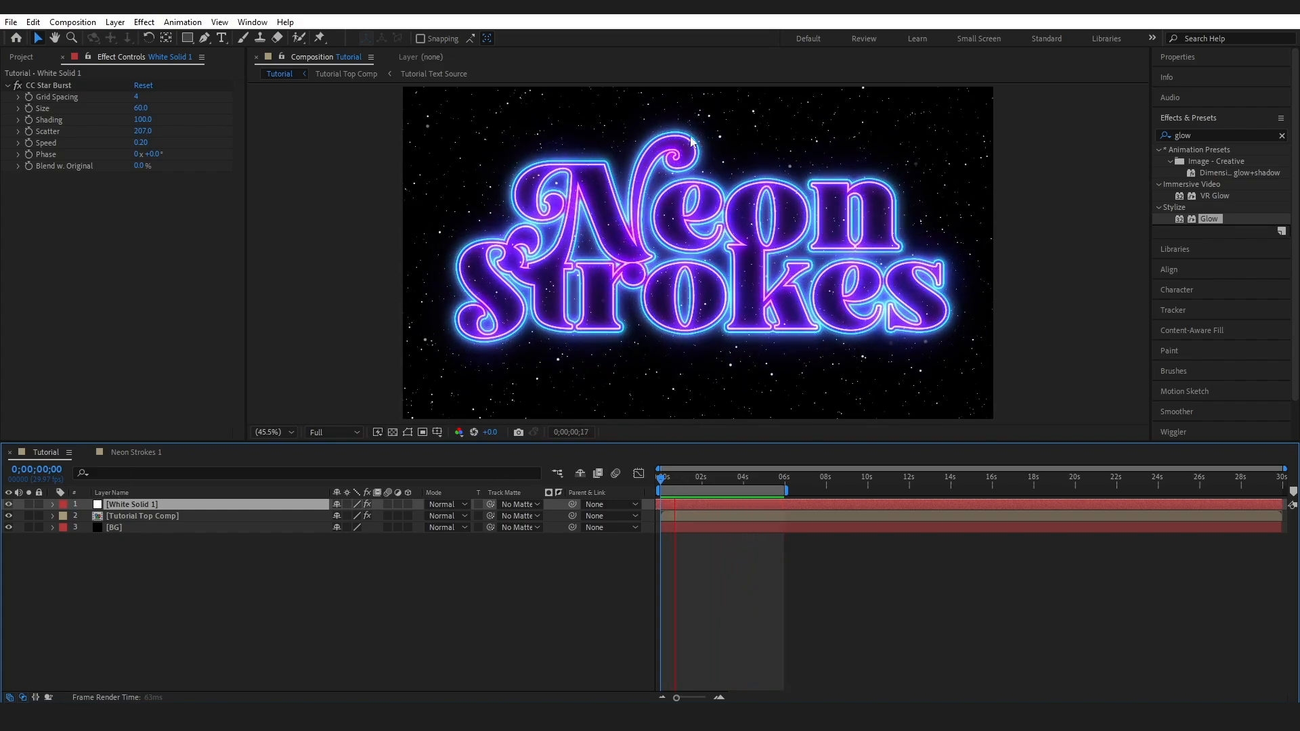
Step: Move the White Solid 1 star layer beneath the Tutorial Top Comp layer, above BG
left_click_drag(150, 506, 210, 534)
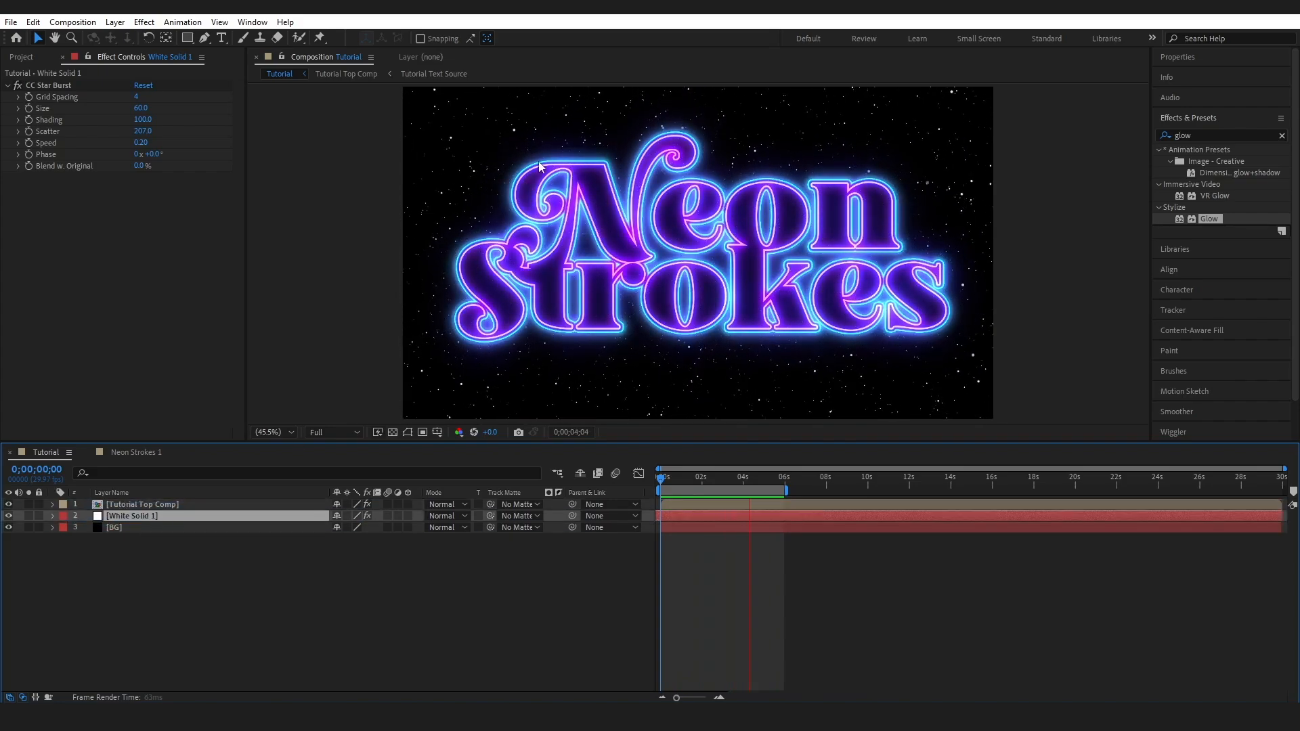